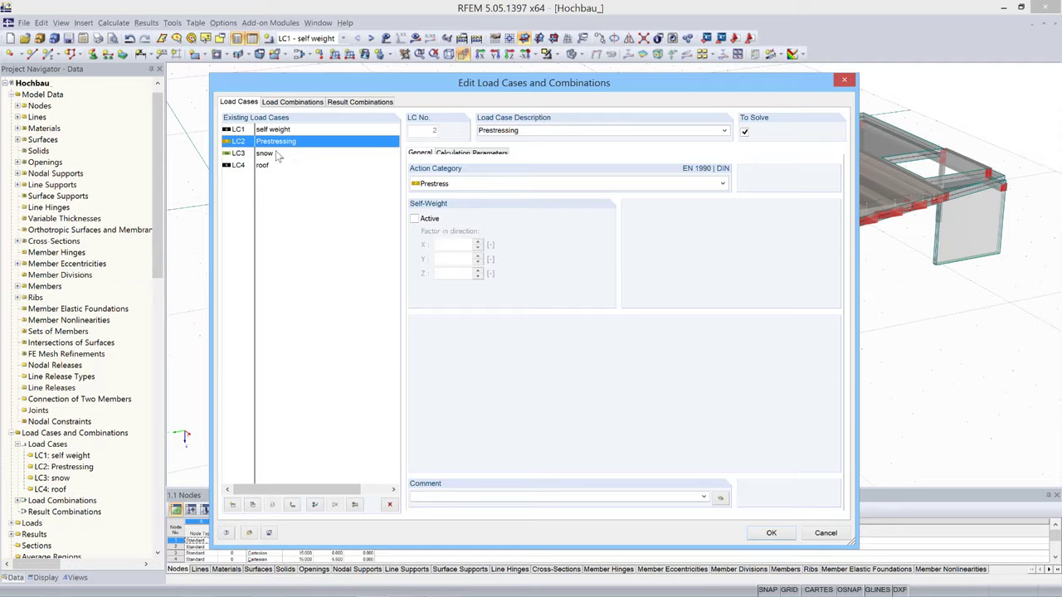
Review the settings of load cases LC3 snow and LC4 roof, and leave the load case settings unchanged.
left_click(276, 155)
left_click(273, 168)
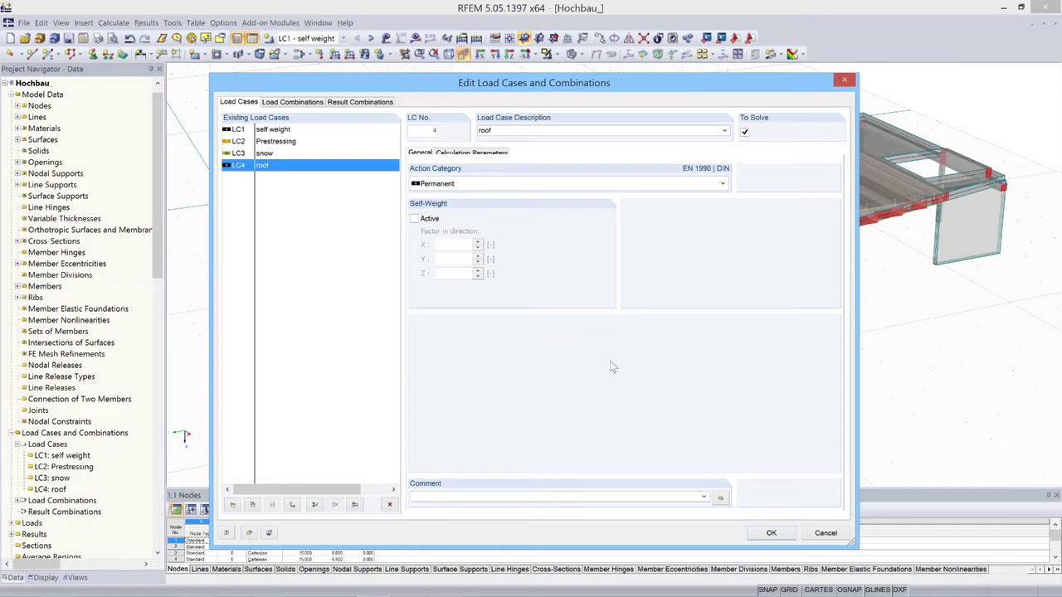
left_click(832, 536)
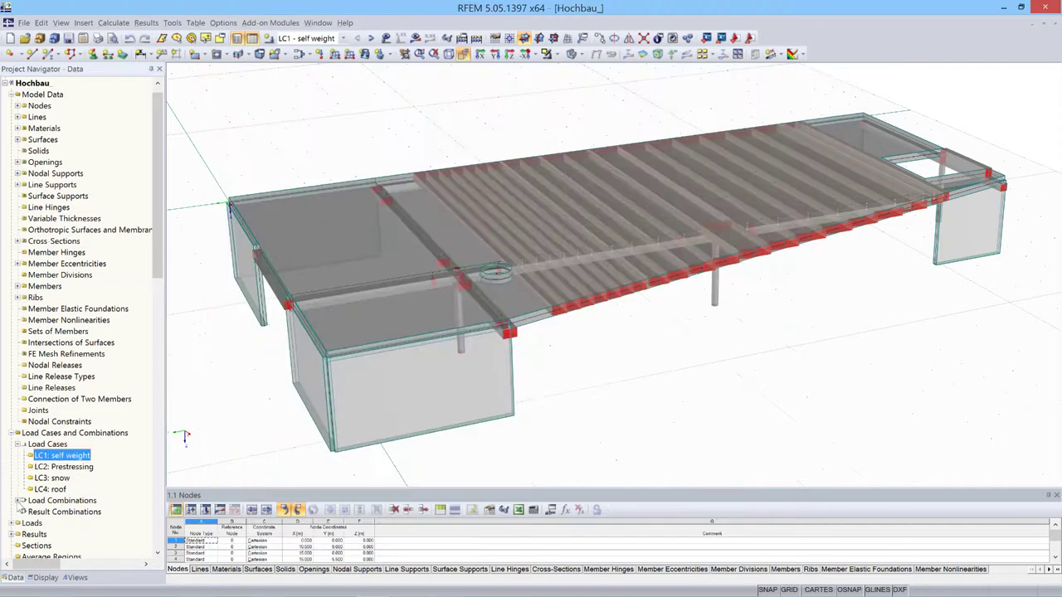
List the model's load combinations and open the definition of CO1, ULS (STR/GEO) - Permanent / transient.
left_click(18, 500)
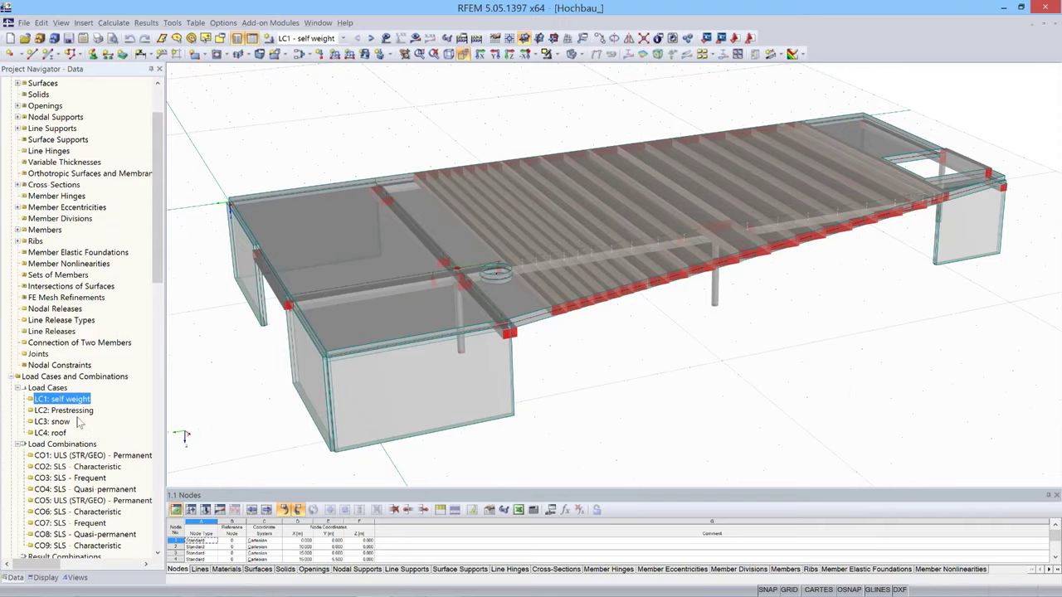
left_click(84, 446)
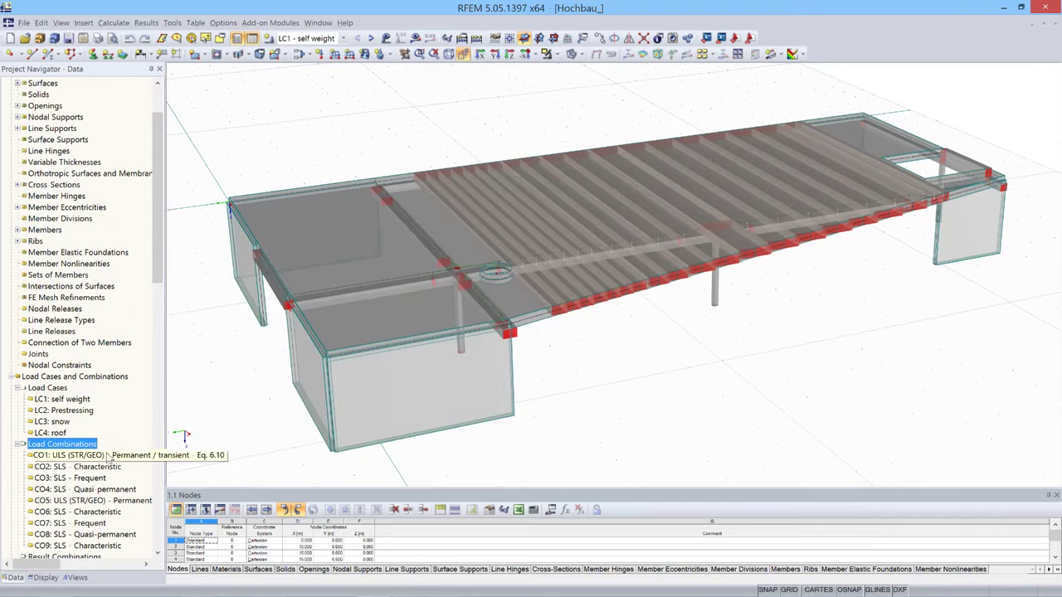
left_click(109, 456)
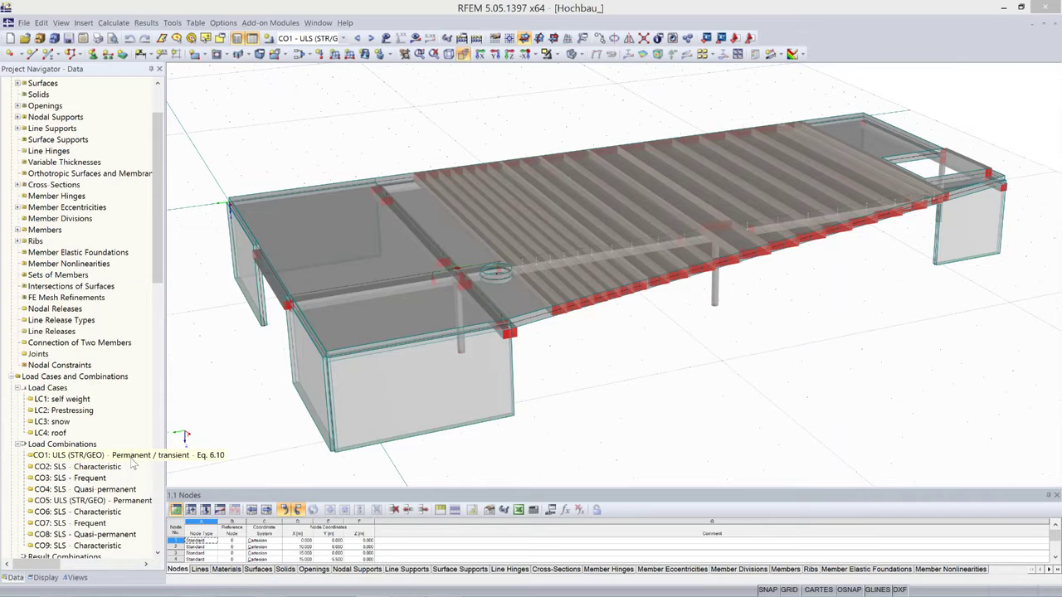
double_click(130, 458)
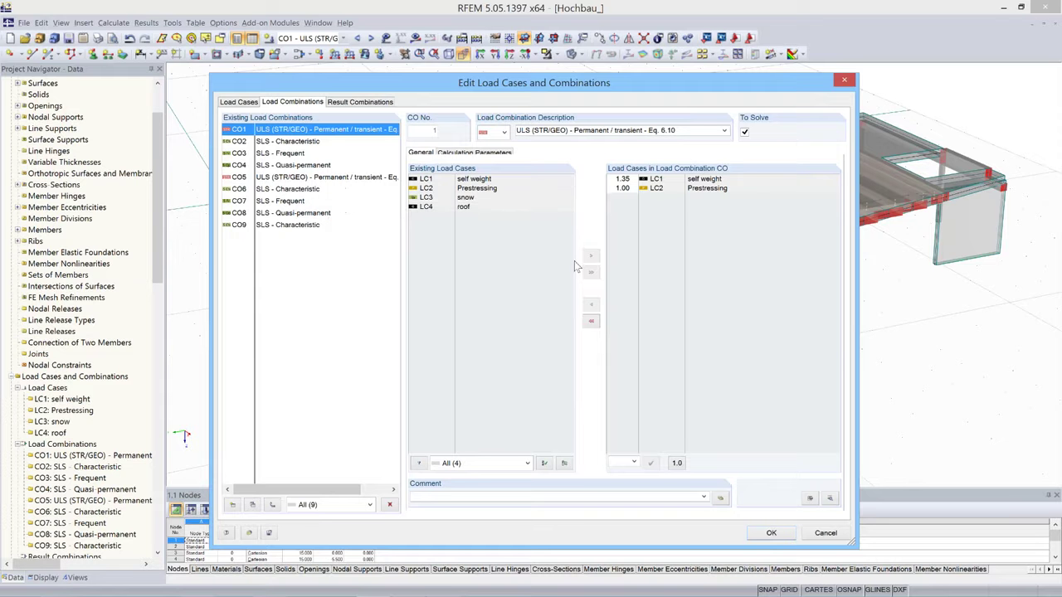
Compare the load cases and factors in load combinations CO1 to CO5, and close the definitions without changes.
left_click(309, 143)
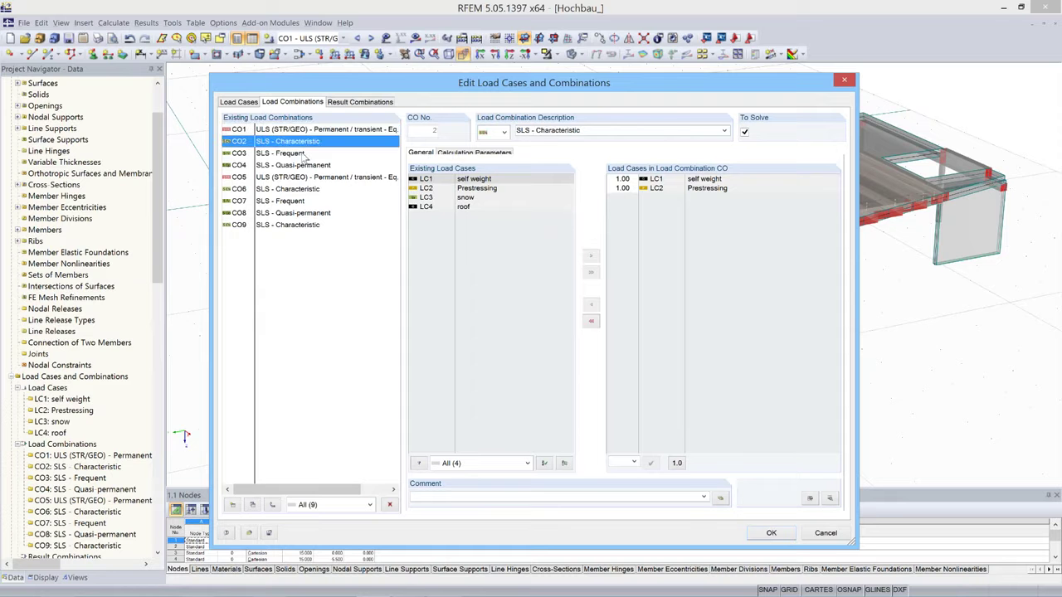
left_click(304, 155)
left_click(313, 166)
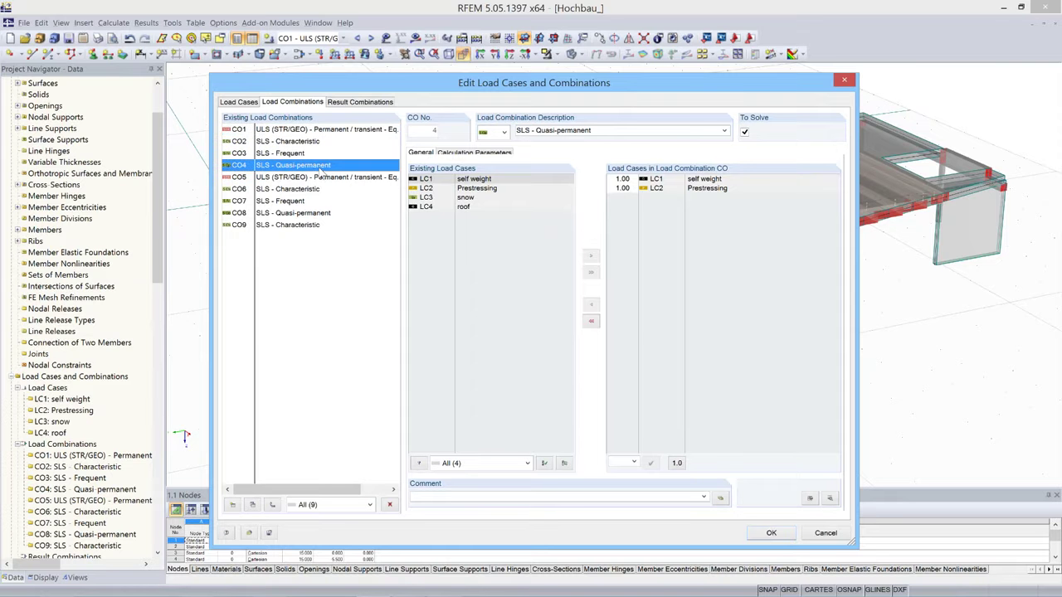
left_click(332, 131)
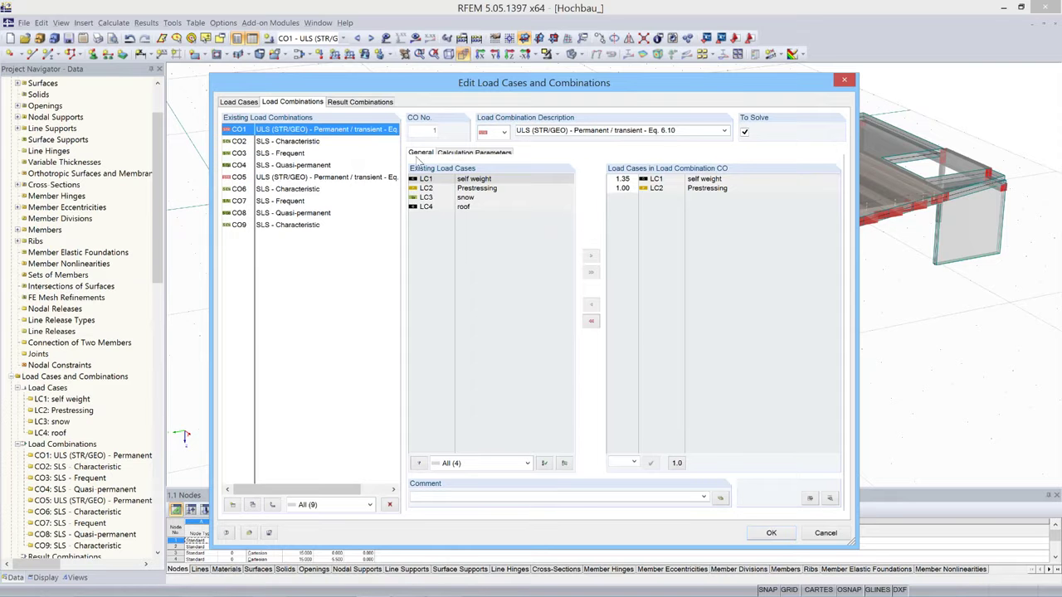
left_click(702, 194)
left_click(312, 178)
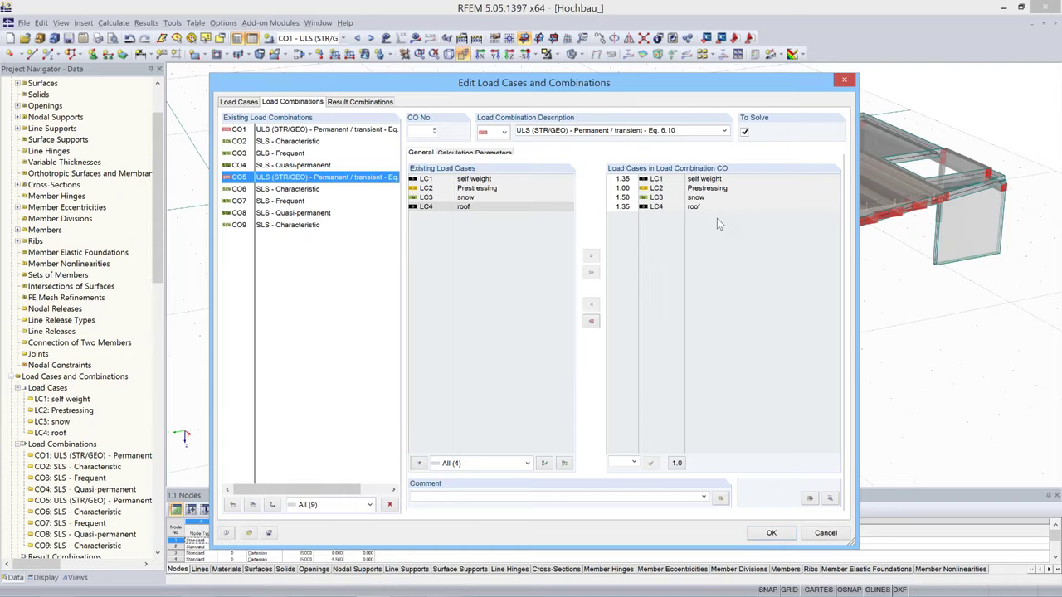
left_click(826, 533)
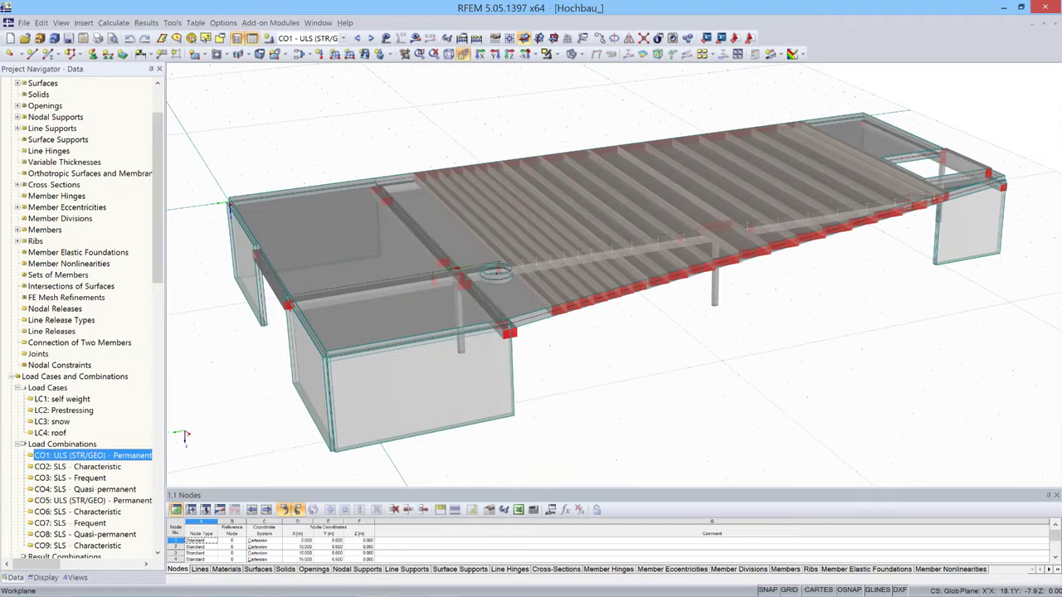
Open the properties of member 59 on line 51 in the ribbed part of the slab.
middle_click_drag(593, 339, 621, 370, "ctrl")
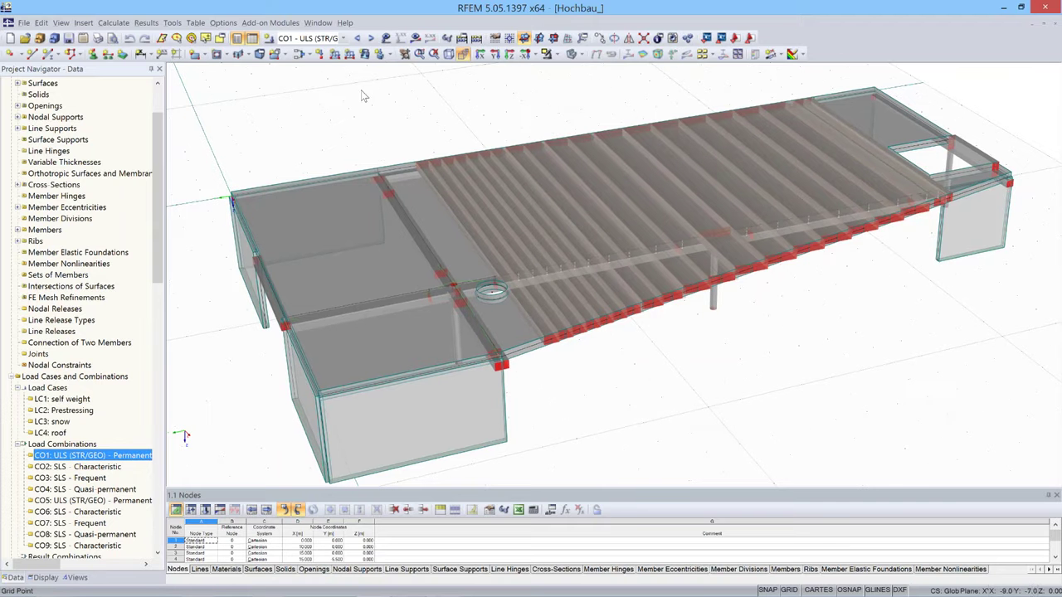
left_click(599, 330)
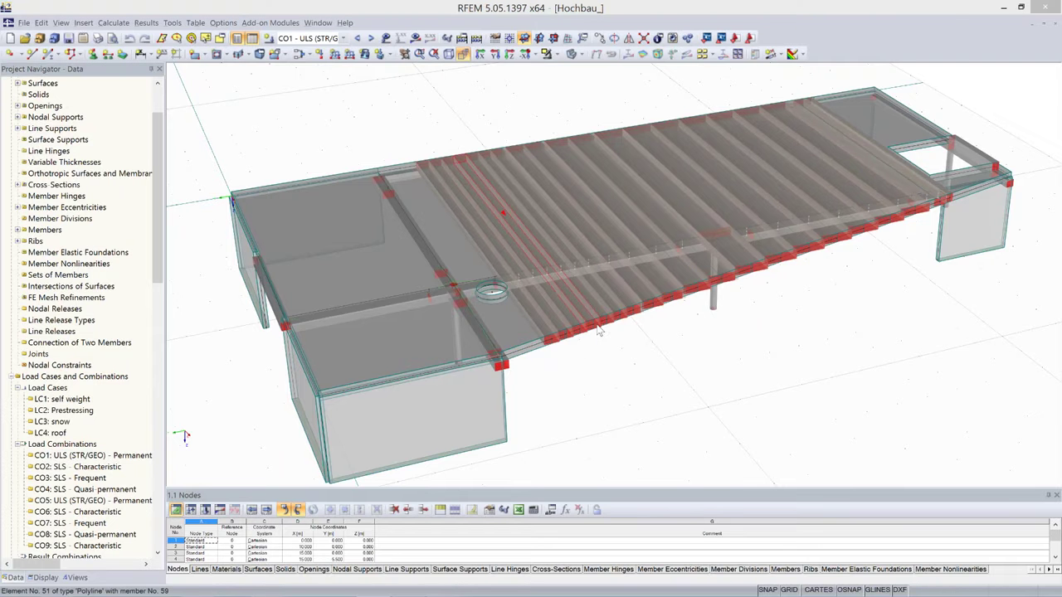
double_click(599, 330)
left_click_drag(602, 144, 380, 80)
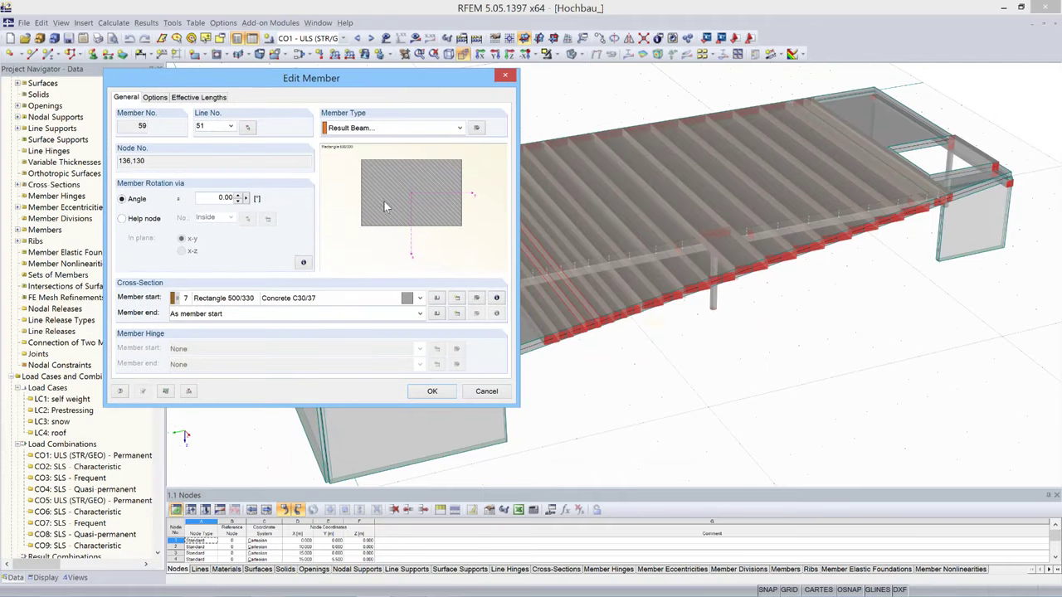
Examine member 59's Result Beam integration parameters and its cross-section, and discard the edit.
left_click(478, 129)
left_click_drag(649, 68, 647, 66)
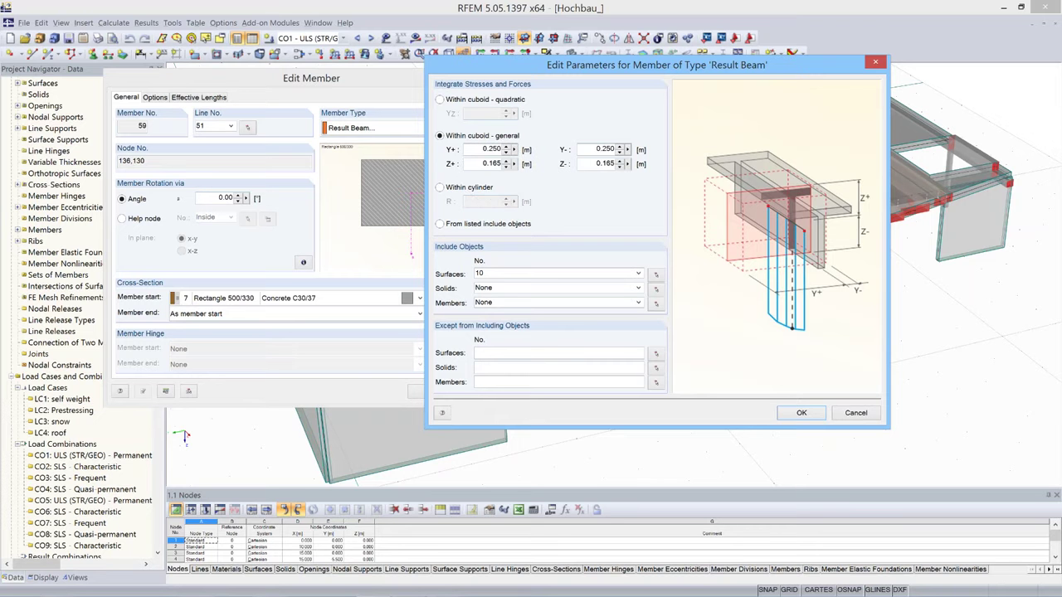
left_click(856, 412)
left_click(310, 300)
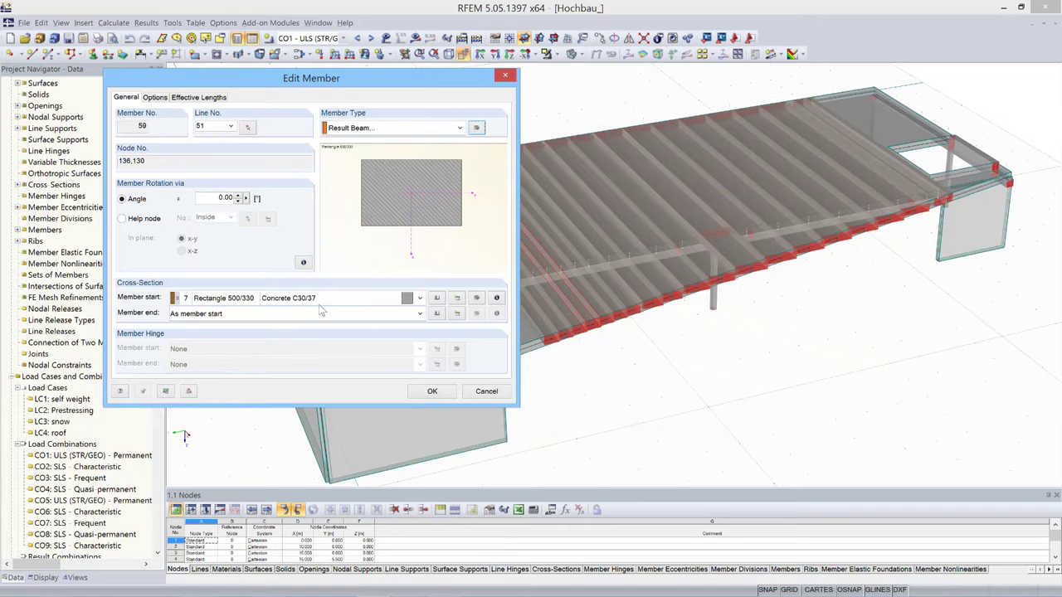
left_click(492, 396)
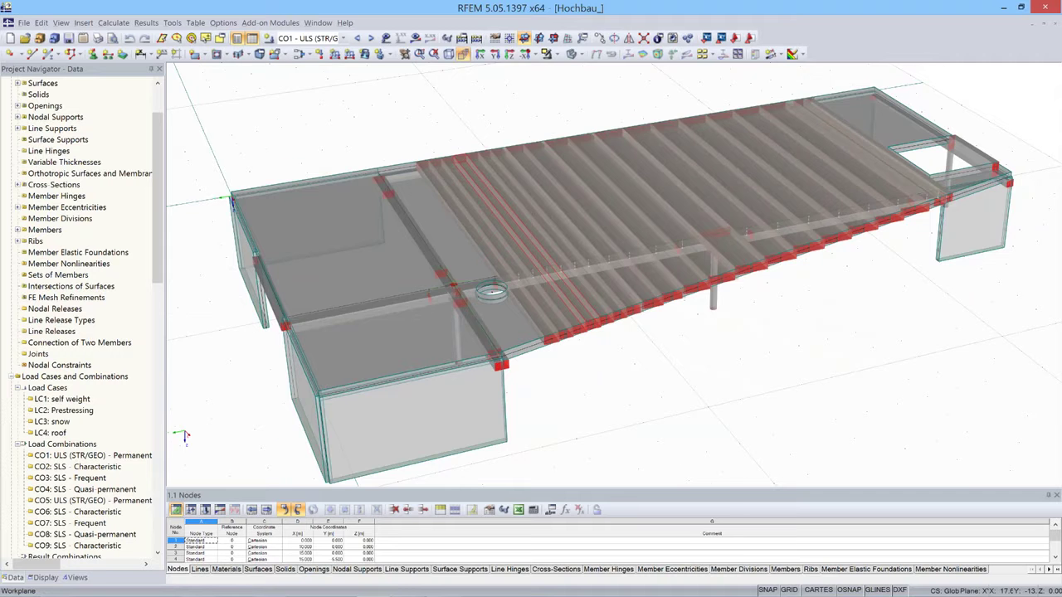
Show the structure in wireframe display to examine the slab's member lines, and restore the solid transparent display.
mouse_move(722, 357)
middle_mouse_down("ctrl")
mouse_move(750, 355)
mouse_move(705, 357)
middle_mouse_up("ctrl")
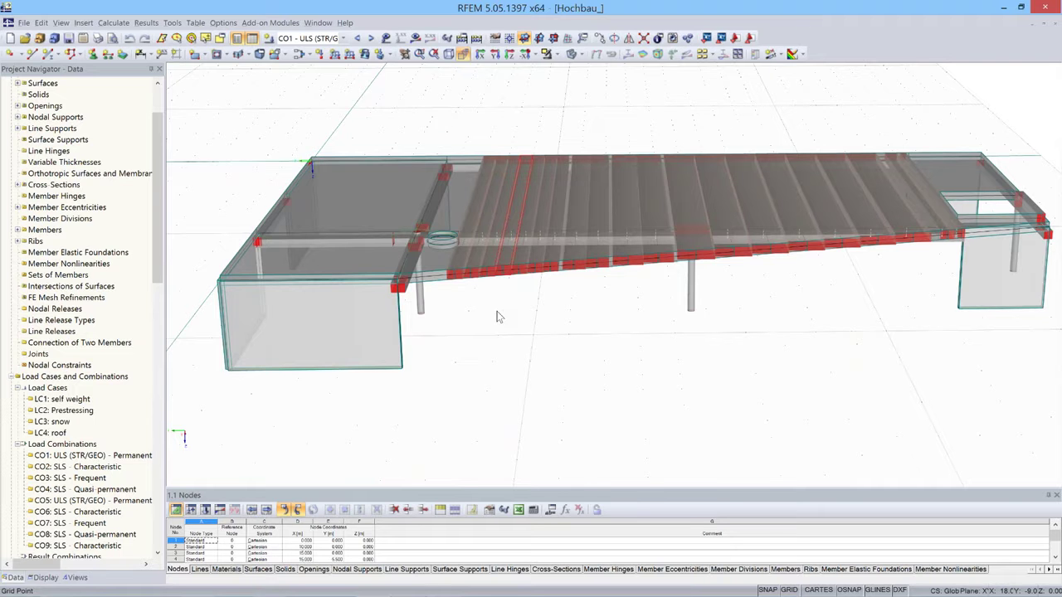
scroll(498, 317, "down", 1)
middle_click_drag(531, 332, 523, 357, "ctrl")
left_click(578, 54)
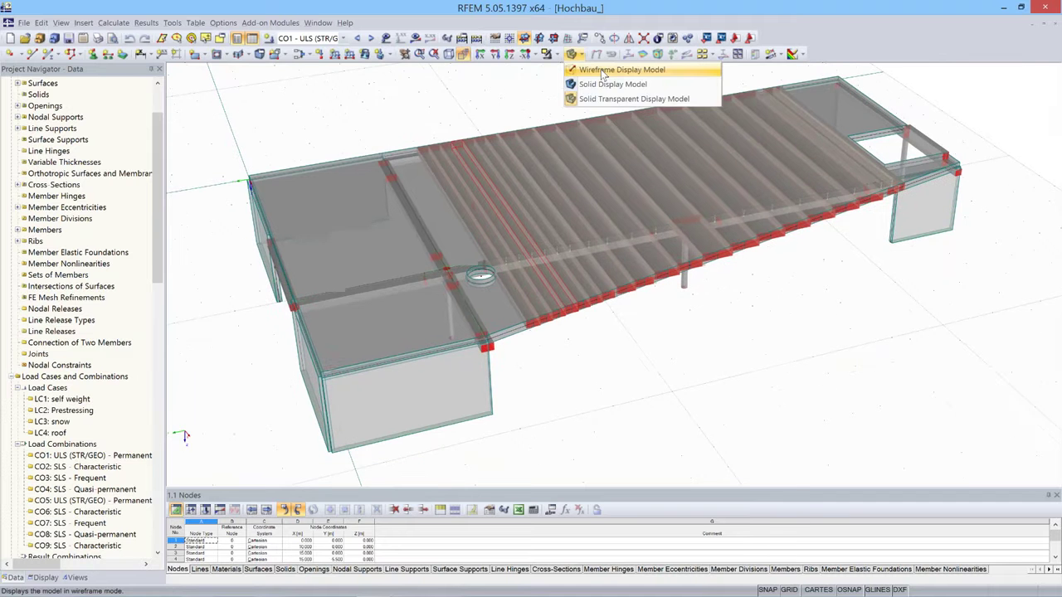
left_click(603, 72)
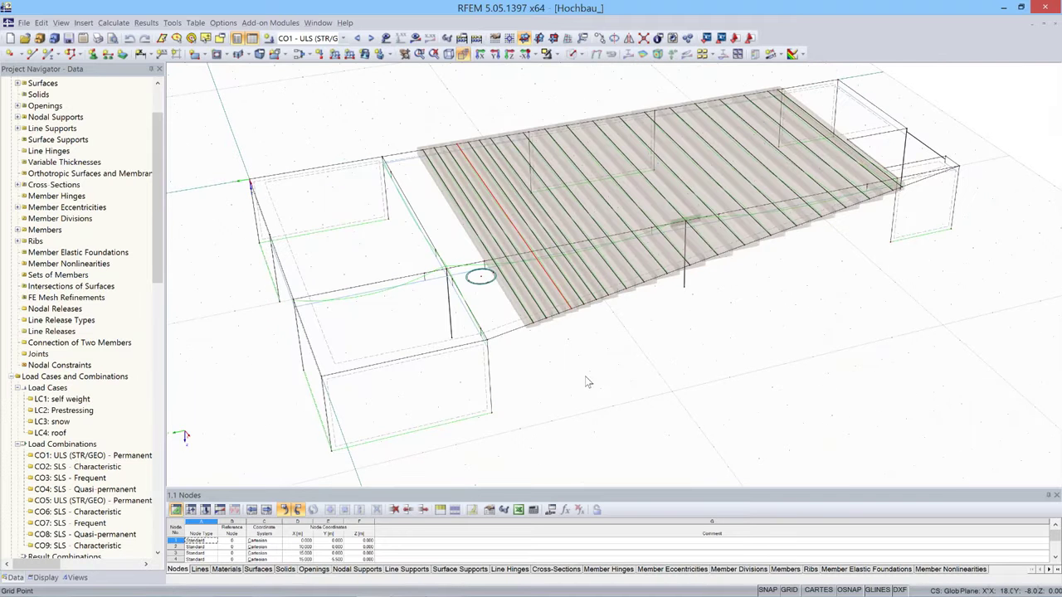
middle_click_drag(586, 381, 579, 359, "ctrl")
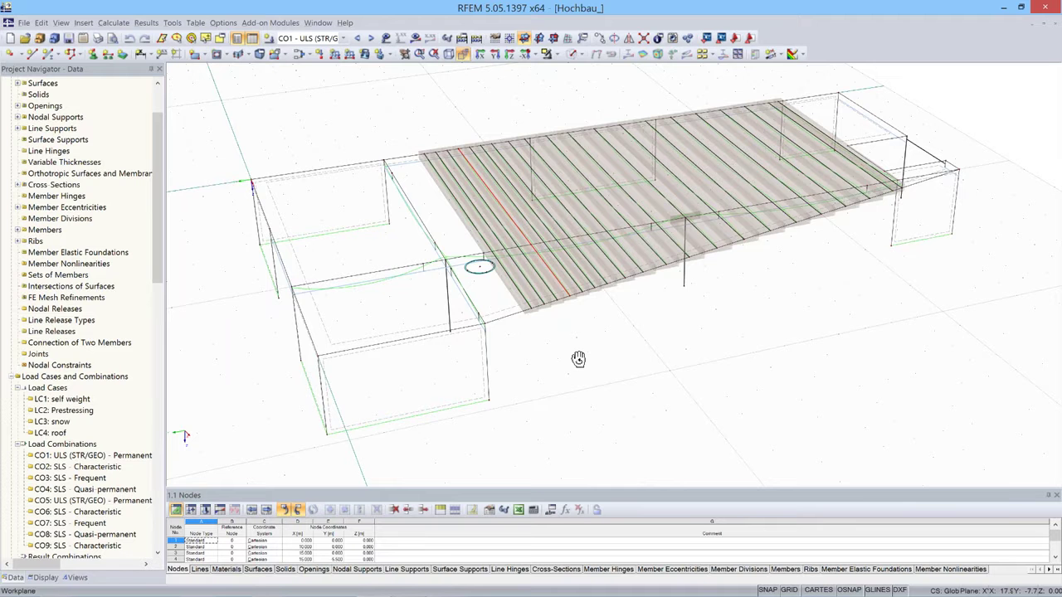
scroll(580, 282, "up", 3)
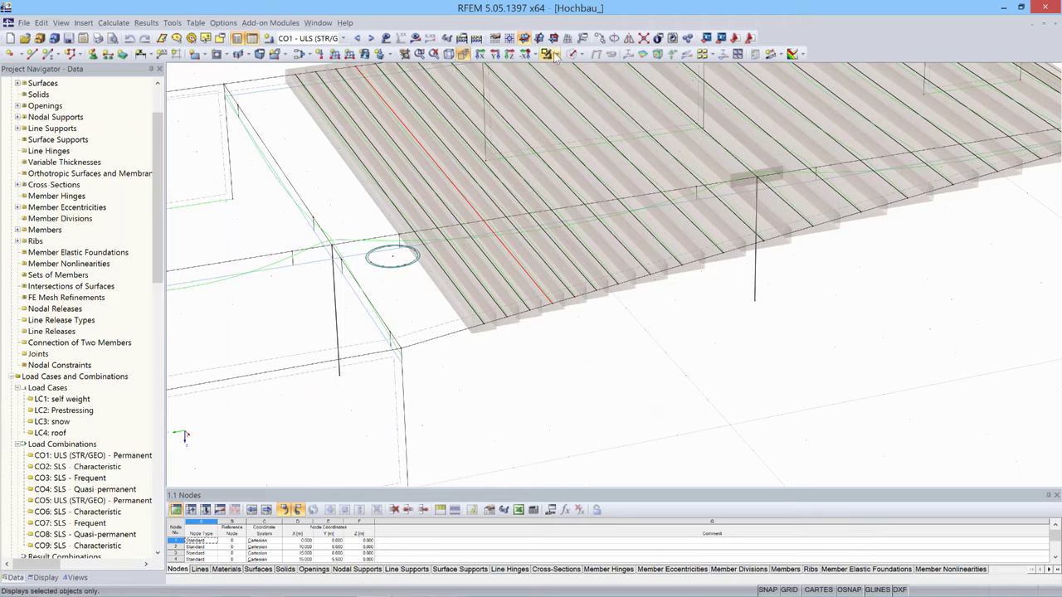
left_click(580, 54)
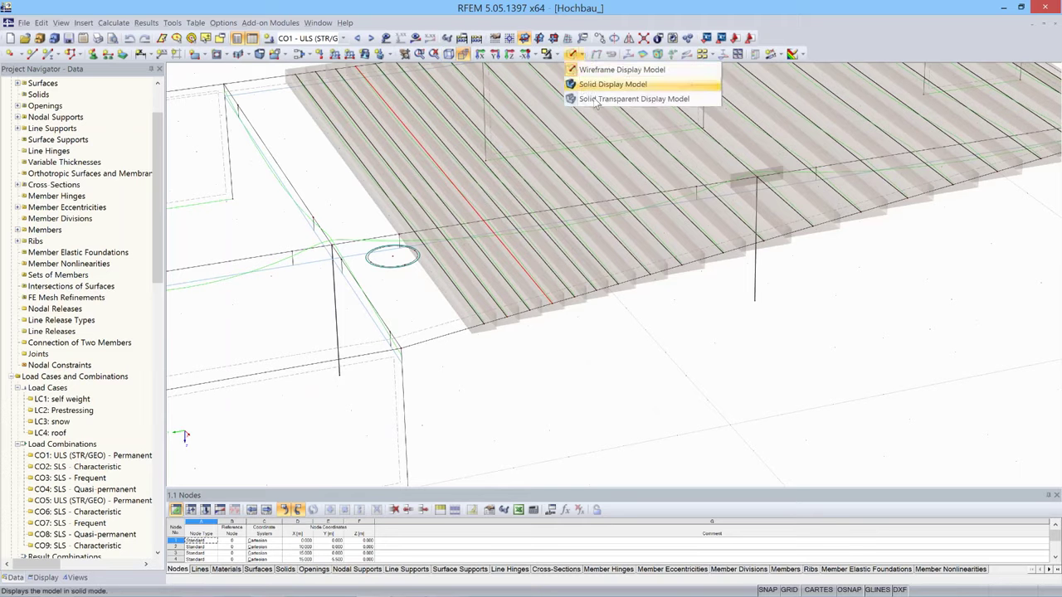
left_click(597, 99)
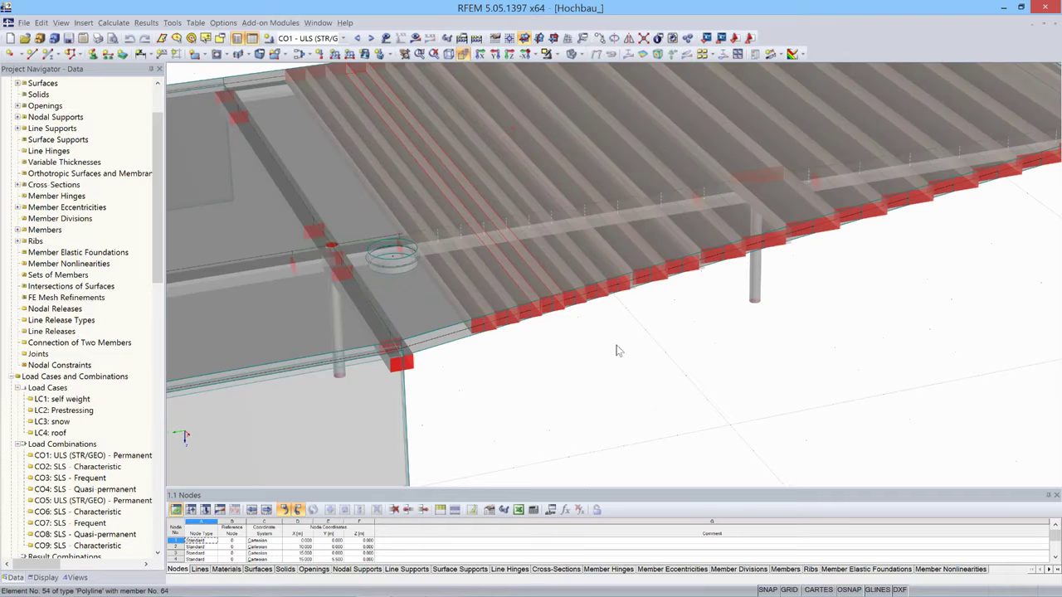
Check the properties of rib member 62 on line 15 beneath the slab, and close them without changes.
middle_click_drag(617, 351, 610, 286, "ctrl")
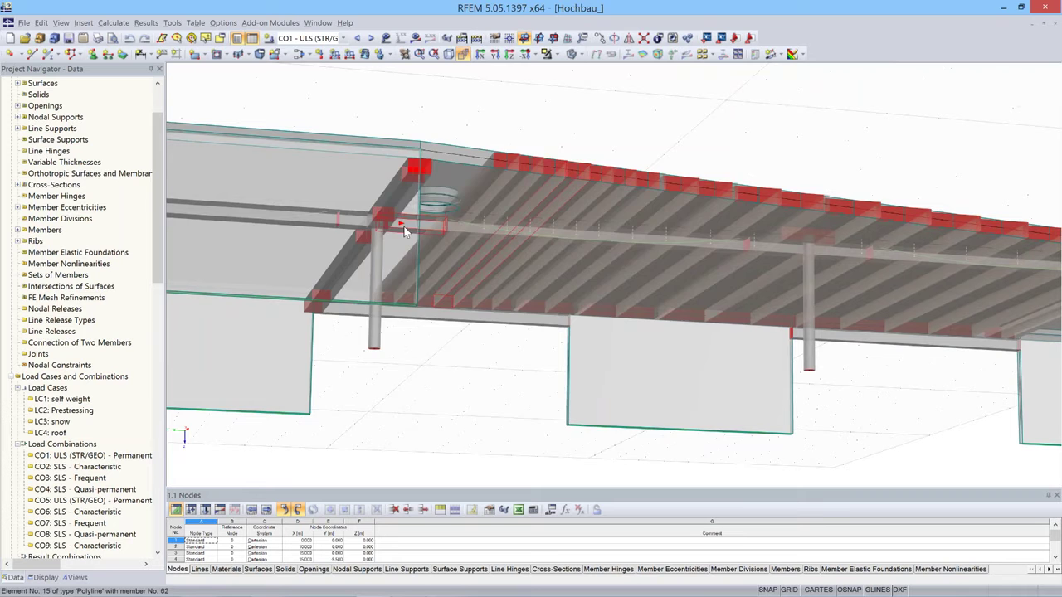
double_click(724, 164)
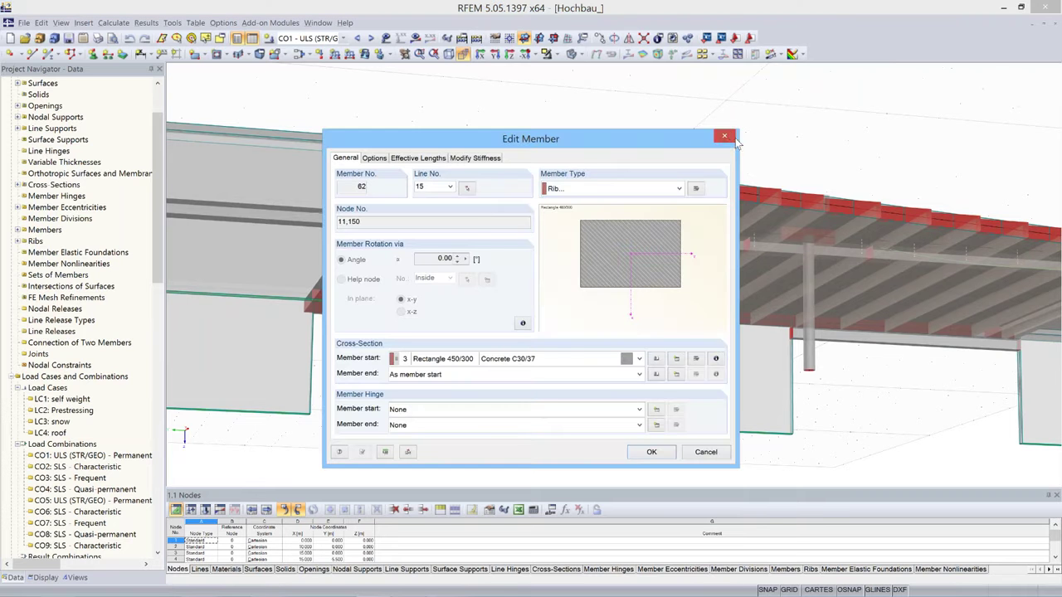
left_click(705, 452)
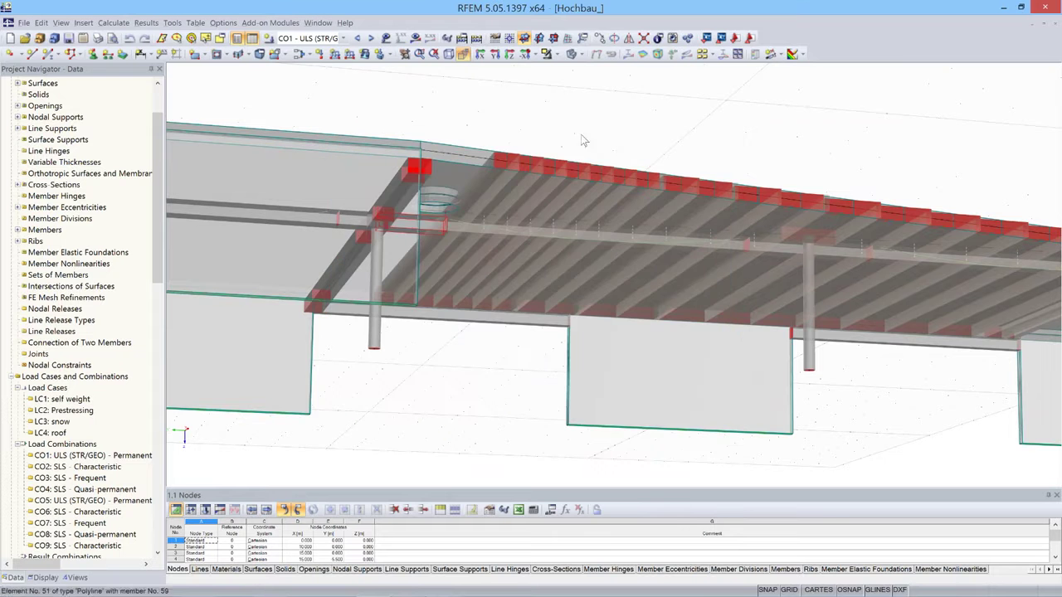
Launch the external add-on module RF-TENDON for the slab model.
middle_click_drag(581, 199, 604, 238, "ctrl")
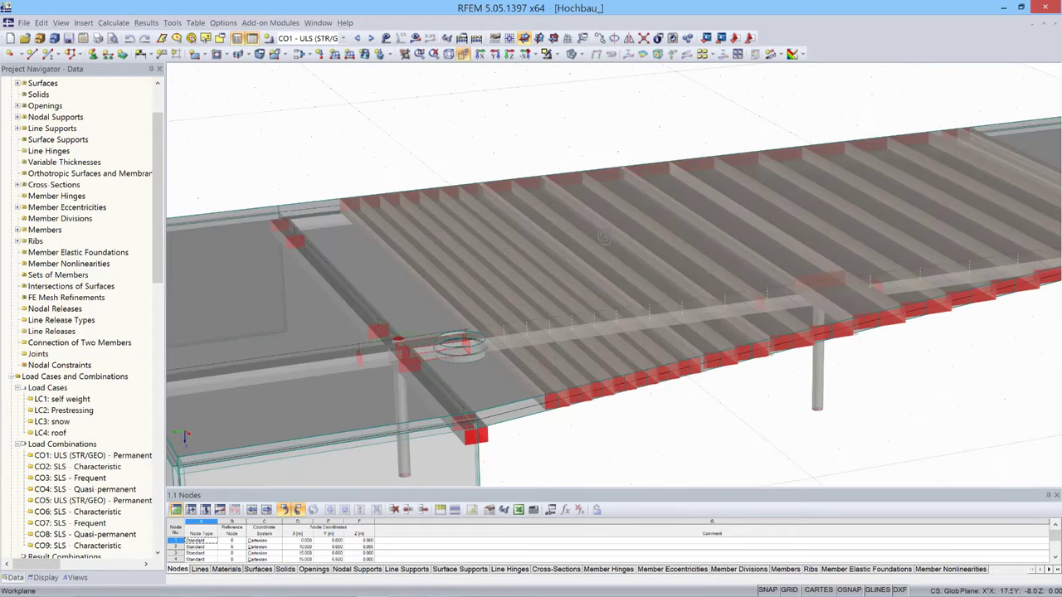
scroll(604, 239, "up", 2)
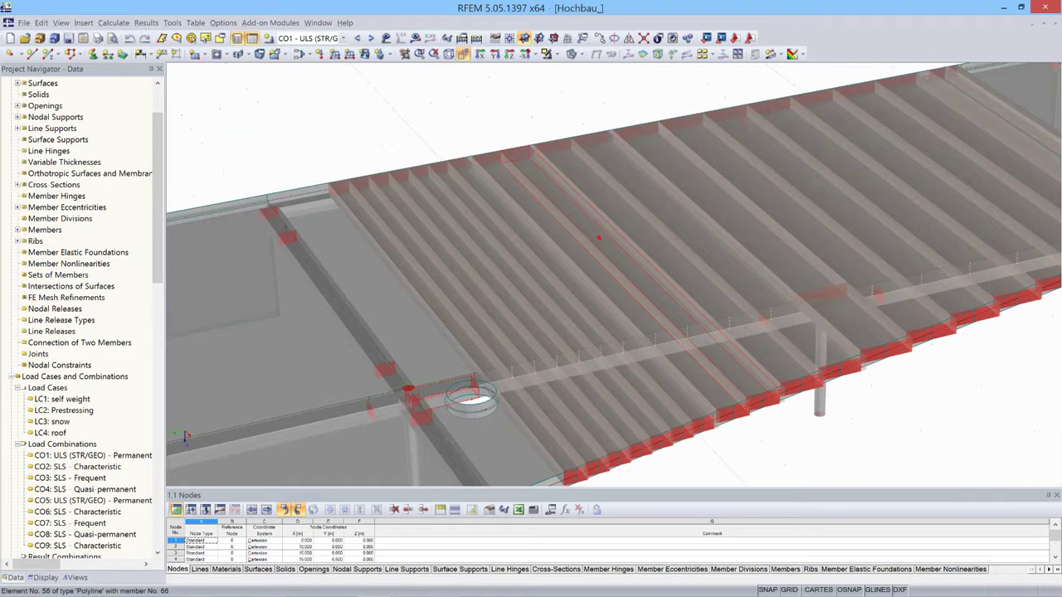
middle_click_drag(598, 238, 471, 339, "ctrl")
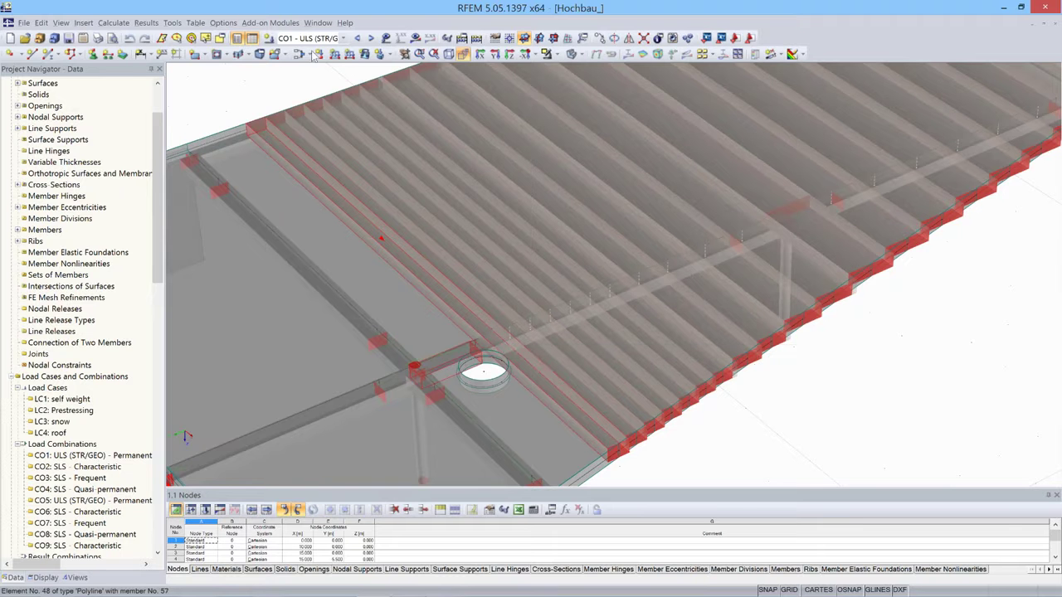
left_click(293, 25)
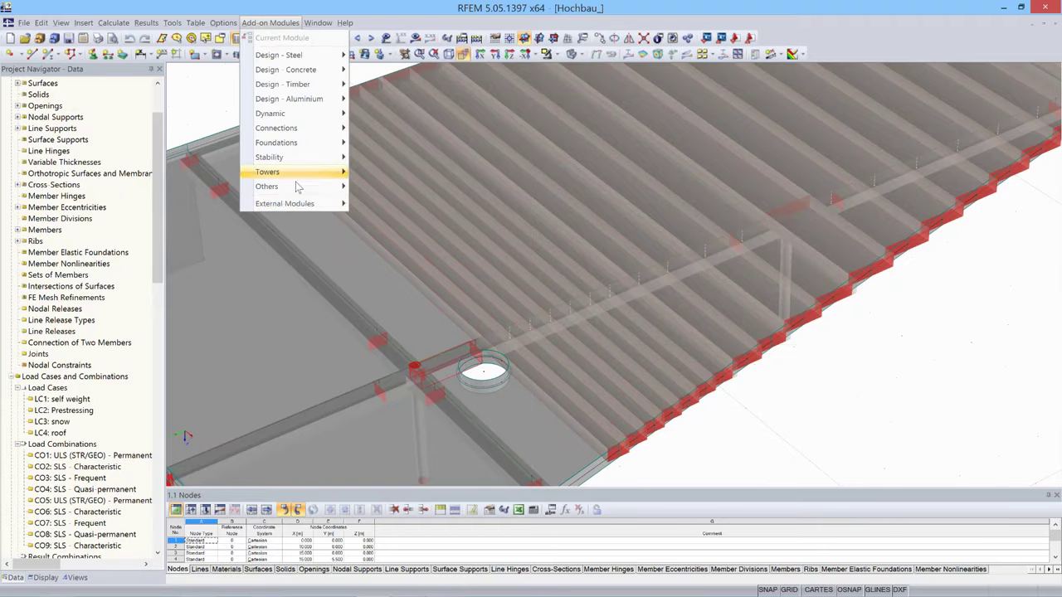
mouse_move(303, 204)
left_click(419, 204)
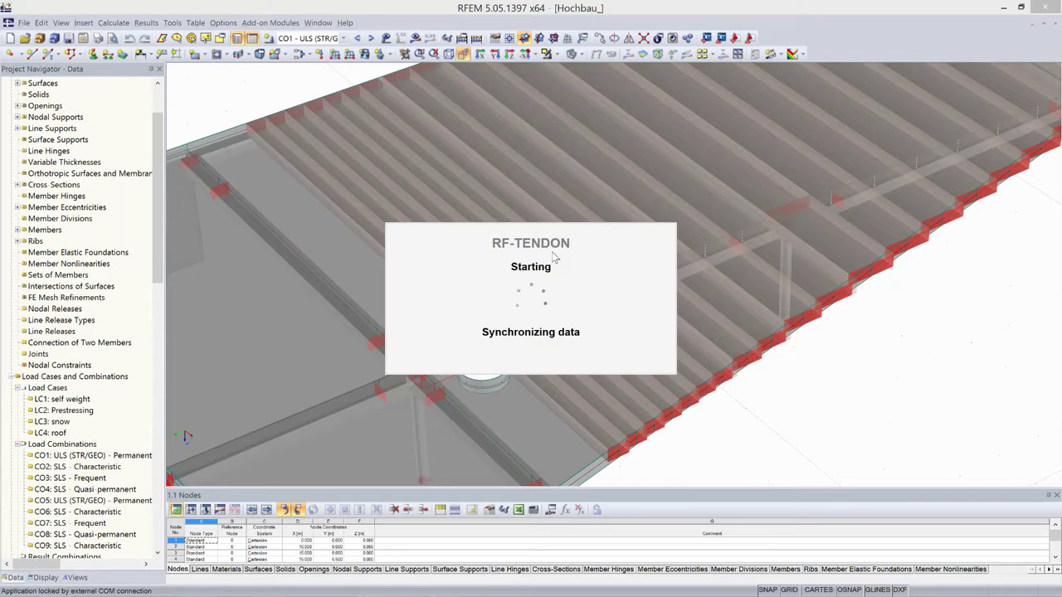
Switch to the presentation slide "Modelling in RFEM".
key("alt+Tab")
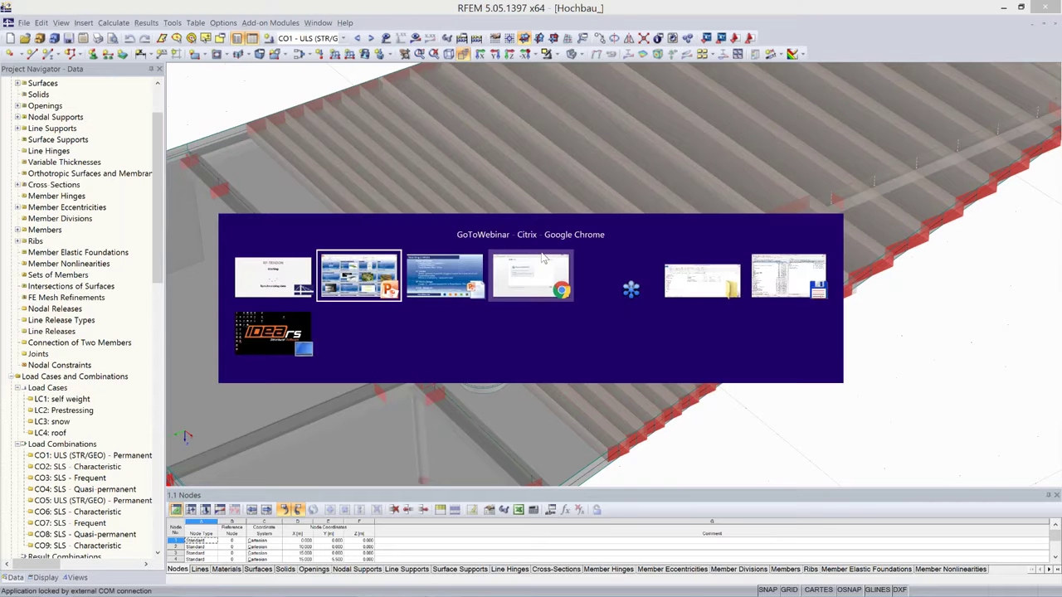
left_click(544, 259)
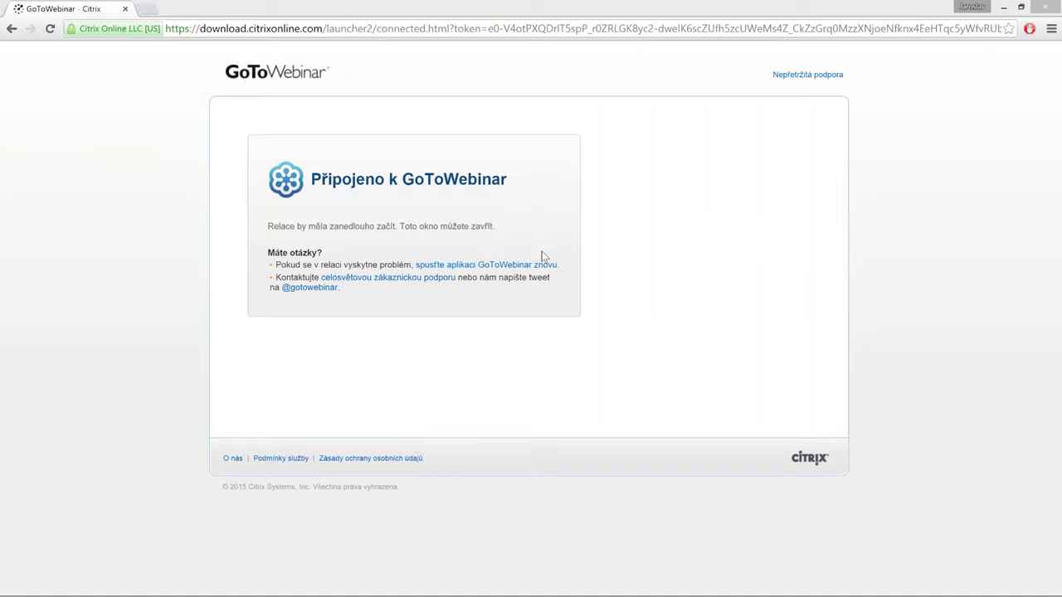
key("alt+Tab")
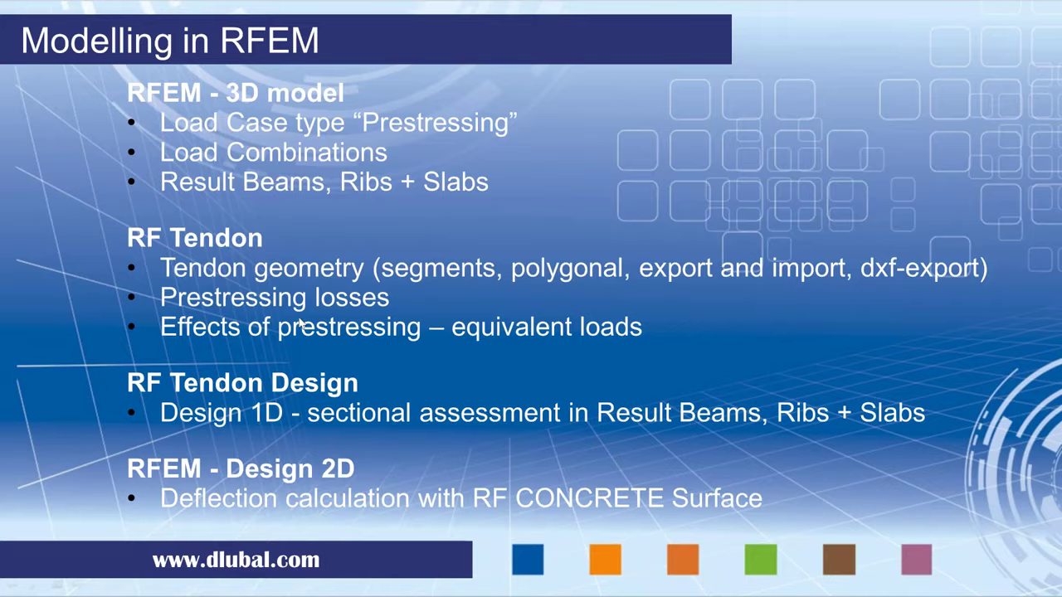
key("alt+Tab")
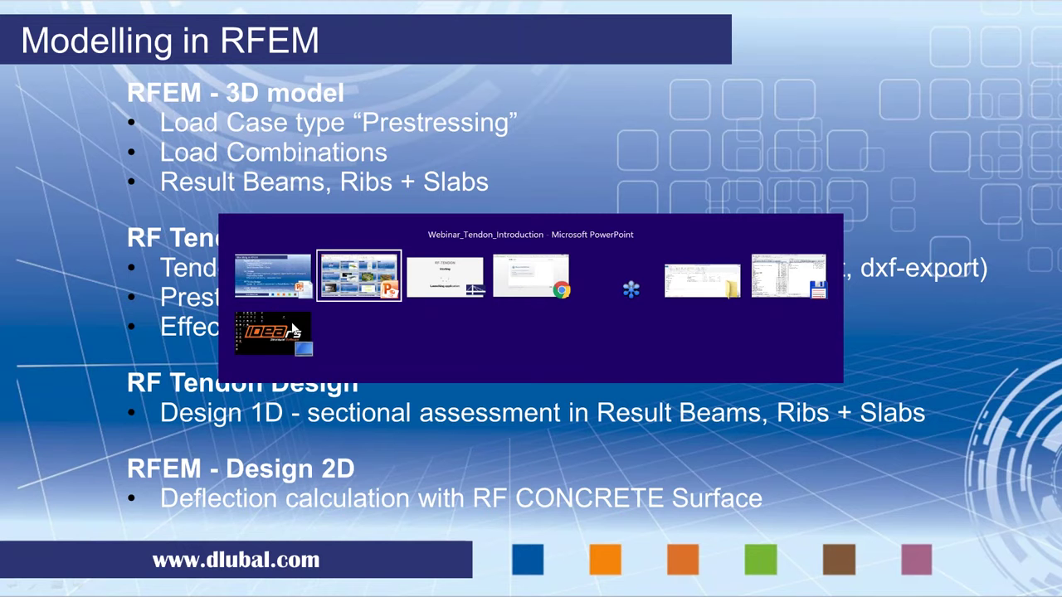
key("alt+Tab")
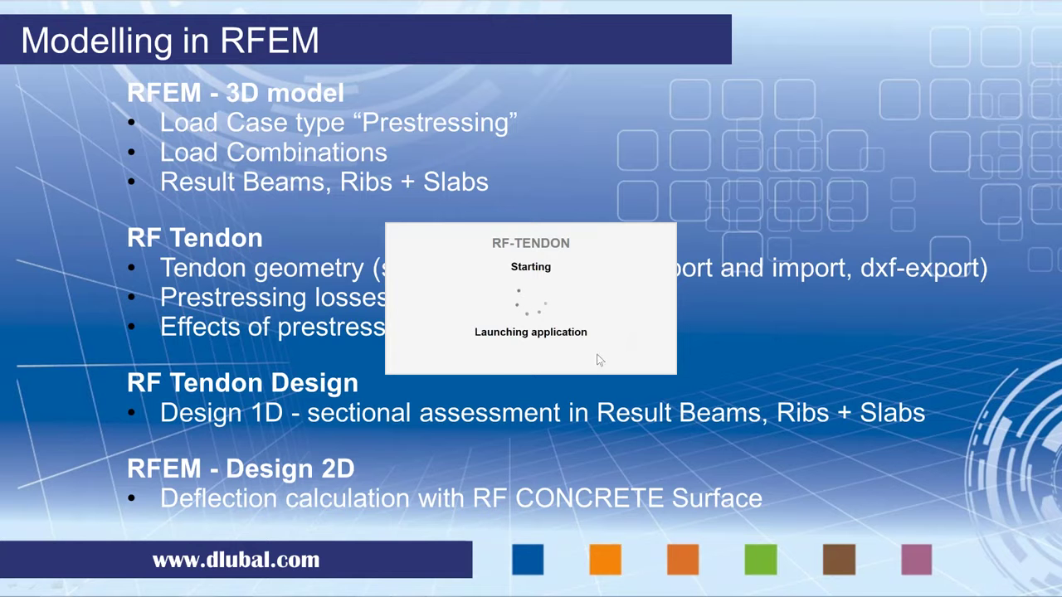
key("alt+Tab")
key("alt+Tab")
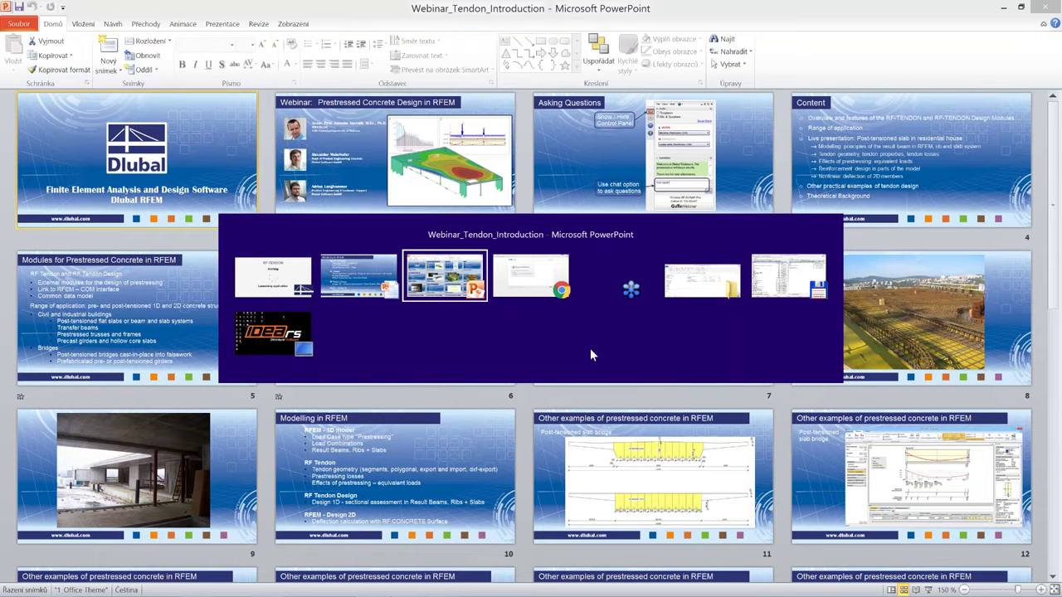
key("alt+Tab")
key("alt+Tab")
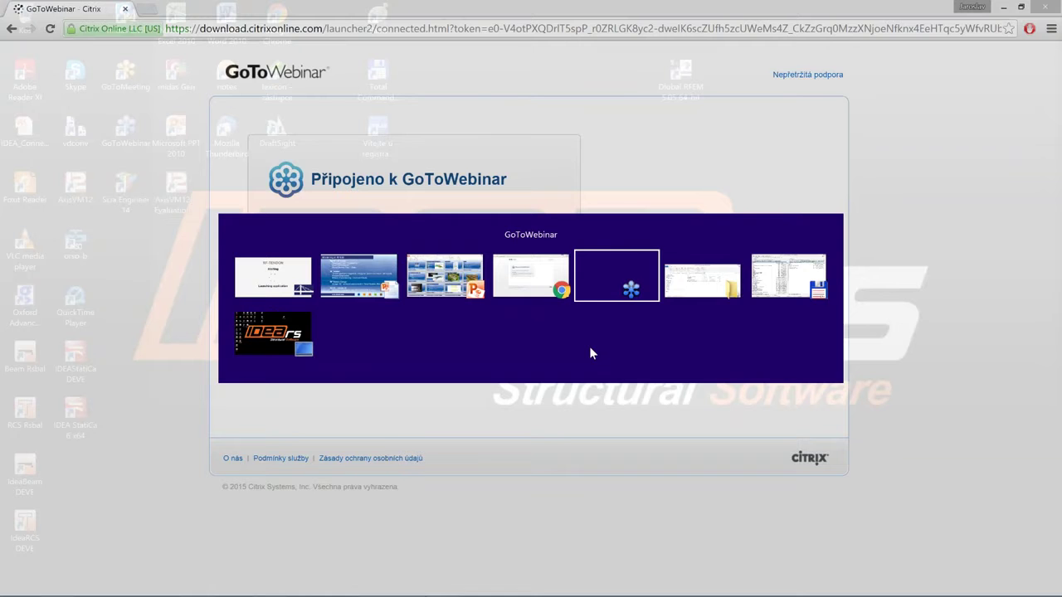
key("alt+Tab")
key("alt+Tab")
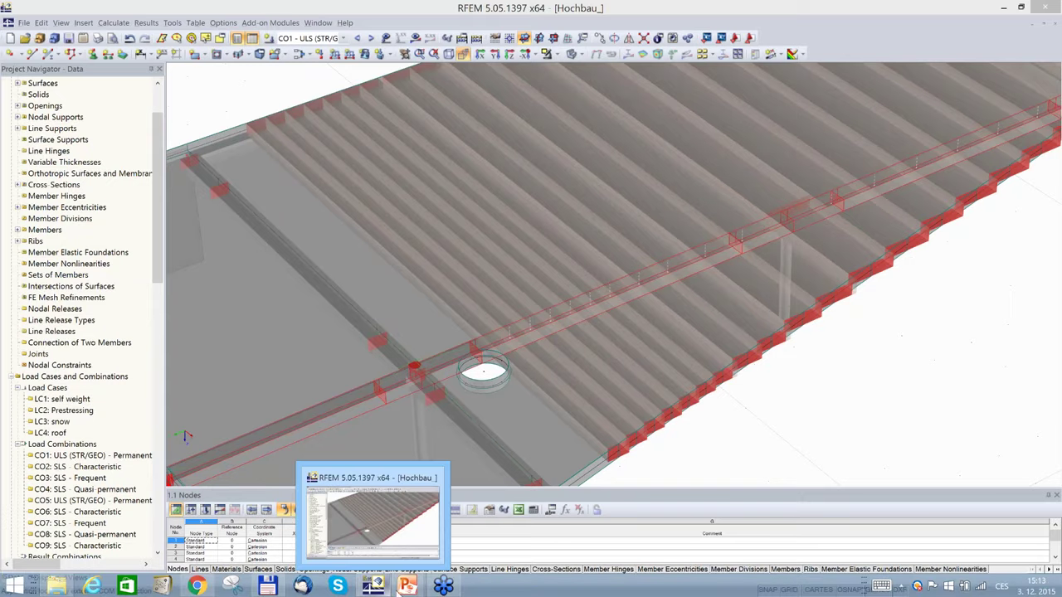
mouse_move(418, 586)
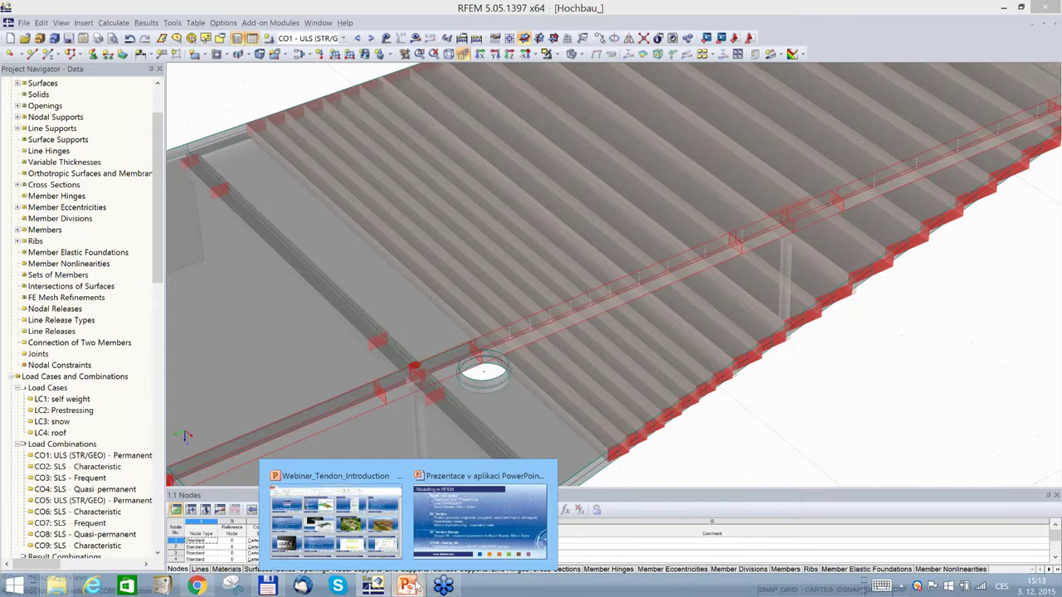
left_click(481, 516)
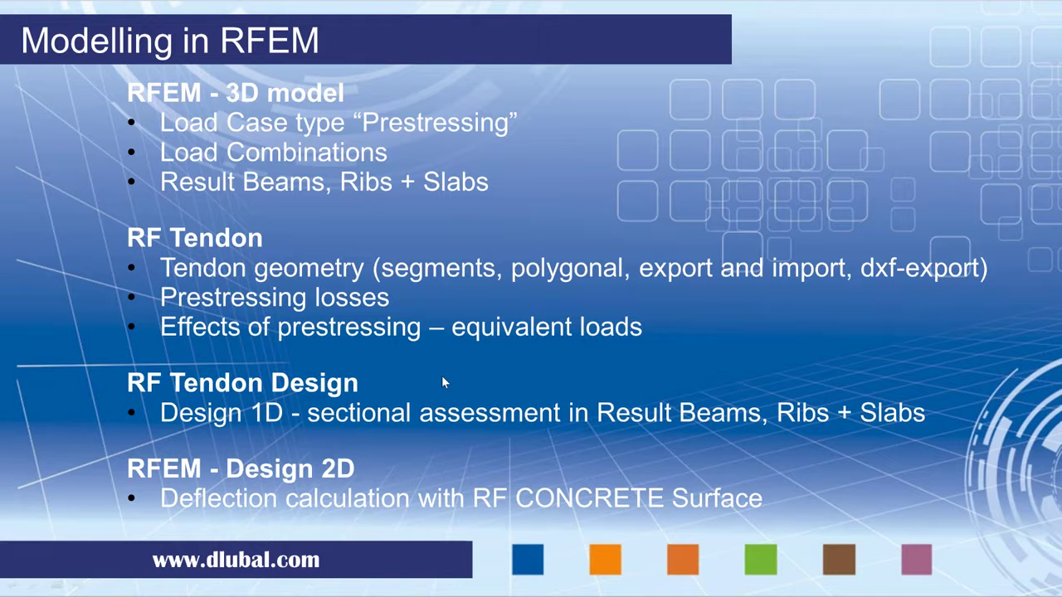
Switch from the presentation to the RF-TENDON window holding the Hochbau_ project.
key("alt+Tab")
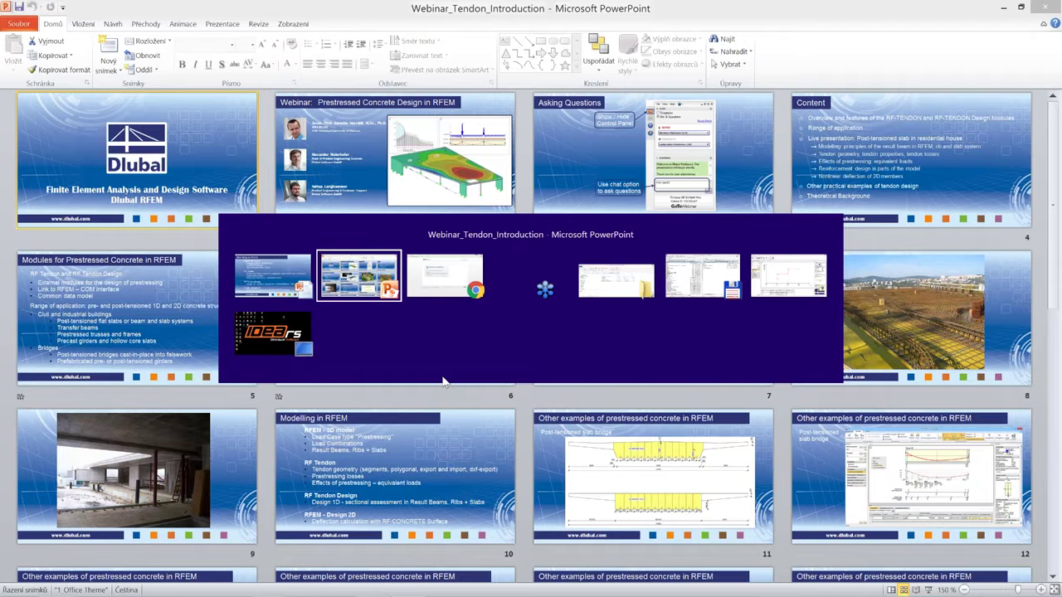
key("alt+Tab")
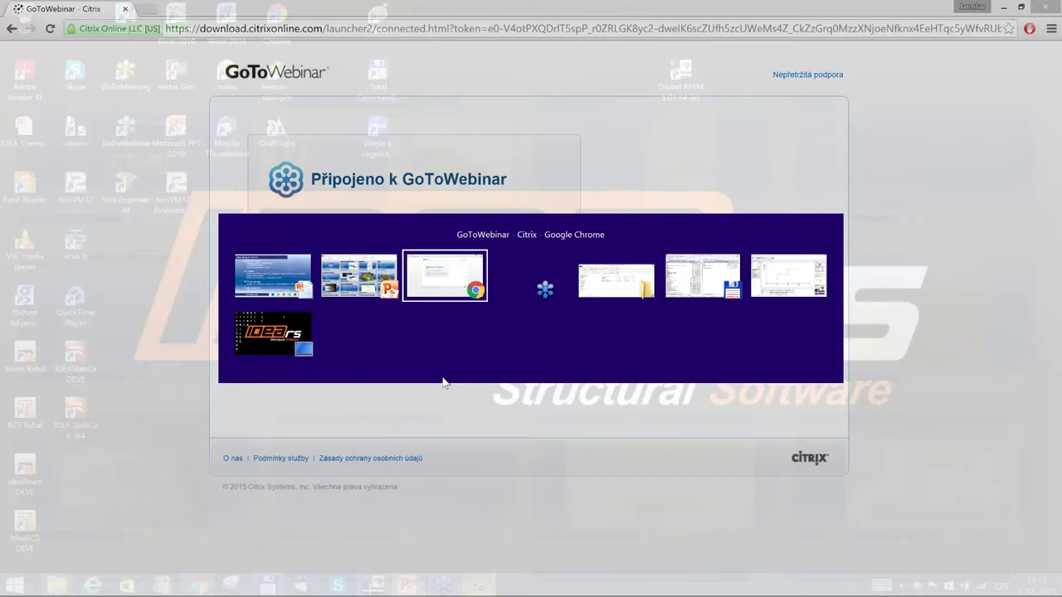
key("alt+Tab")
left_click_drag(408, 474, 408, 452)
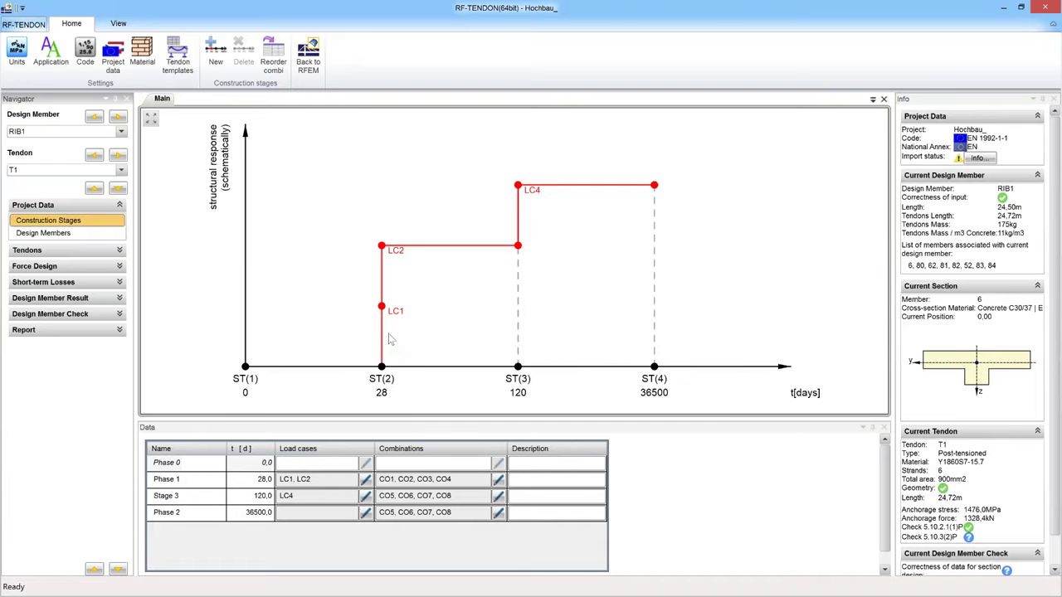
Examine the load cases acting at construction stages ST(2) and ST(3) on the structural response timeline.
left_click(394, 270)
left_click(519, 393)
left_click(521, 389)
left_click(521, 198)
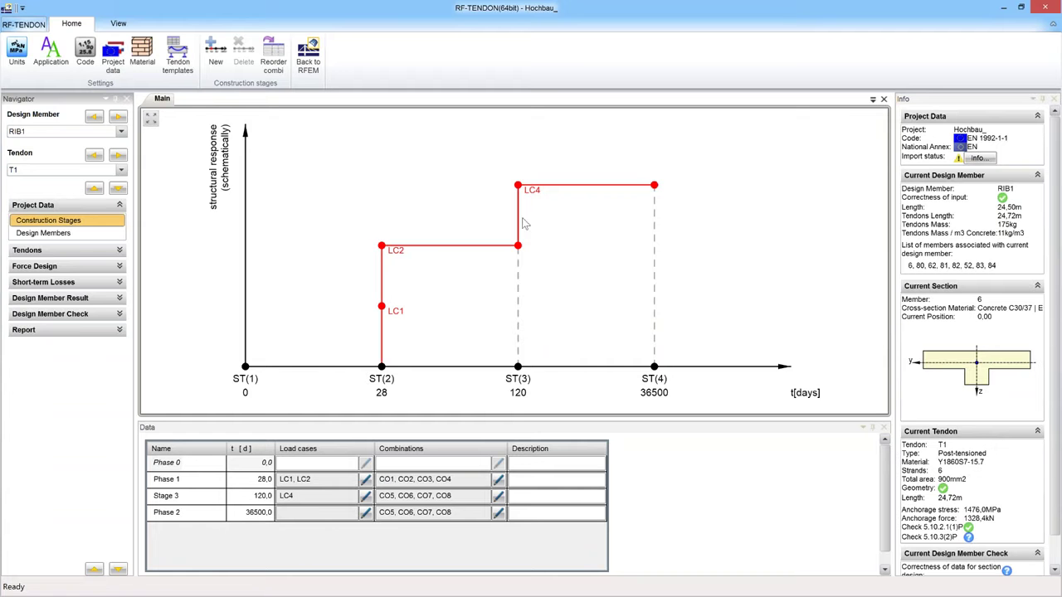
Check the load combinations assigned to construction stage Phase 1 in a widened dialog, and close it without changes.
left_click(501, 488)
left_click(501, 488)
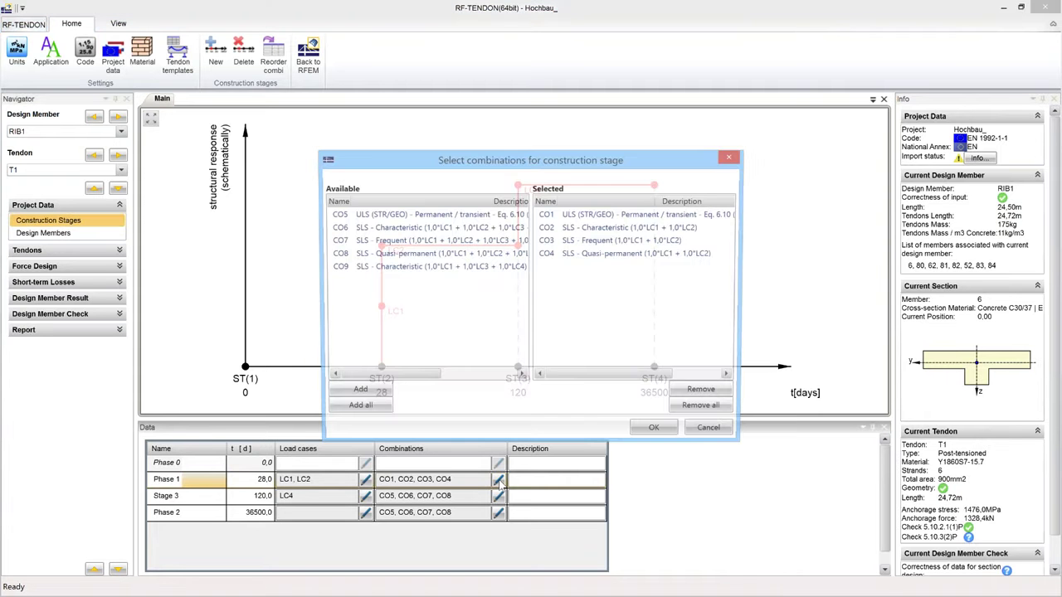
left_click_drag(701, 270, 940, 275)
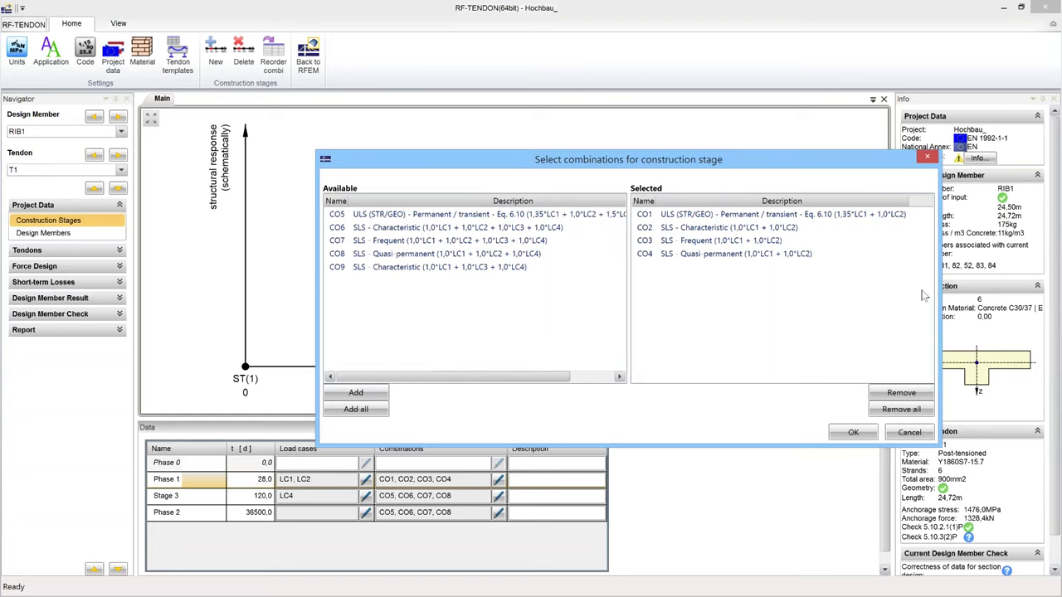
left_click(911, 432)
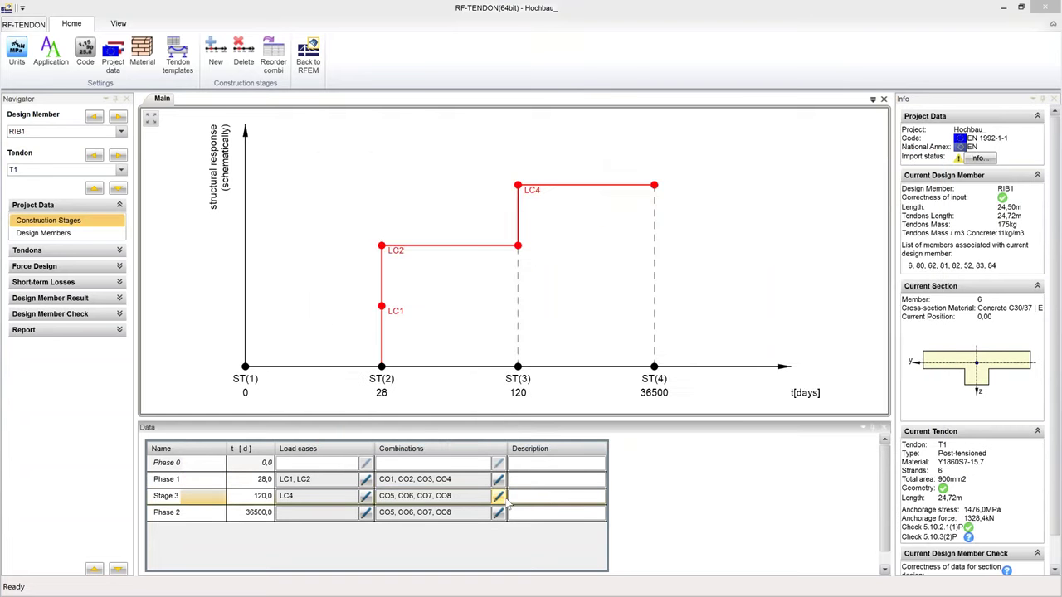
Check the load combinations assigned to construction stage Stage 3, and close the selection without changes.
left_click(501, 496)
left_click_drag(744, 285, 938, 290)
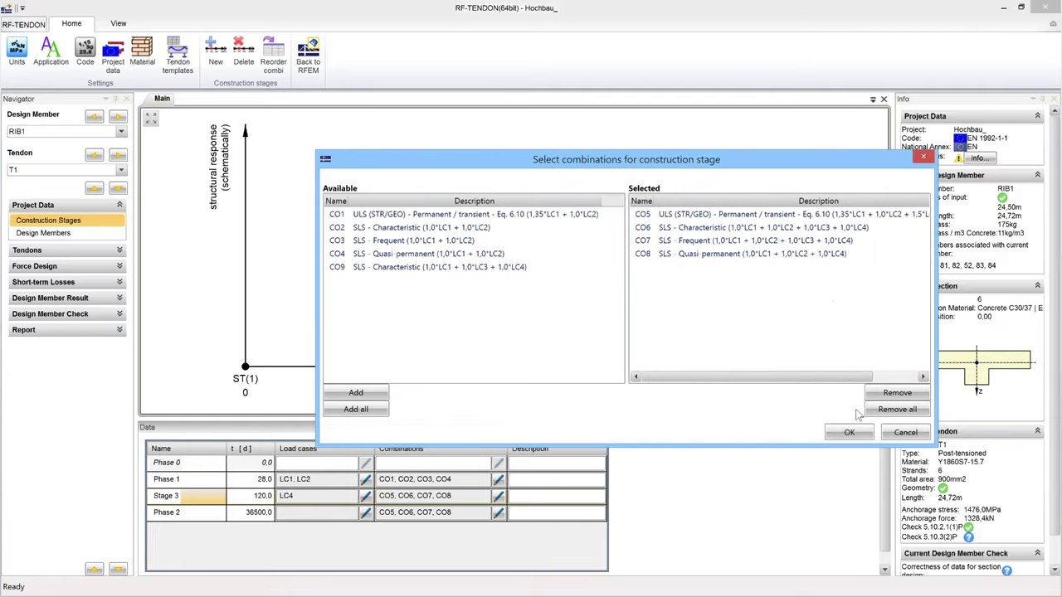
left_click(906, 433)
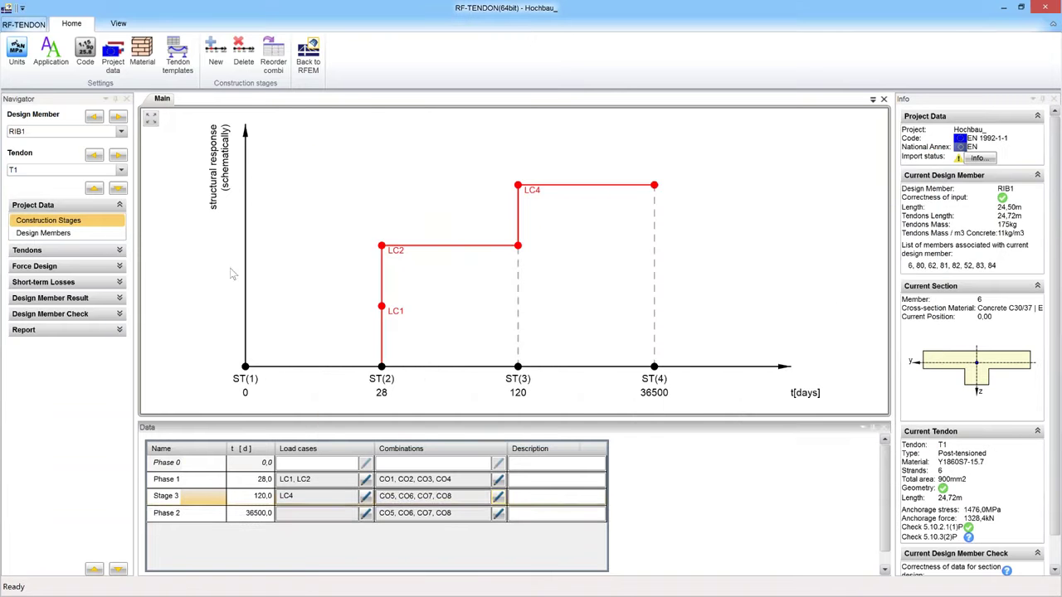
Open the design members overview and examine rib RIB1 in the 3D slab structure.
left_click(43, 233)
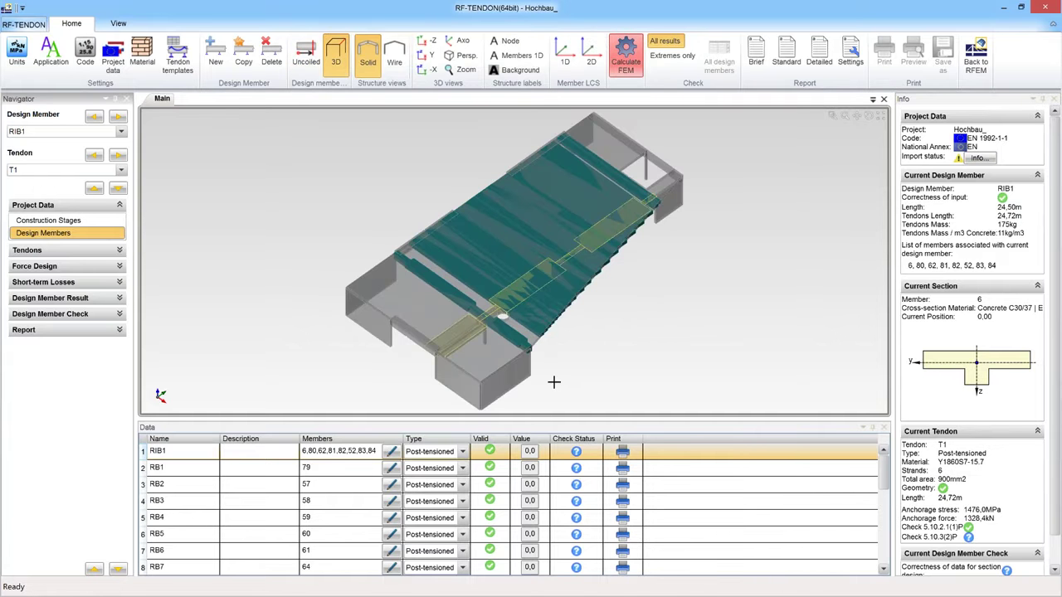
middle_click_drag(554, 383, 523, 354)
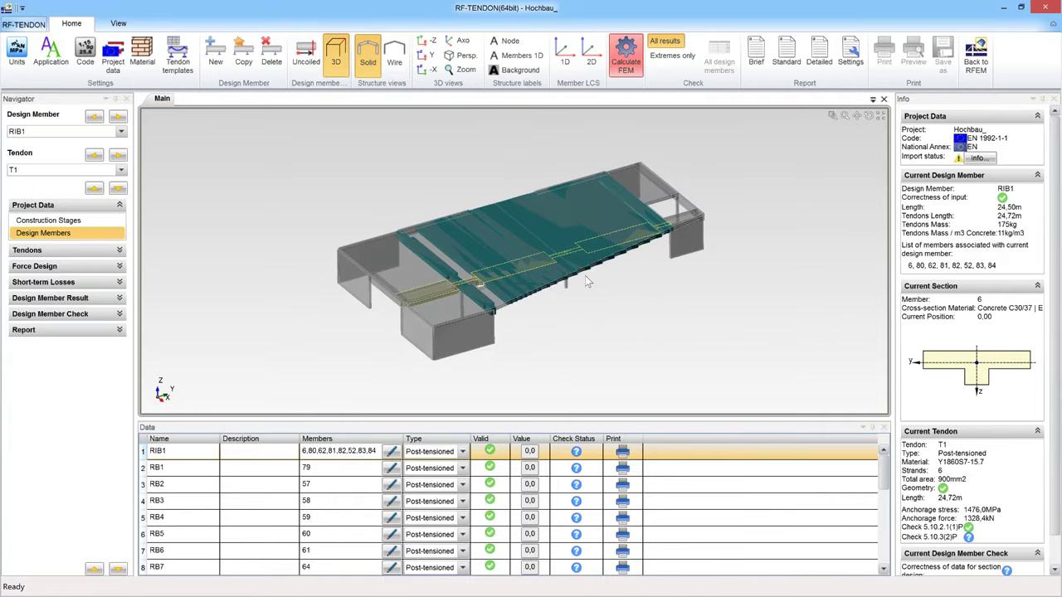
scroll(585, 275, "up", 2)
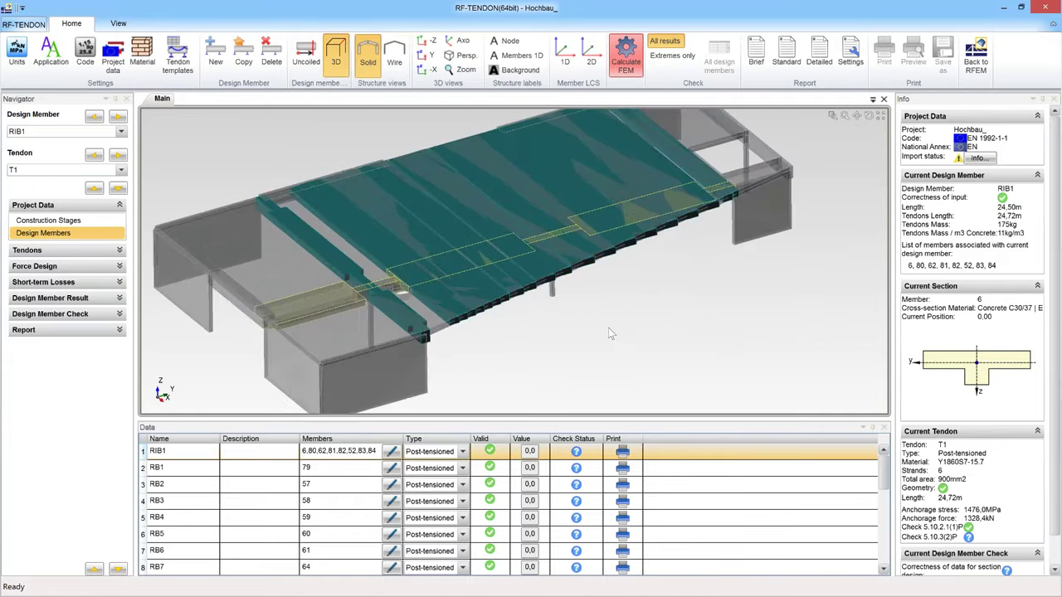
middle_click_drag(609, 331, 289, 288)
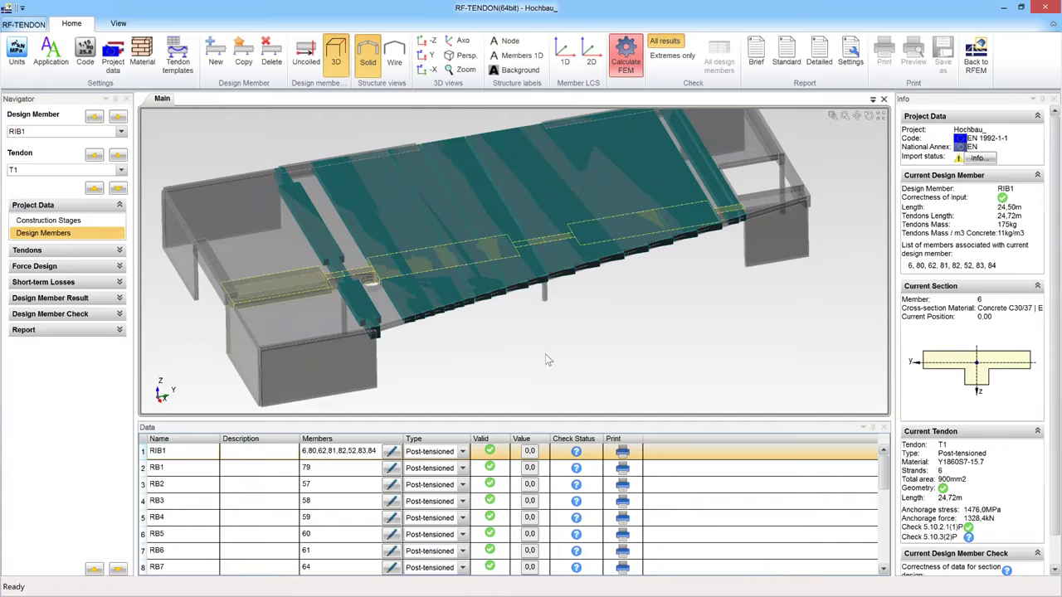
middle_click_drag(541, 341, 556, 347, "ctrl")
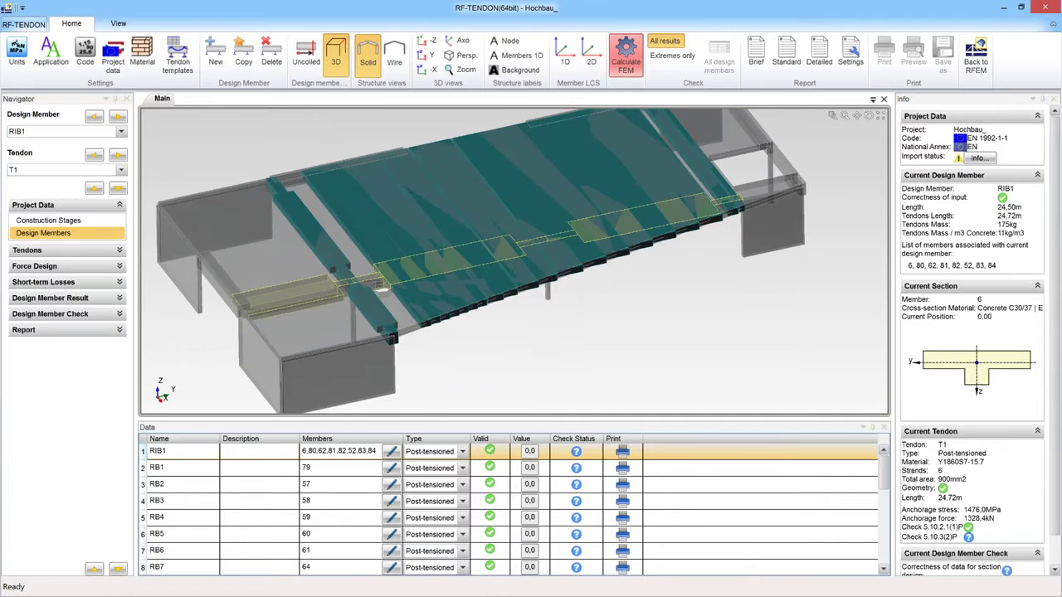
Browse through design members RB1 and RB3, and make RB5 the current design member in the 3D structure.
left_click(121, 132)
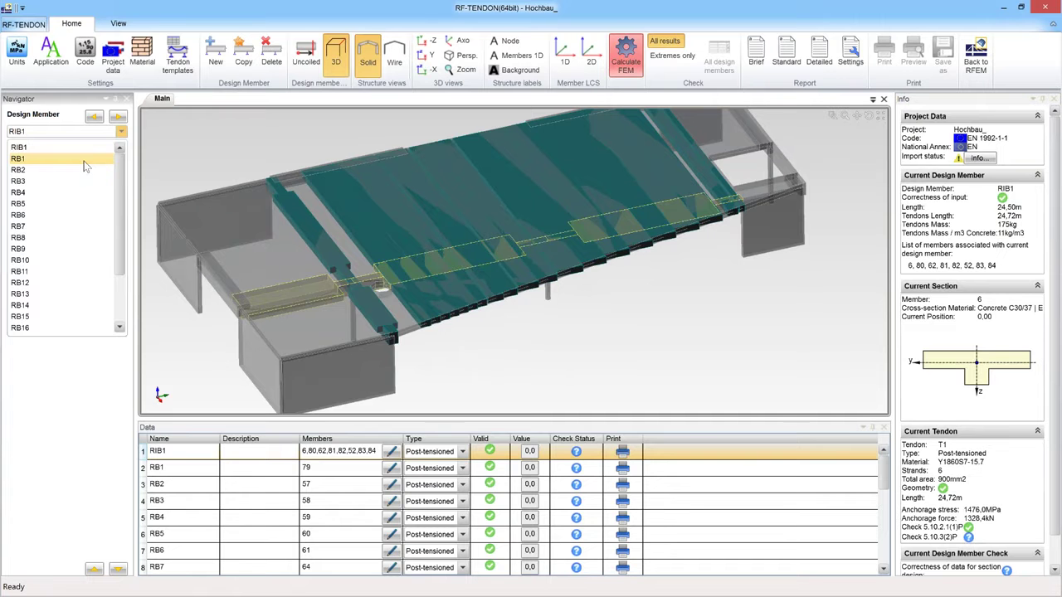
left_click(83, 161)
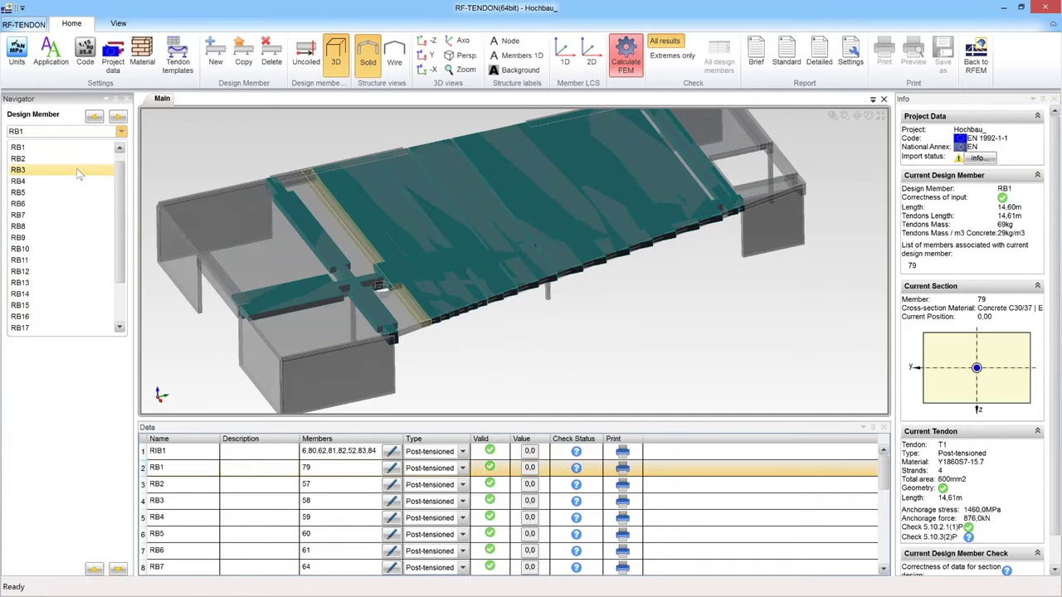
left_click(94, 170)
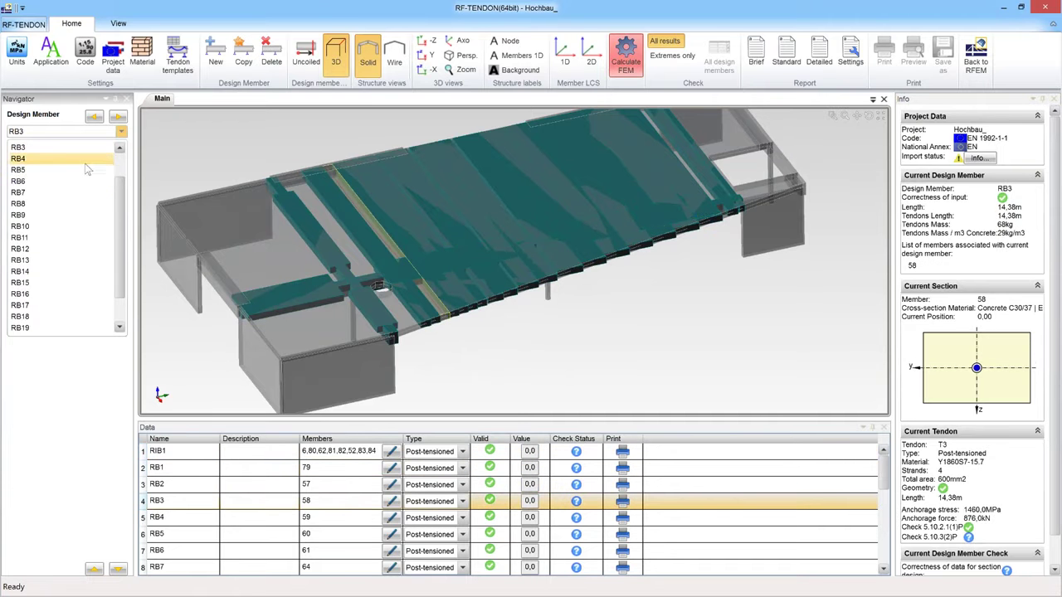
left_click(80, 170)
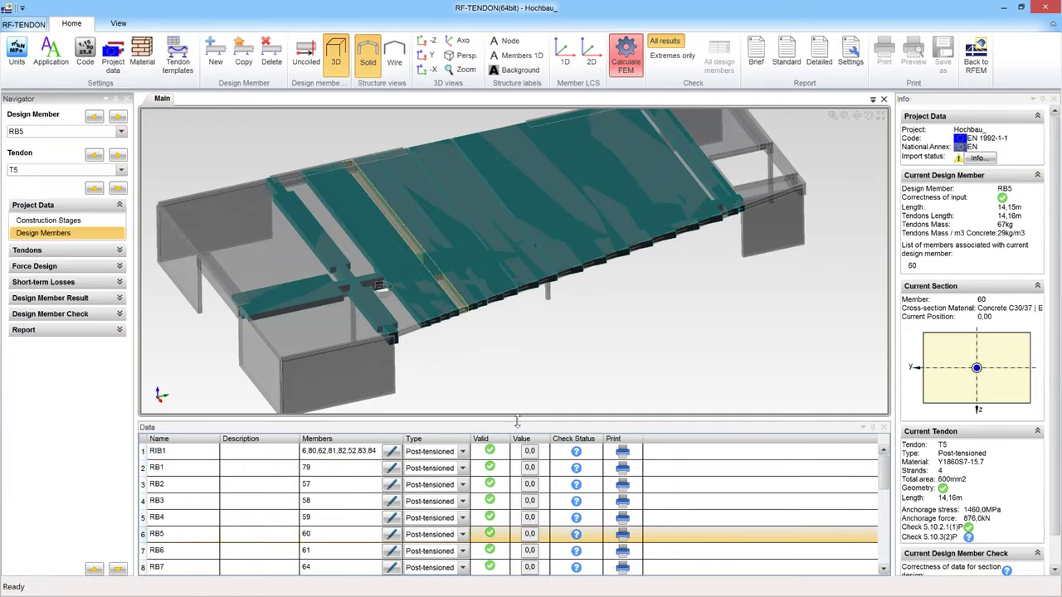
middle_click_drag(494, 377, 516, 344)
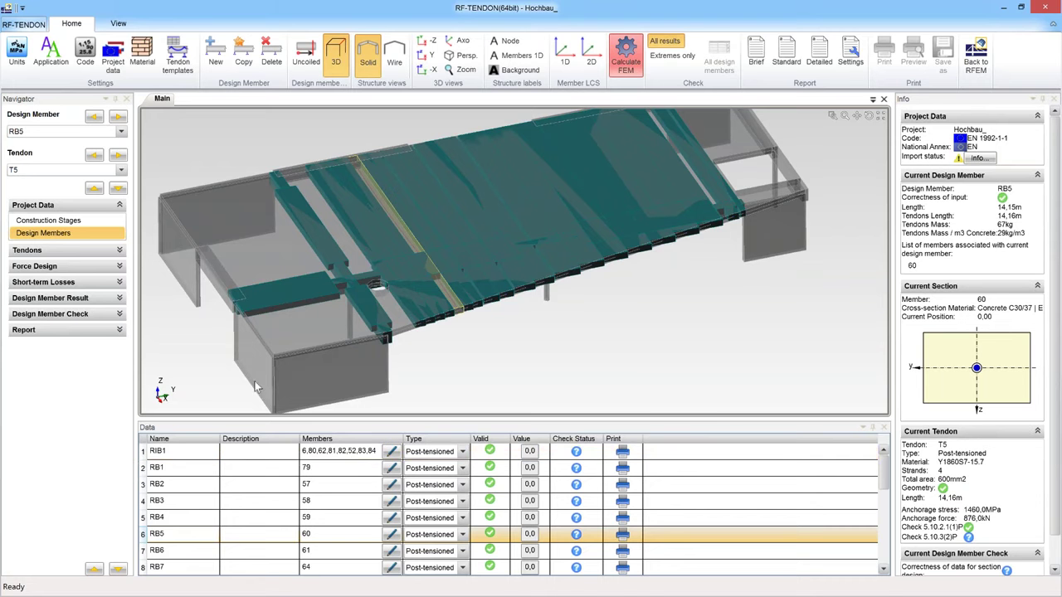
Show design member RB5 in the uncoiled view and open its tendon layout.
left_click(311, 51)
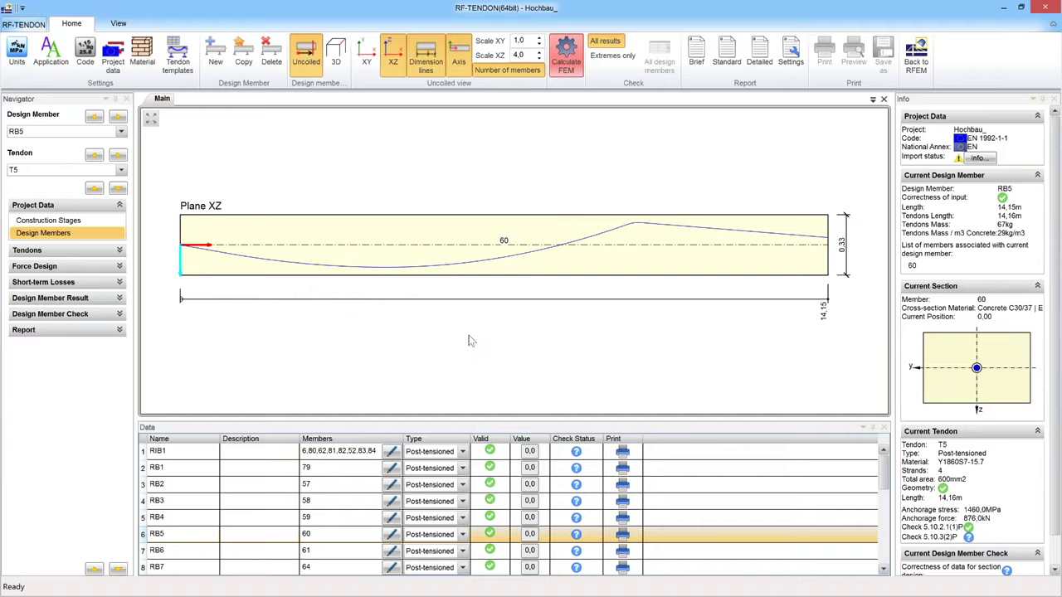
left_click(85, 251)
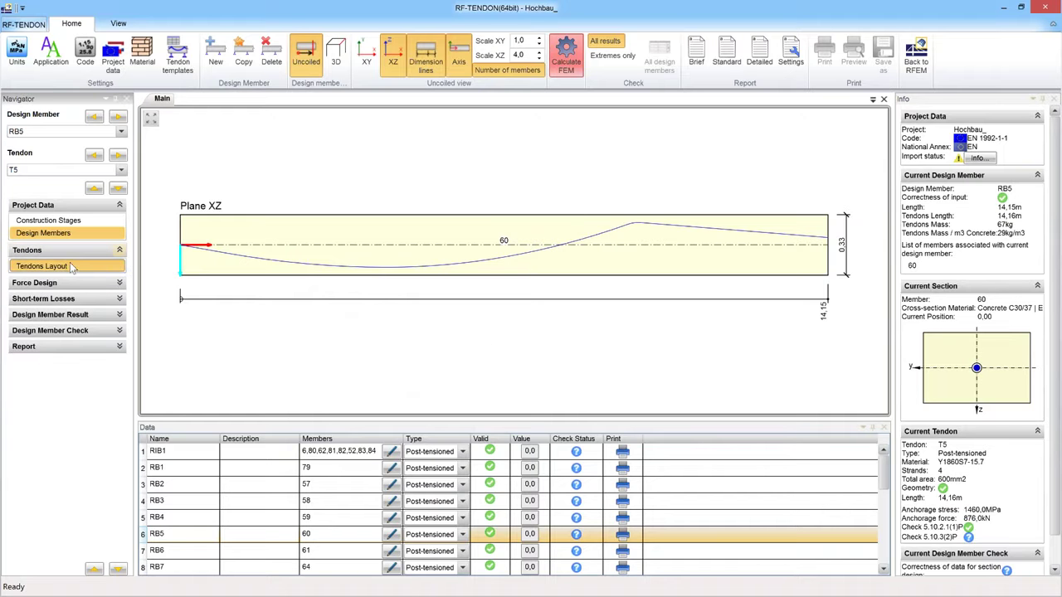
left_click(74, 268)
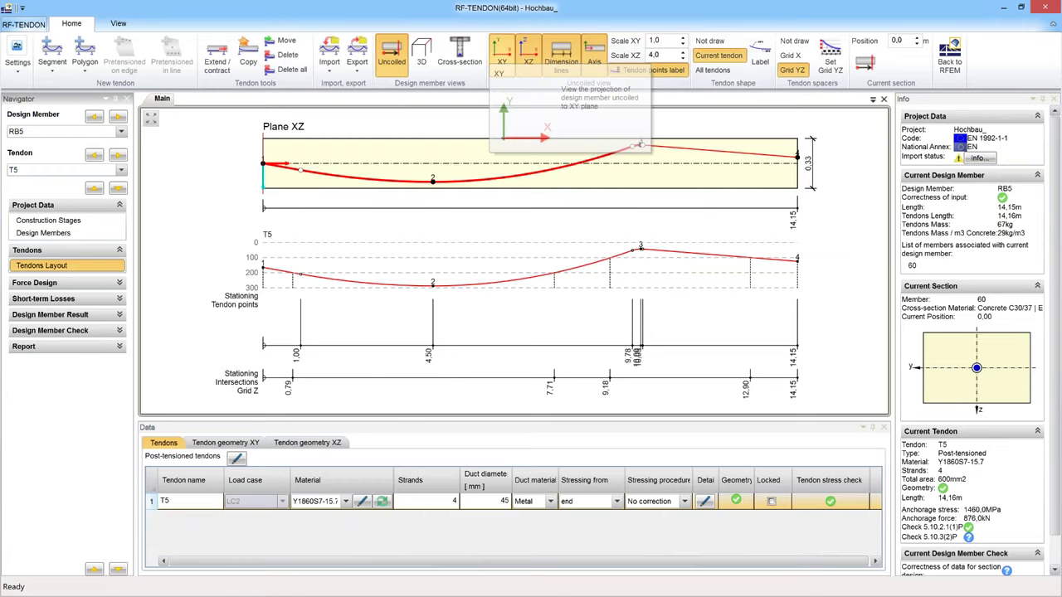
Display tendon T5 in both the XY and XZ planes, and set the XZ scale to 1,0.
left_click(683, 59)
left_click(683, 59)
left_click(683, 59)
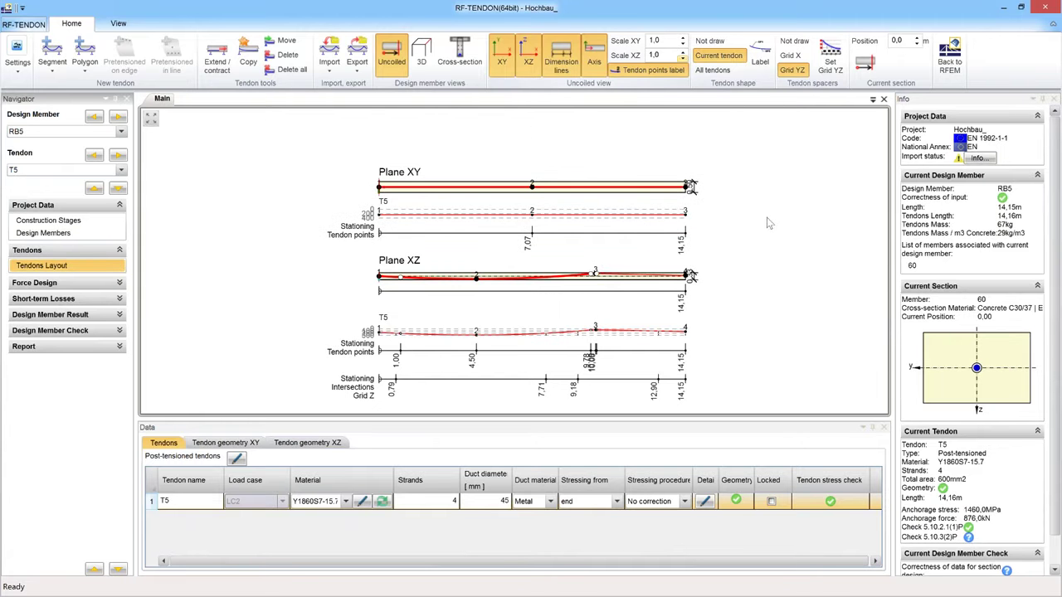
Compare the XY and XZ projections of tendon T5, and hide the XY plane.
middle_click_drag(595, 273, 587, 251)
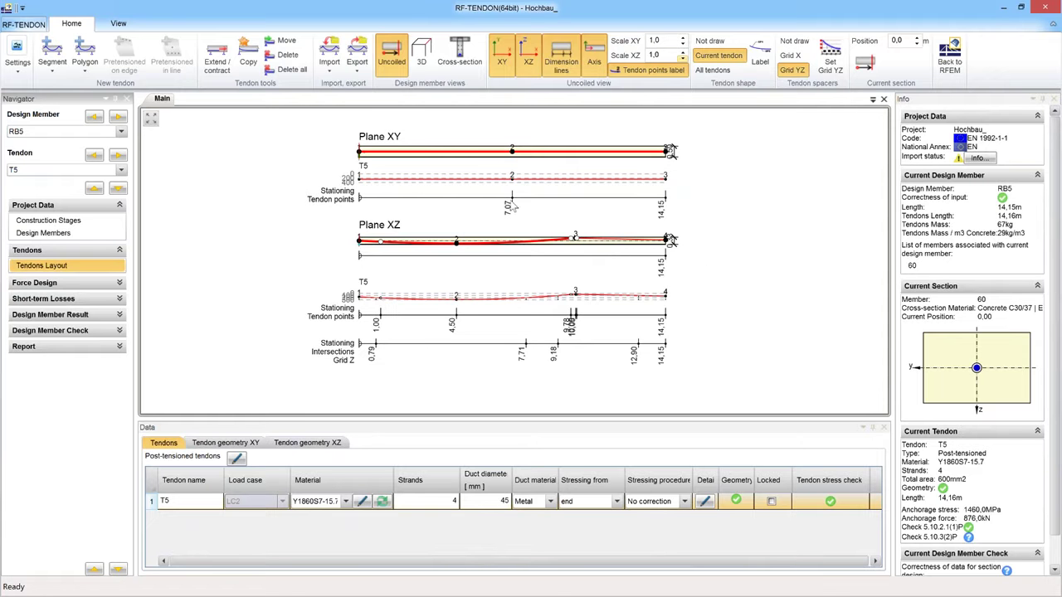
left_click(385, 146)
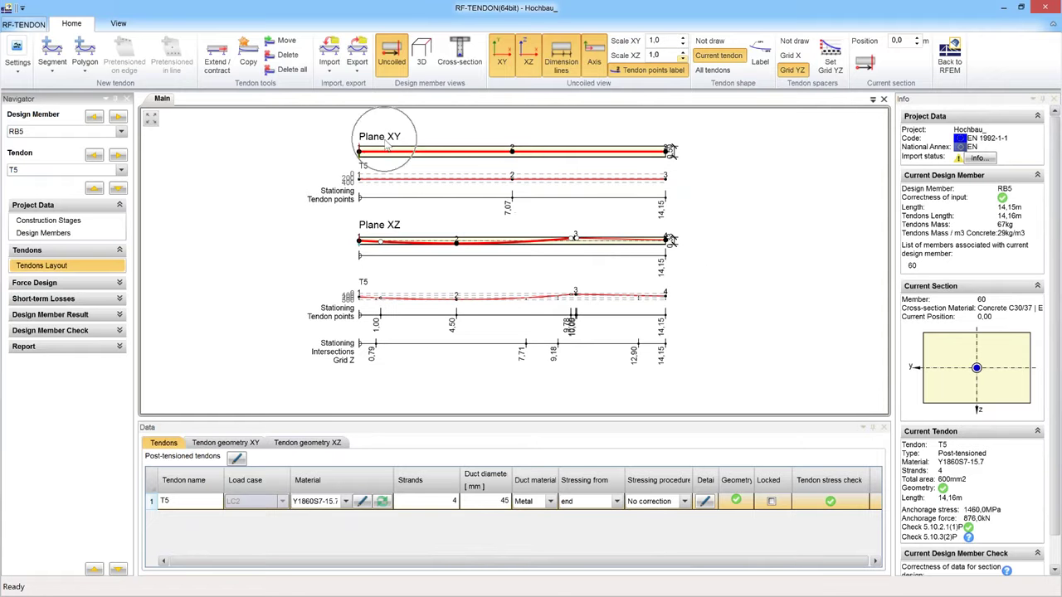
left_click(378, 241)
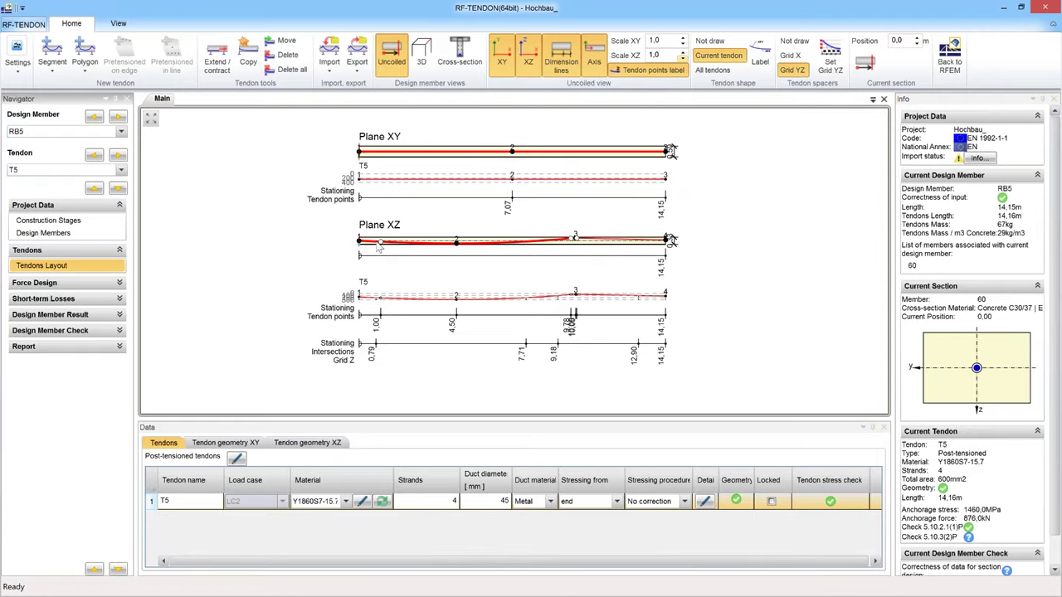
left_click(378, 242)
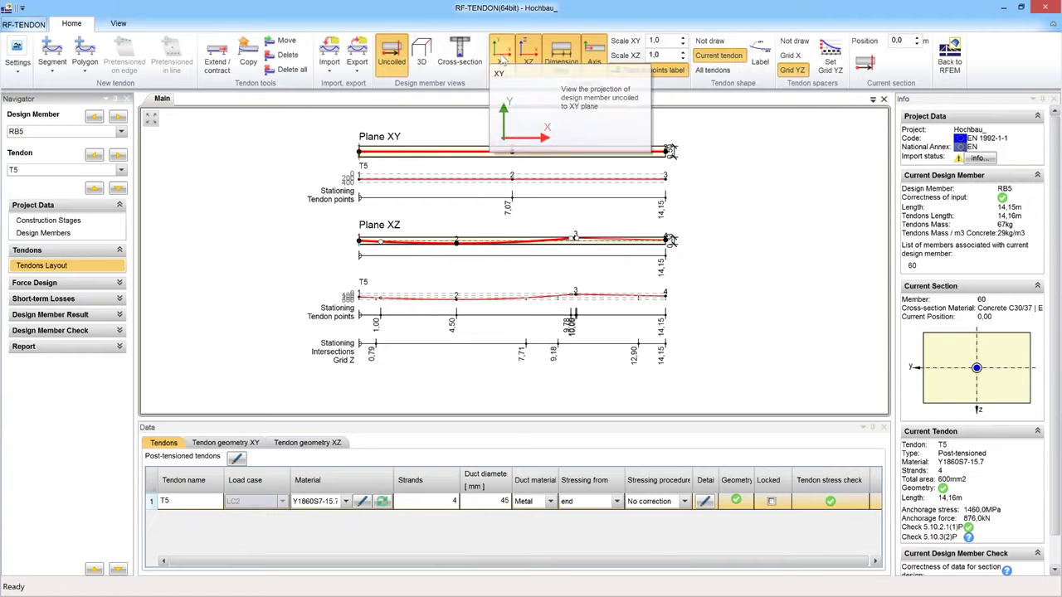
left_click(502, 60)
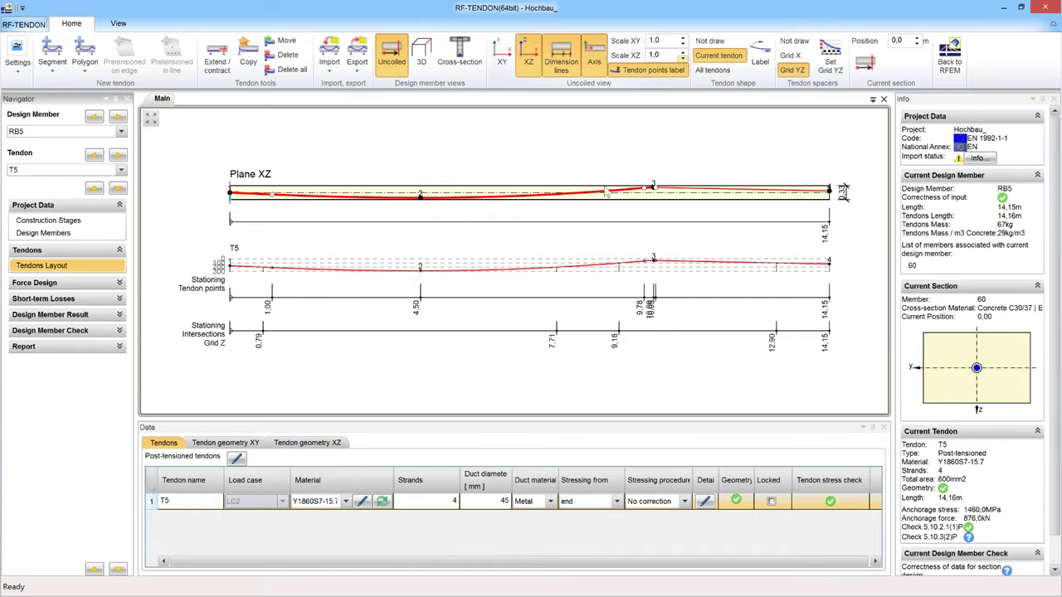
Set the XZ scale to 4,0 and show the XZ geometry data of tendon point 2 with the tendon shape diagram hidden.
left_click(682, 53)
left_click(682, 53)
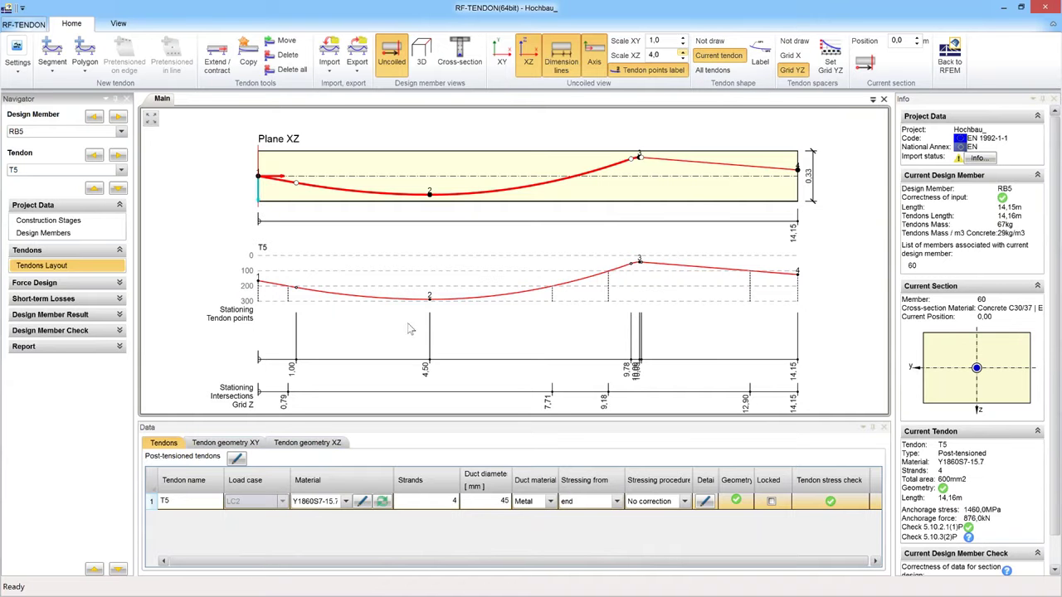
left_click(429, 194)
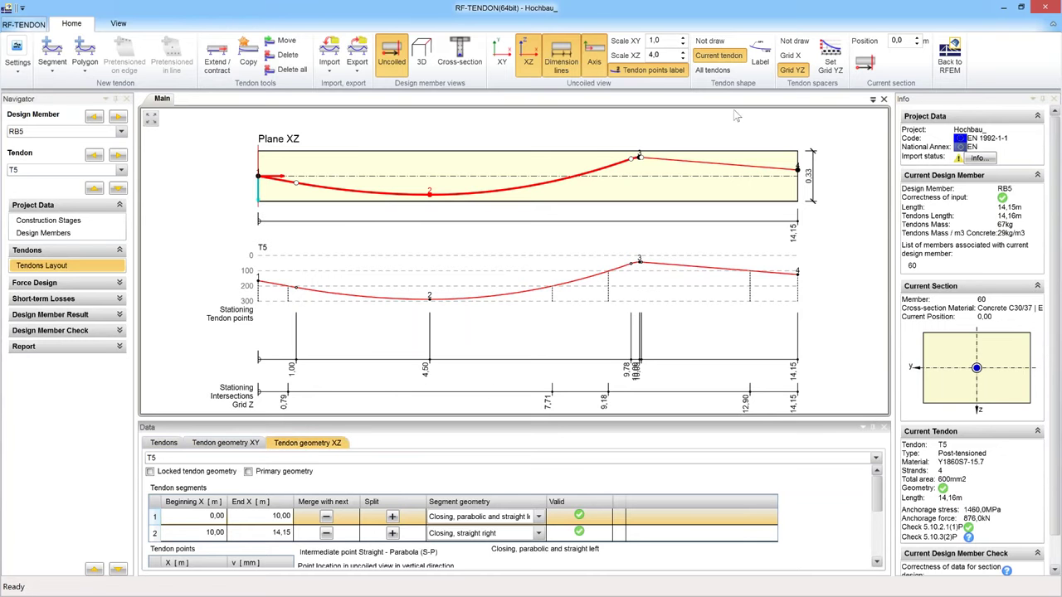
left_click(710, 40)
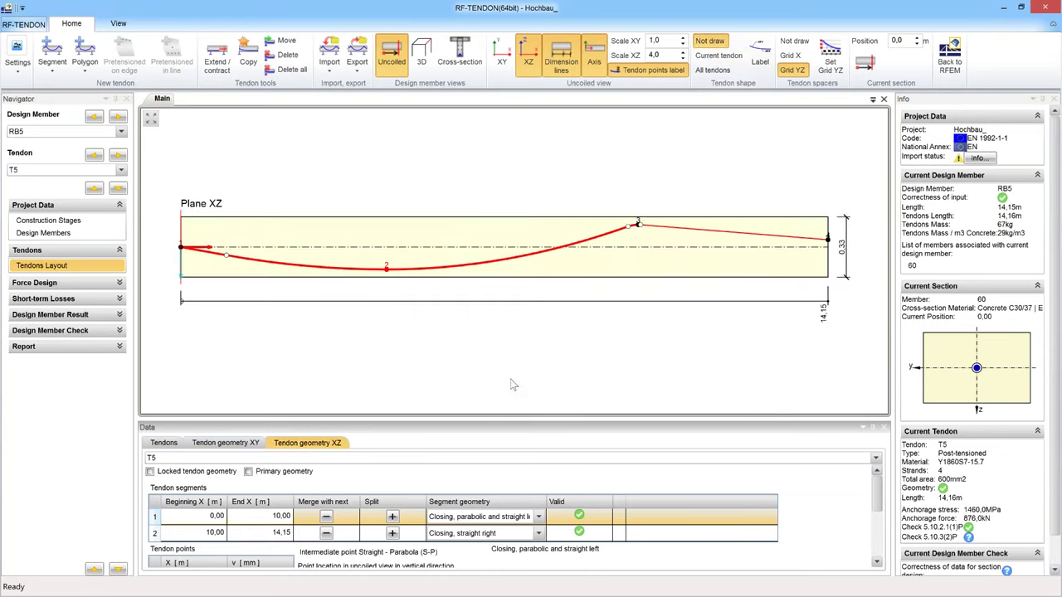
left_click_drag(489, 419, 496, 224)
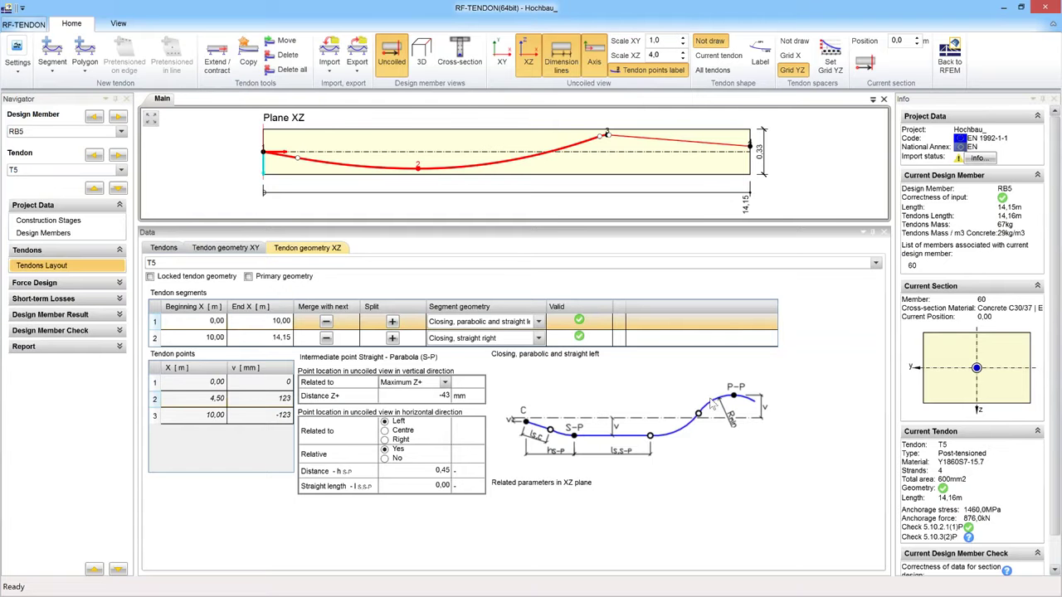
Review the geometry options for the first segment of tendon T5, and show the data of its closing point 4.
left_click(538, 324)
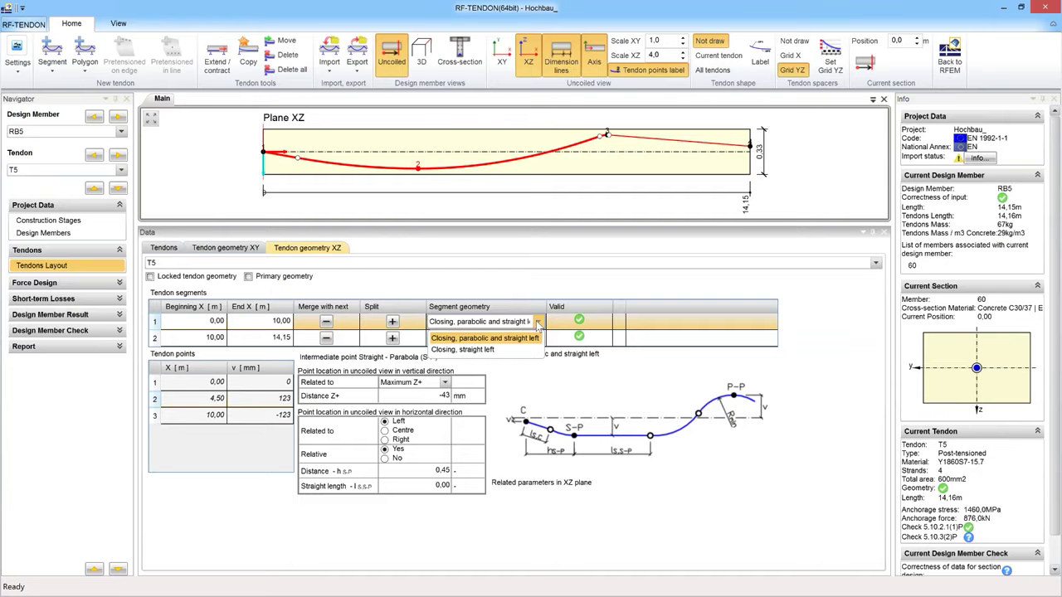
left_click(539, 324)
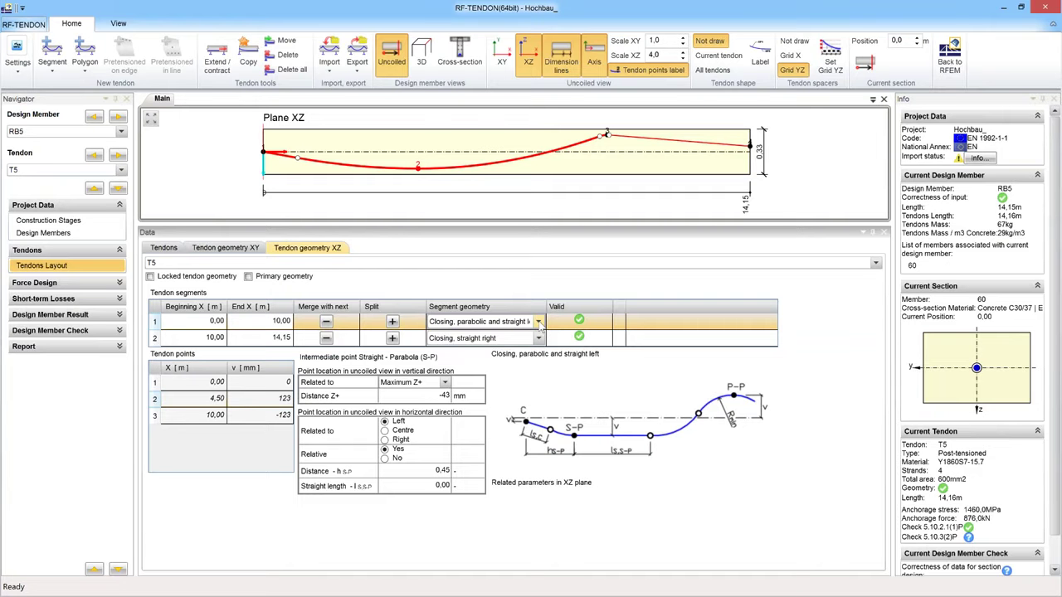
left_click(539, 324)
left_click(539, 324)
left_click(535, 340)
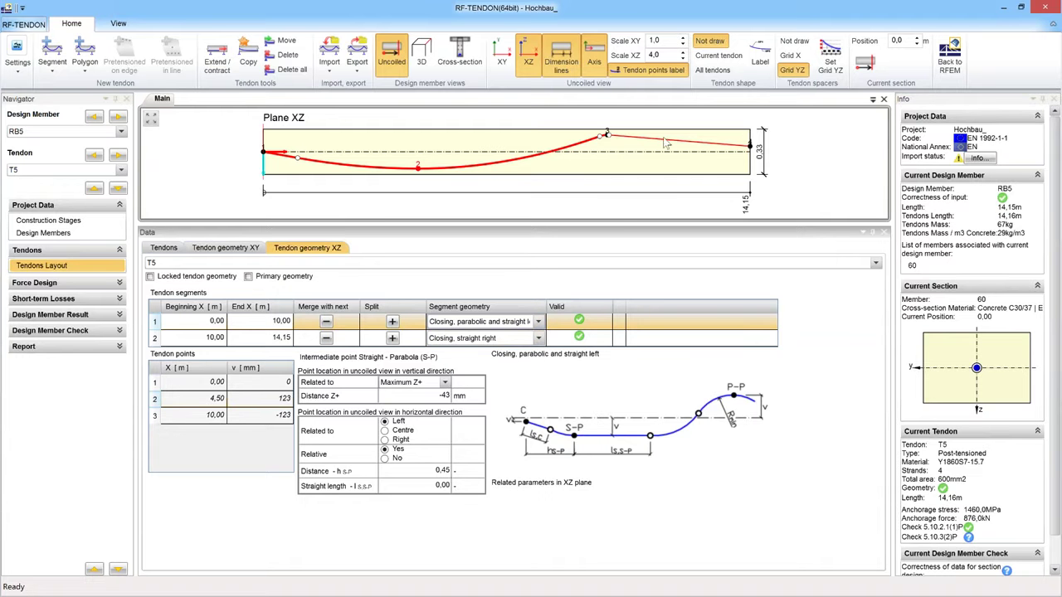
left_click(751, 147)
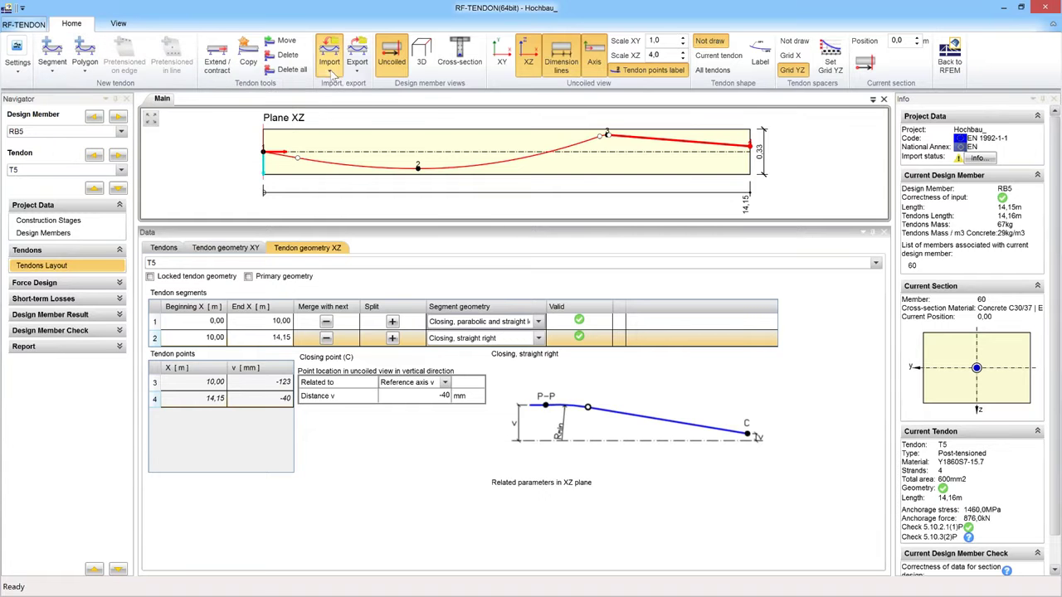
Check the available options for importing and exporting tendons.
left_click(338, 73)
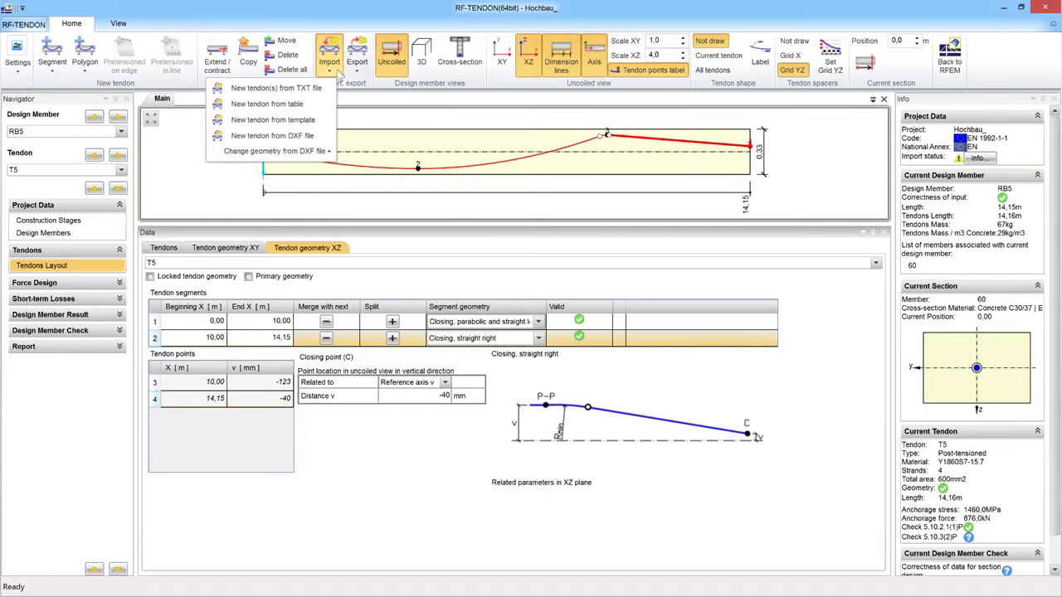
left_click(361, 73)
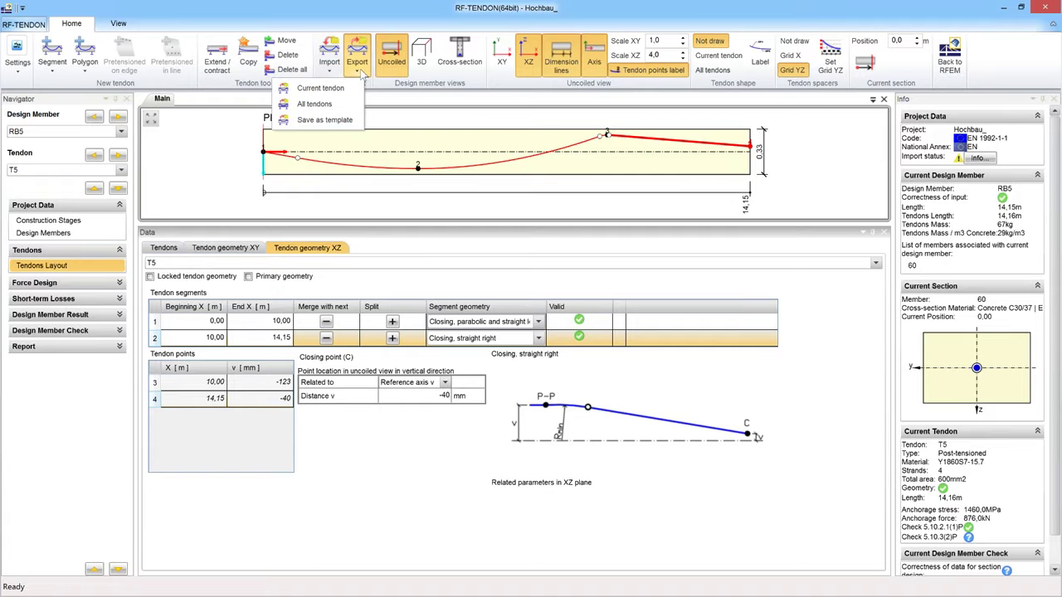
left_click(186, 174)
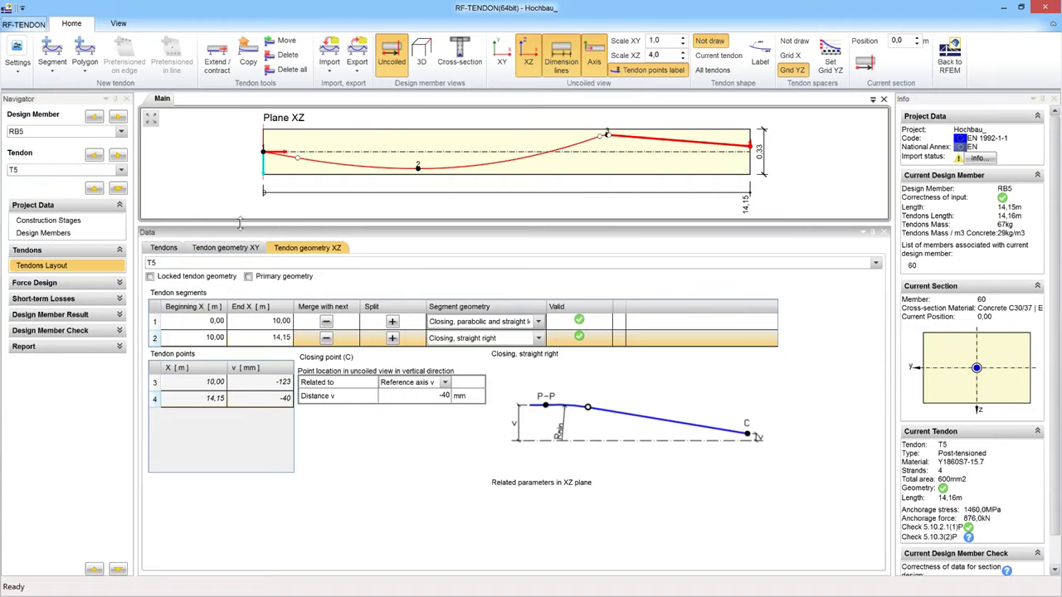
Examine the current tendon's shape diagram with its part labels in an enlarged drawing area, and hide both again.
left_click_drag(239, 222, 239, 345)
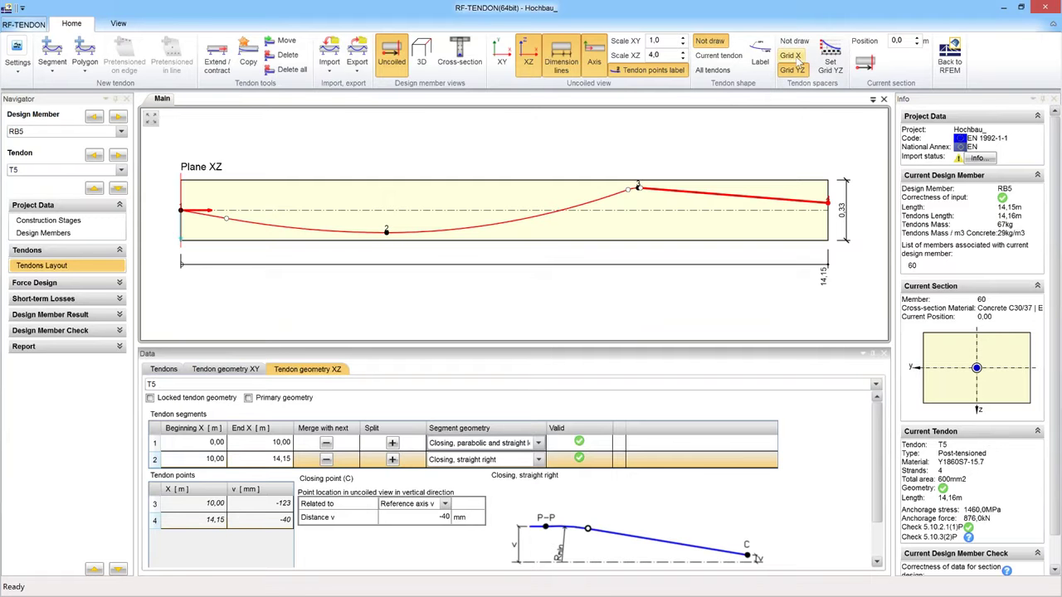
left_click(721, 56)
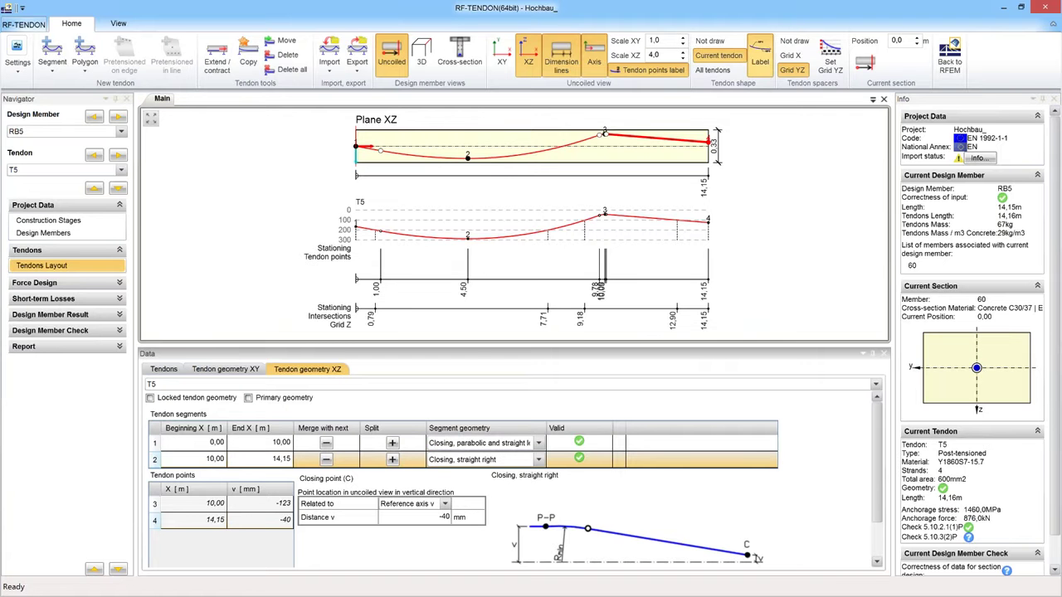
left_click(769, 55)
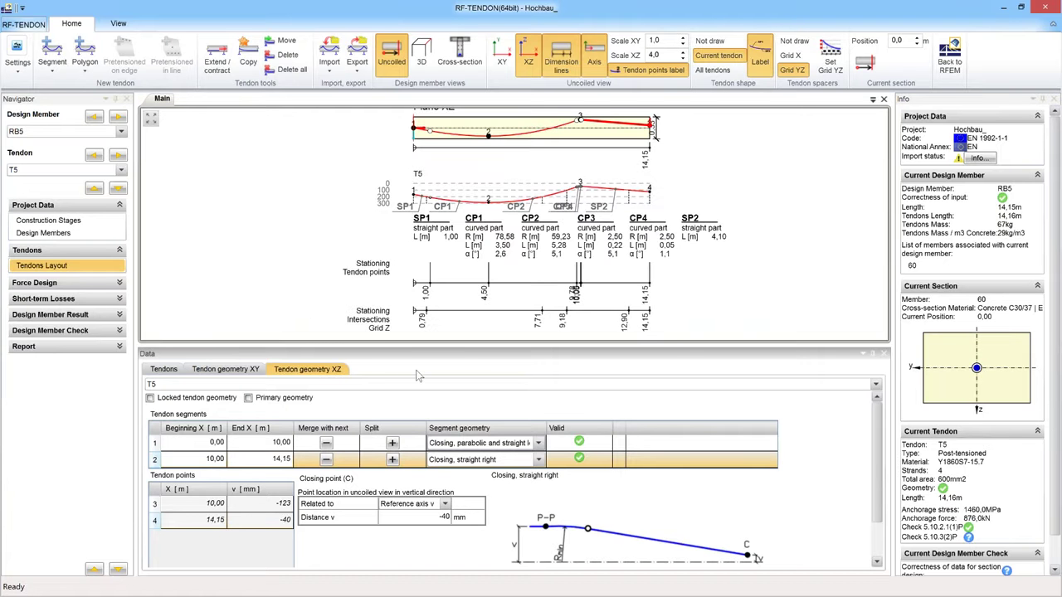
left_click_drag(429, 348, 413, 286)
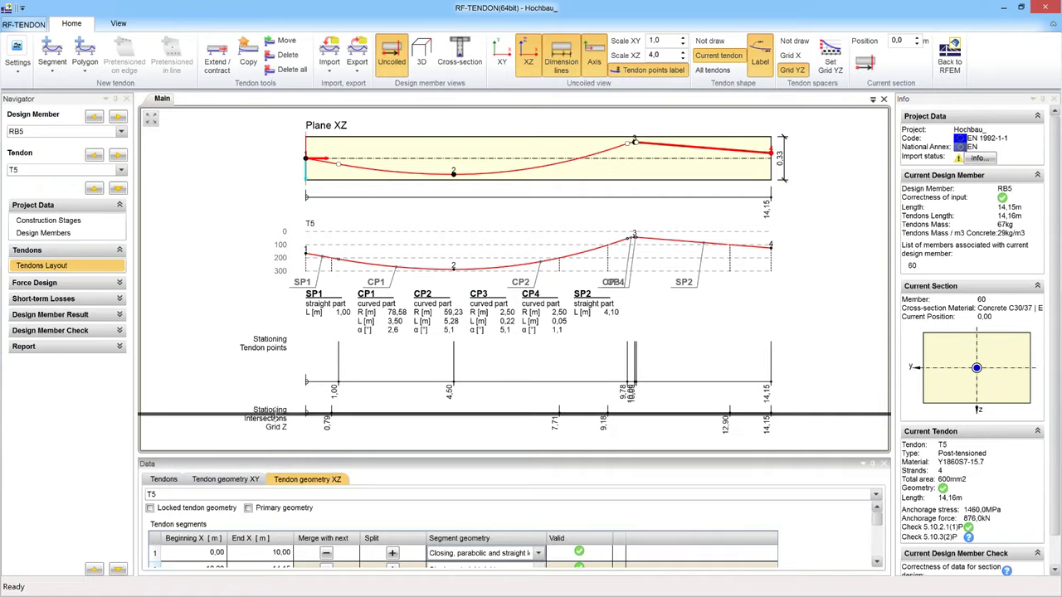
left_click_drag(265, 457, 260, 374)
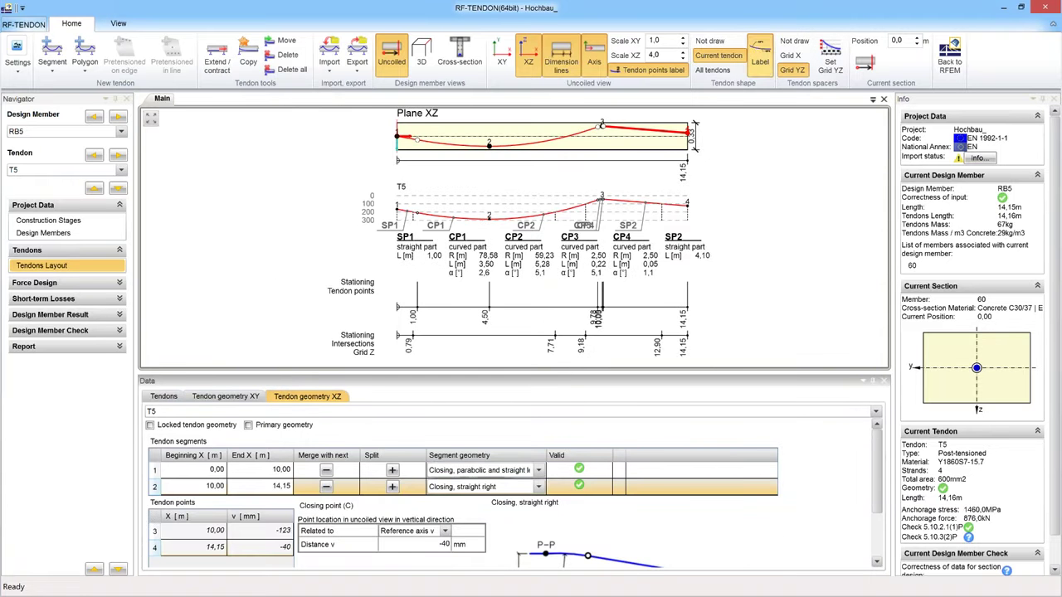
left_click(759, 50)
left_click(709, 42)
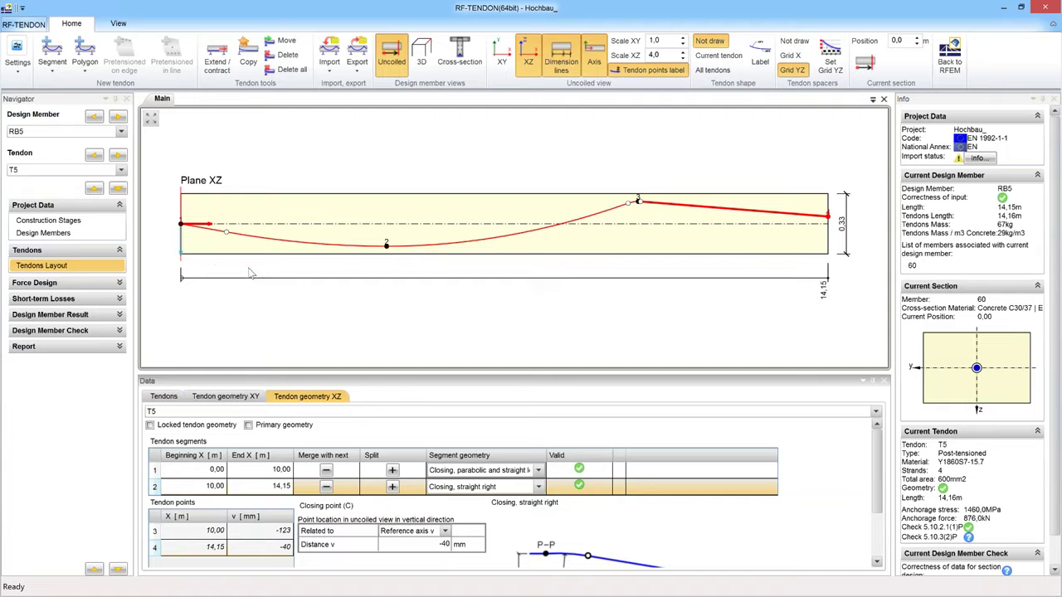
Open the equivalent load view and make RIB1 the current design member.
left_click(73, 283)
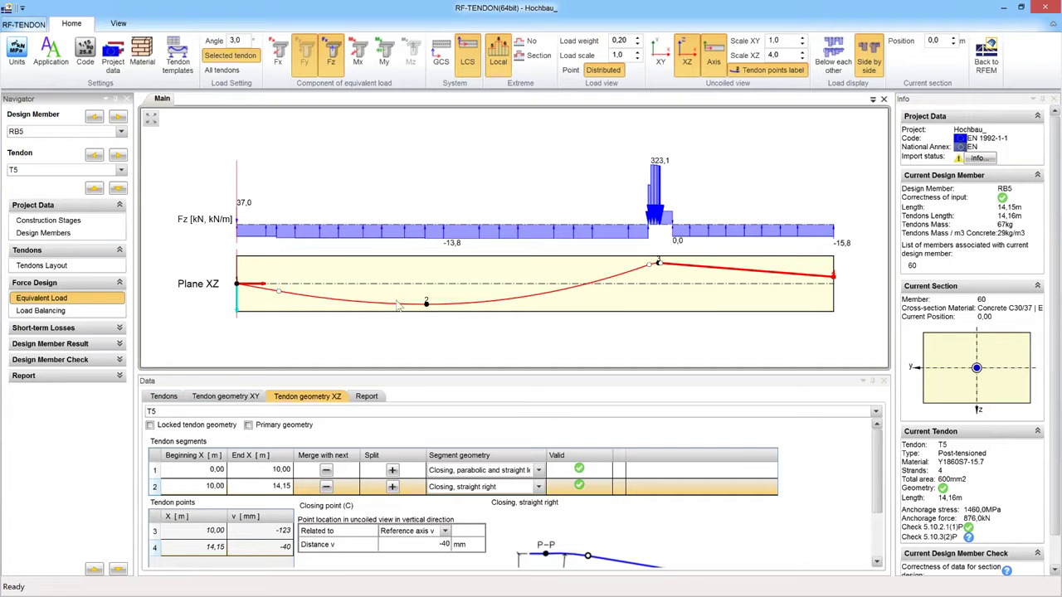
left_click(121, 131)
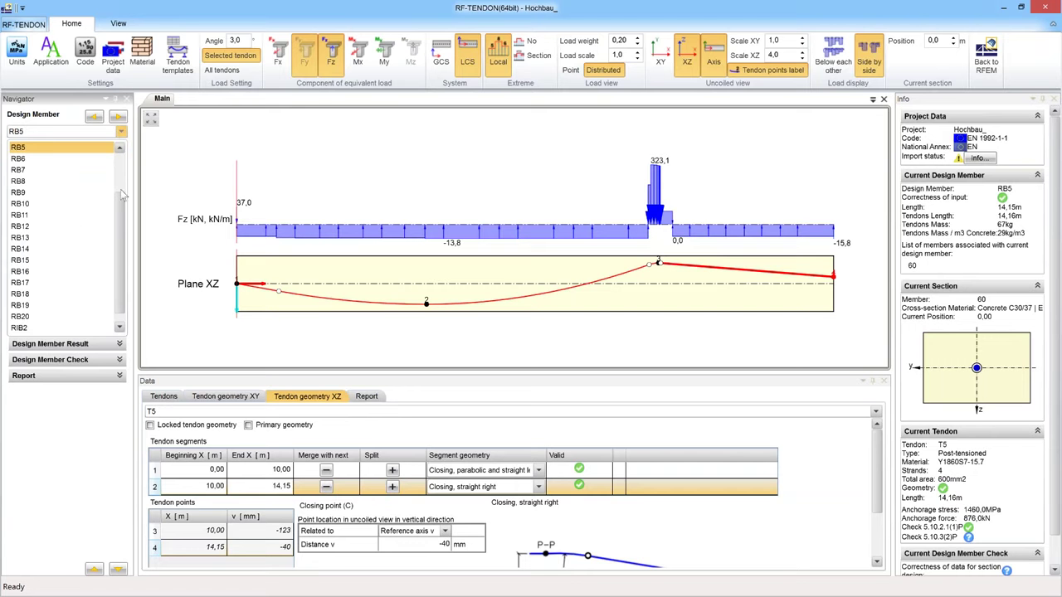
scroll(121, 195, "up", 2)
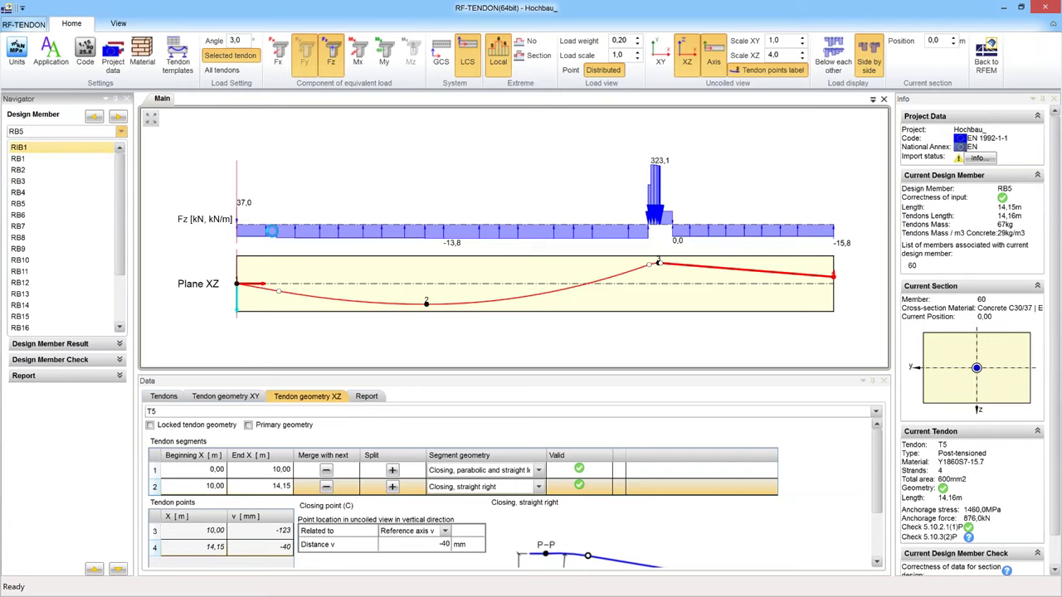
left_click(271, 230)
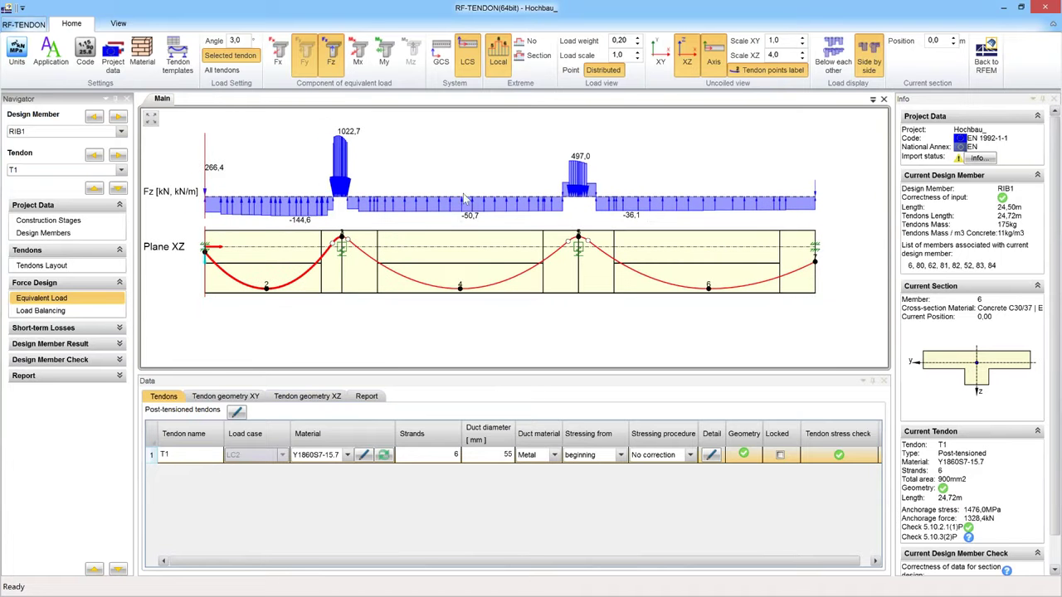
Compare the equivalent load display at a load weight of 0,00, and set the load weight to 0,15.
left_click(637, 46)
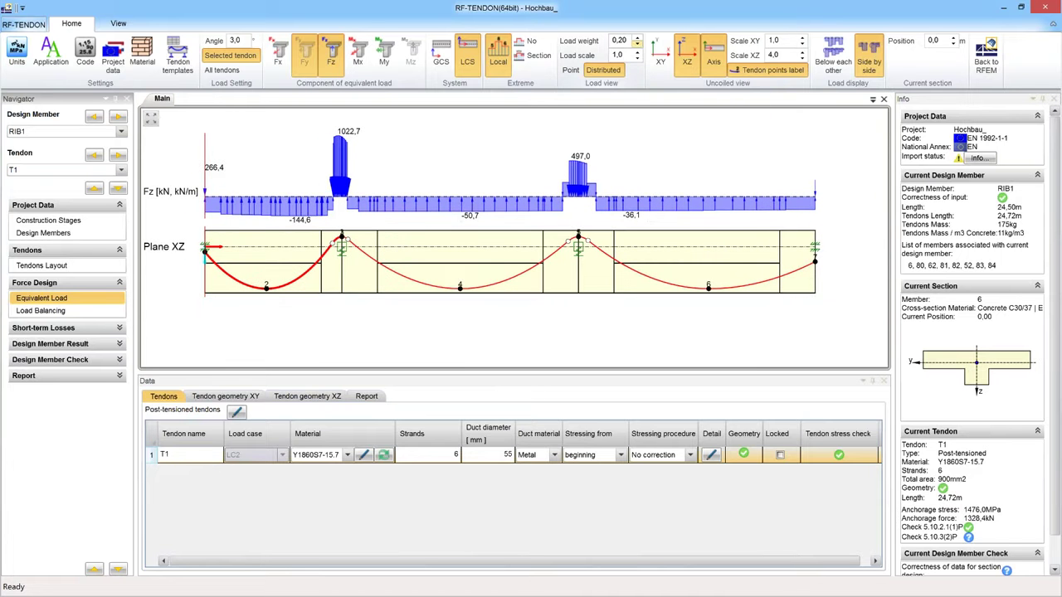
left_click(637, 47)
left_click(638, 46)
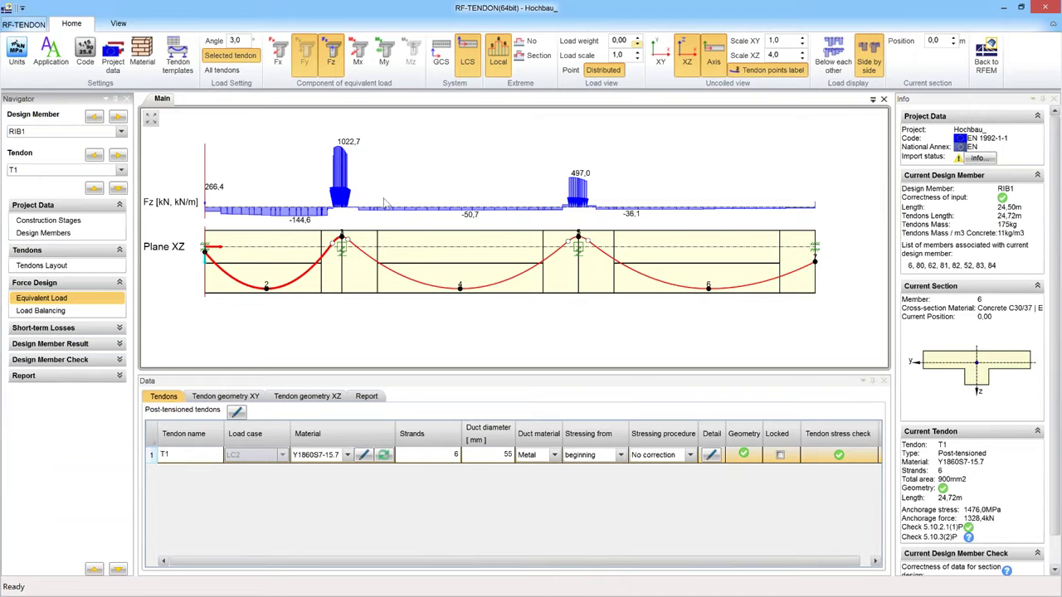
left_click(638, 39)
left_click(638, 39)
left_click(637, 39)
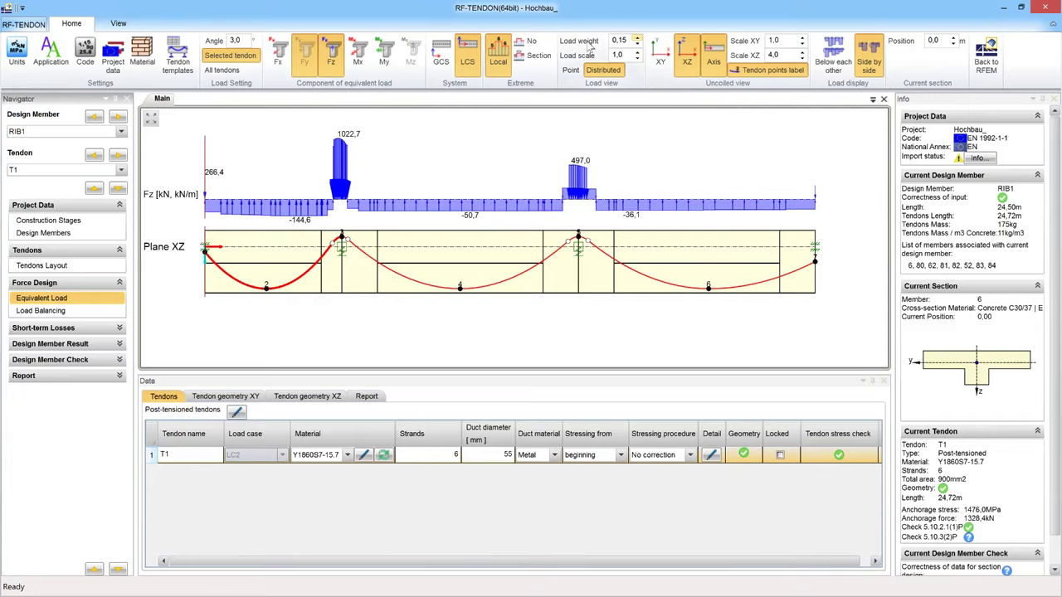
mouse_move(588, 47)
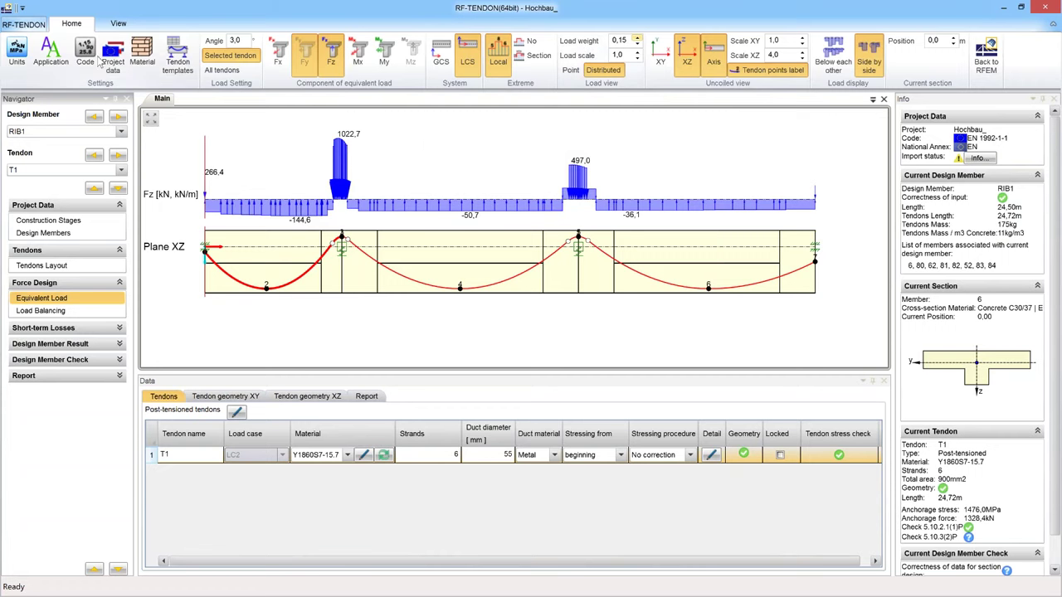
Make RB5 the current design member and show its equivalent load as point loads.
left_click(121, 134)
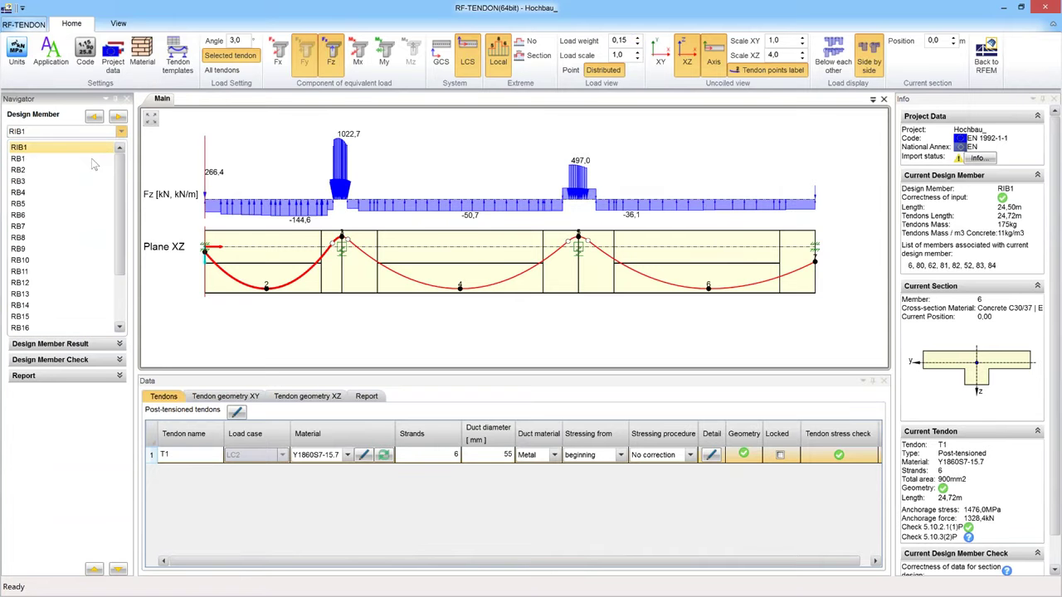
left_click(60, 204)
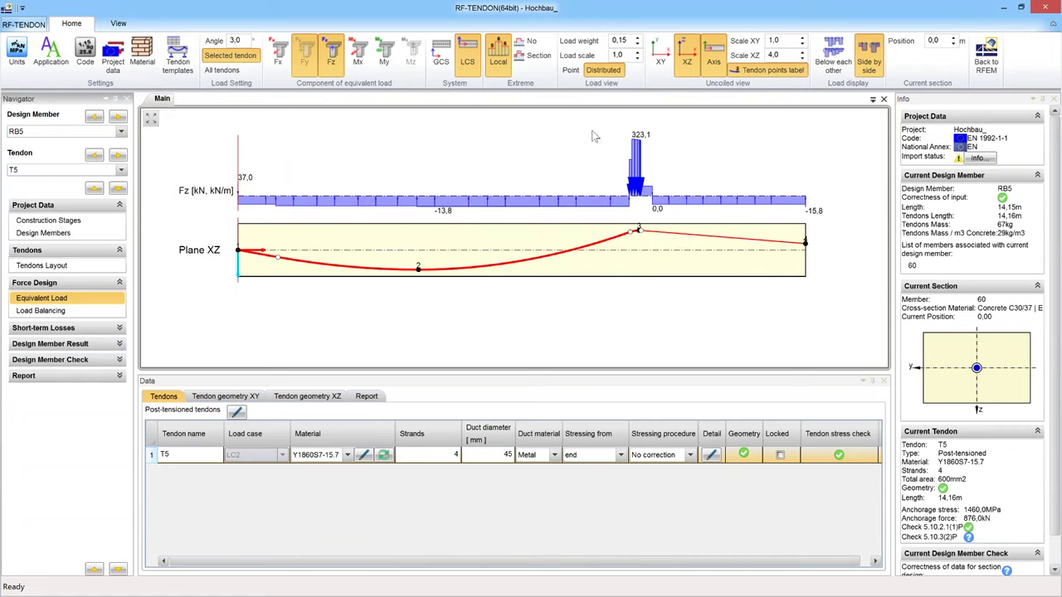
left_click(572, 73)
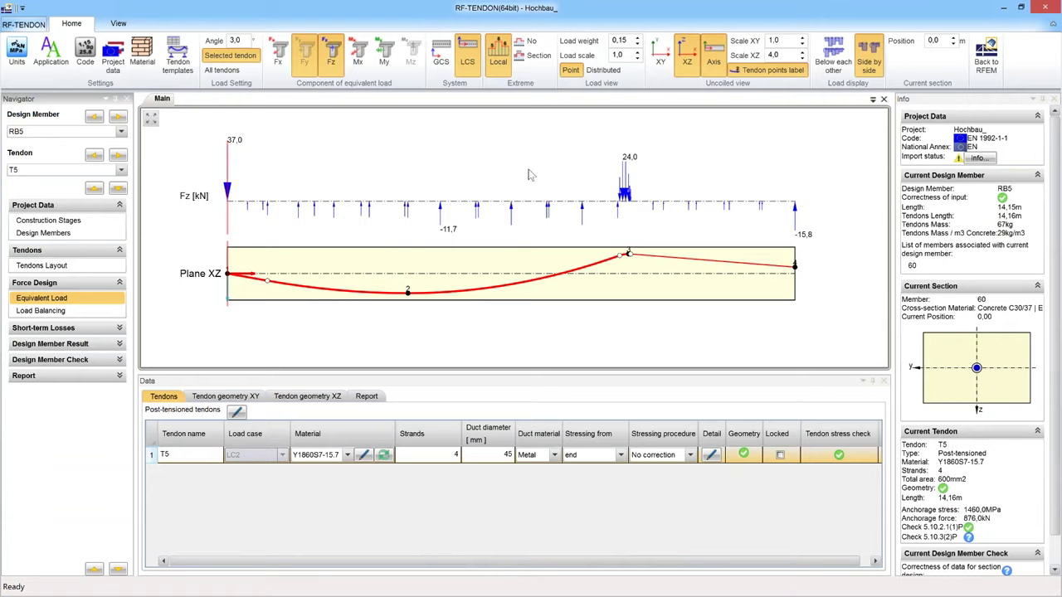
left_click(605, 71)
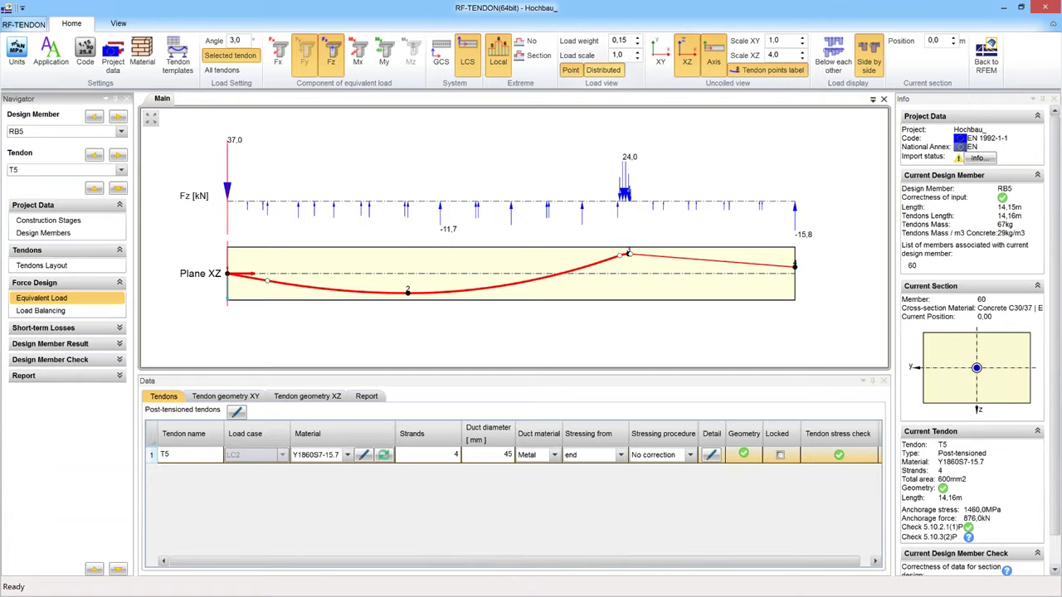
left_click(571, 69)
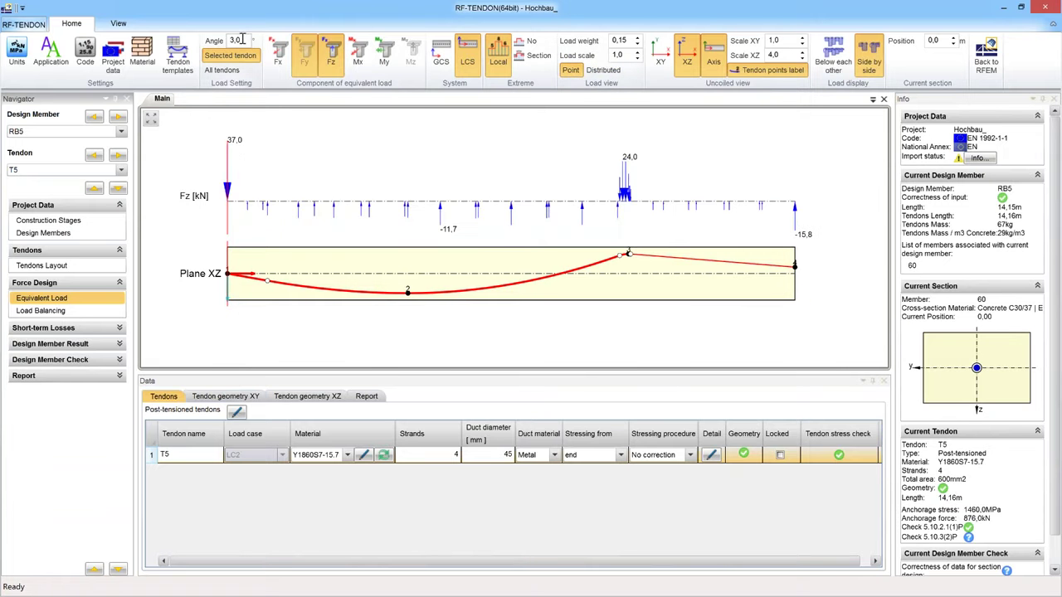
Set the equivalent load angle to 1,0° and display the load as distributed.
left_click(242, 40)
type("1")
key("Return")
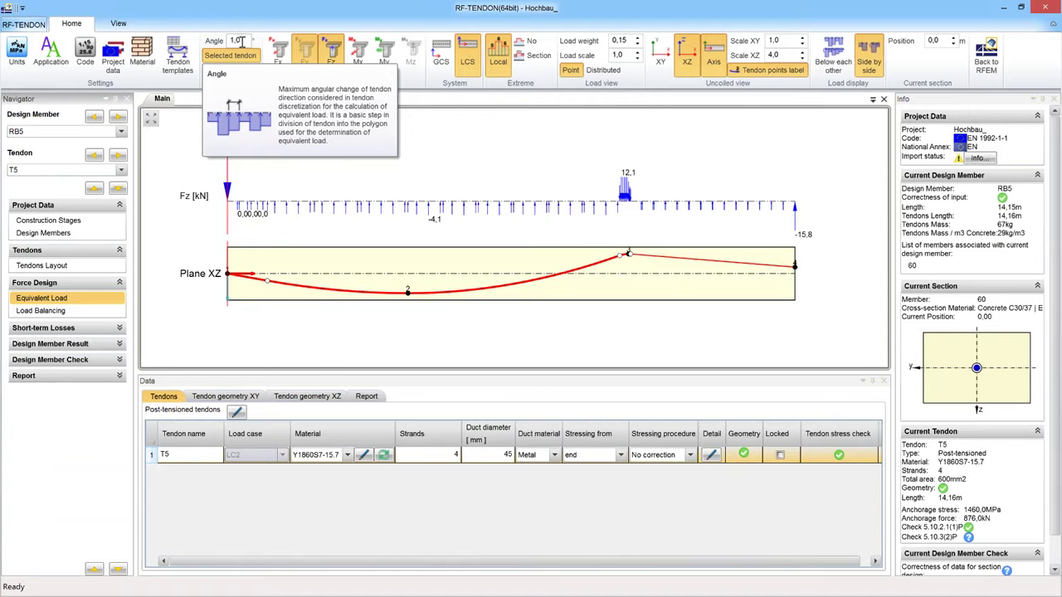
left_click(604, 70)
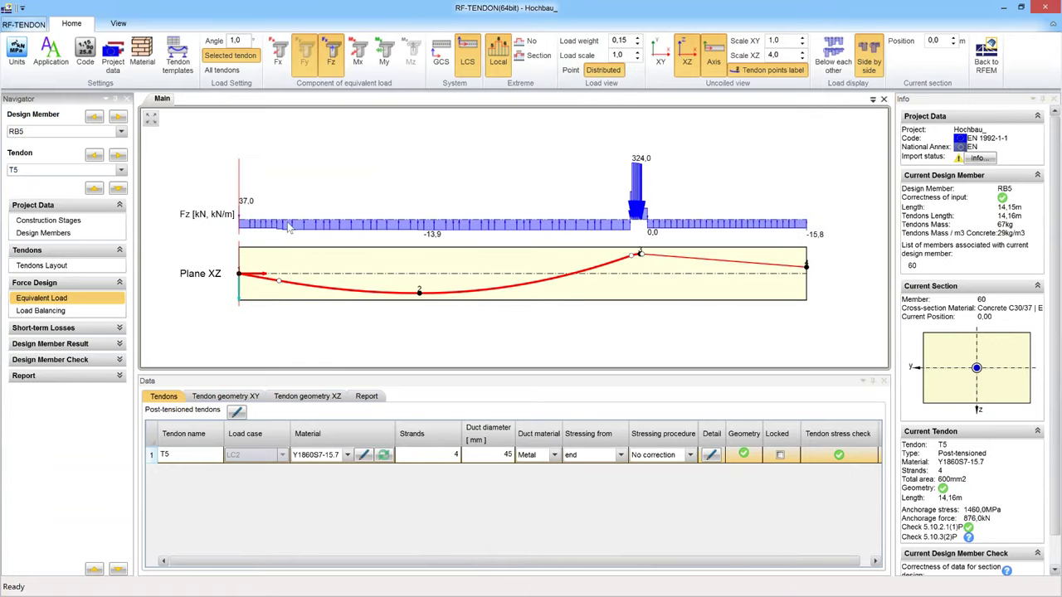
Review the load balancing of tendon T5, and open its stress and short-term losses diagram.
left_click(66, 312)
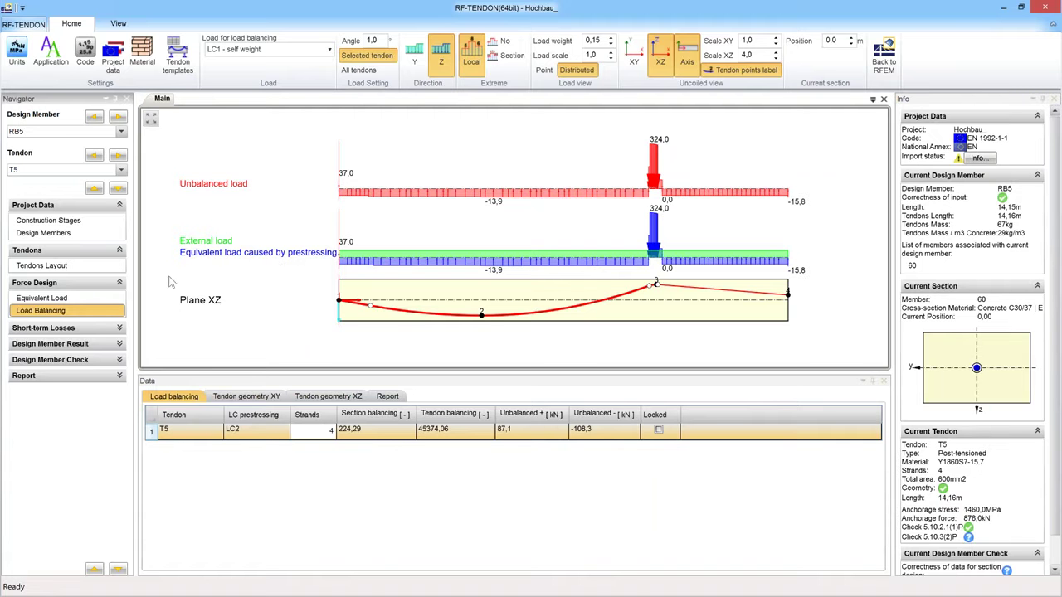
left_click(74, 329)
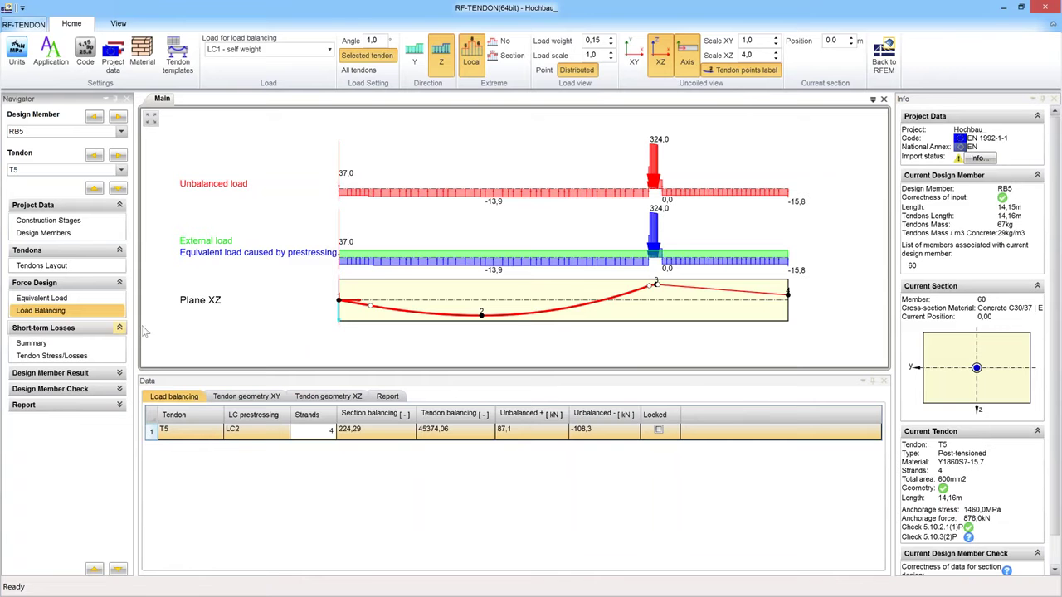
left_click(52, 356)
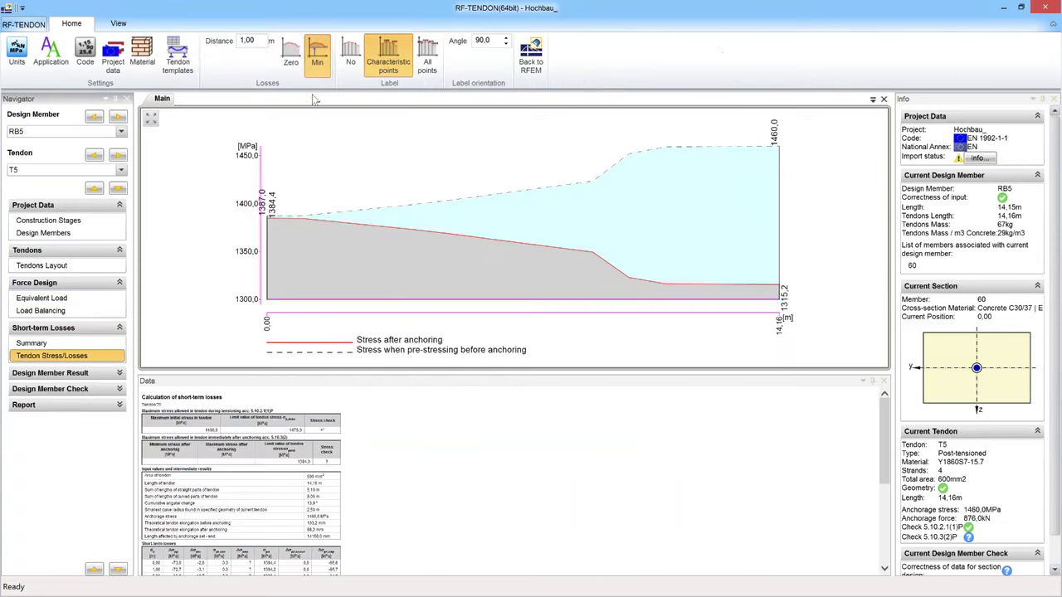
Compare tendon T5's stress diagram with zero and minimum baselines, and examine the short-term losses calculation tables.
left_click(293, 66)
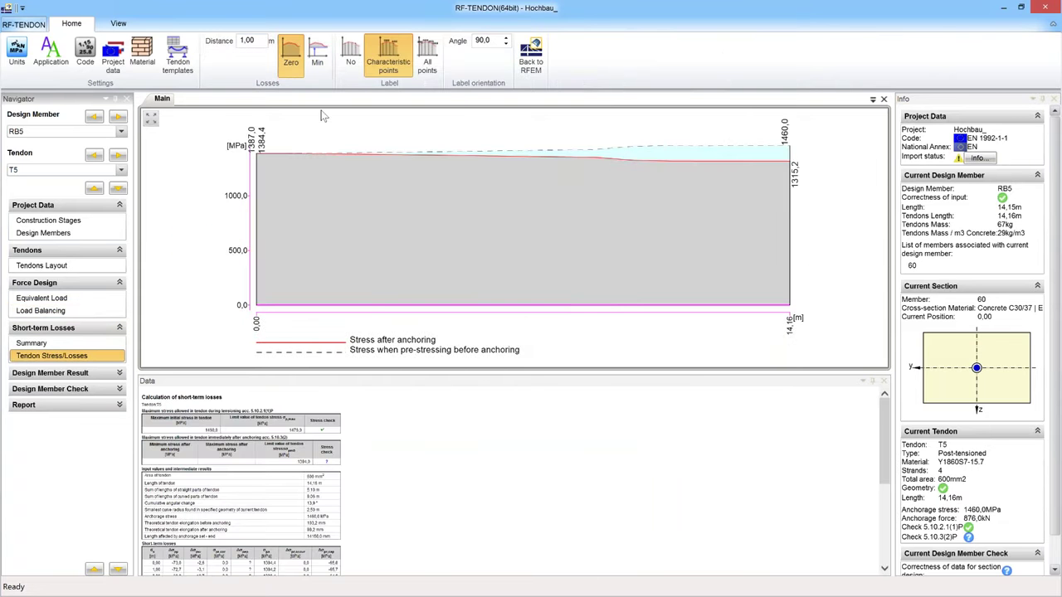
left_click(320, 56)
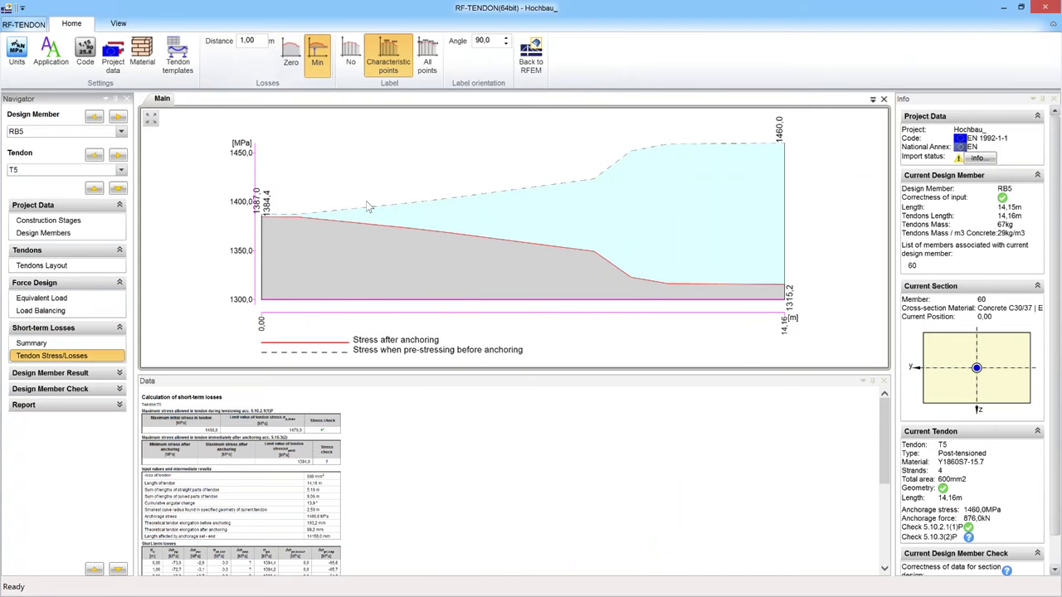
left_click(404, 443)
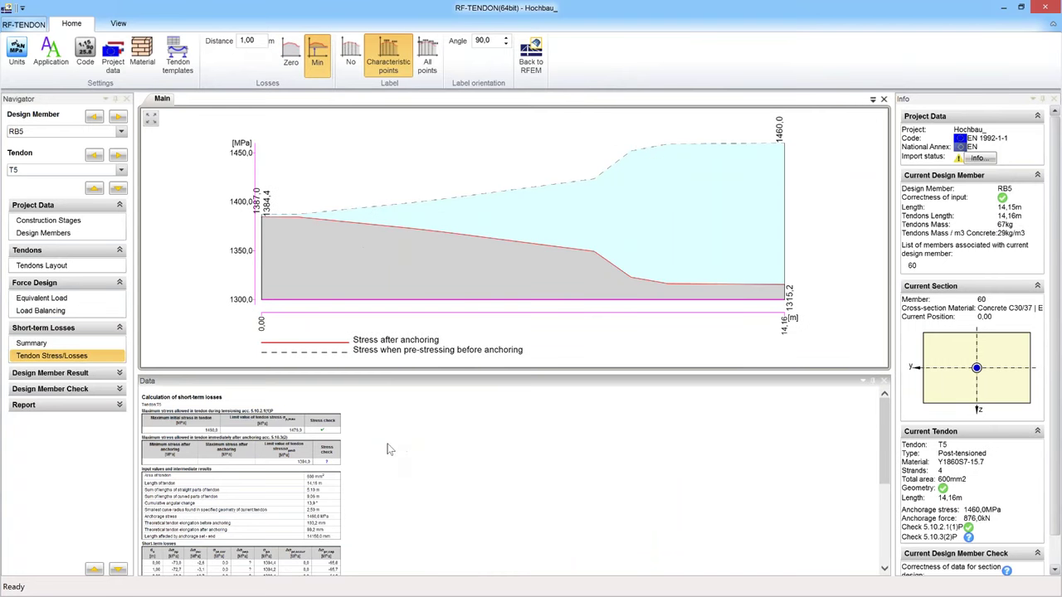
scroll(386, 442, "up", 3, "ctrl")
scroll(458, 434, "up", 3, "ctrl")
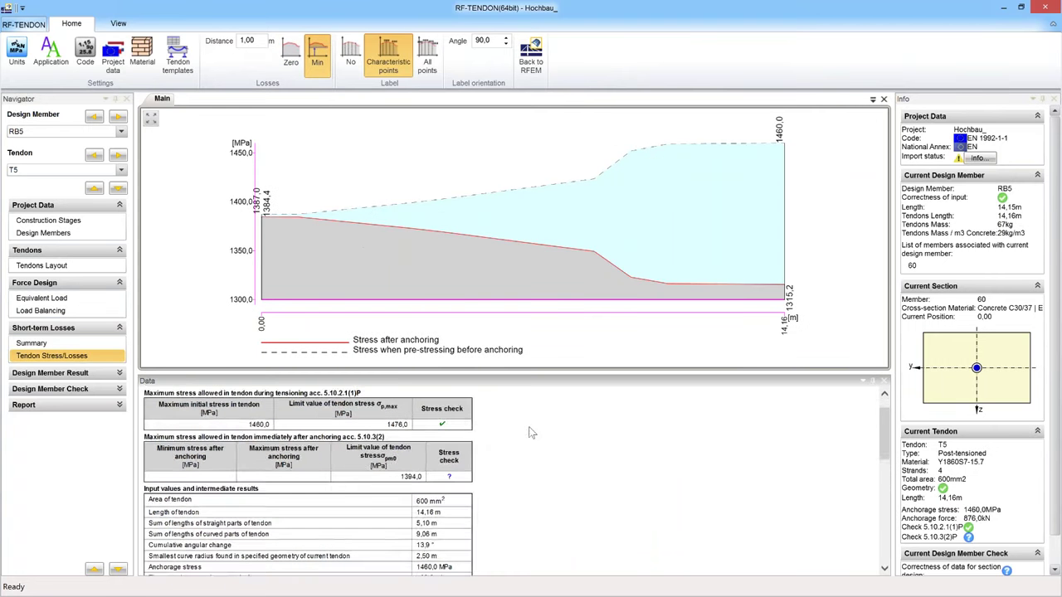
scroll(543, 440, "up", 2)
scroll(543, 436, "down", 5)
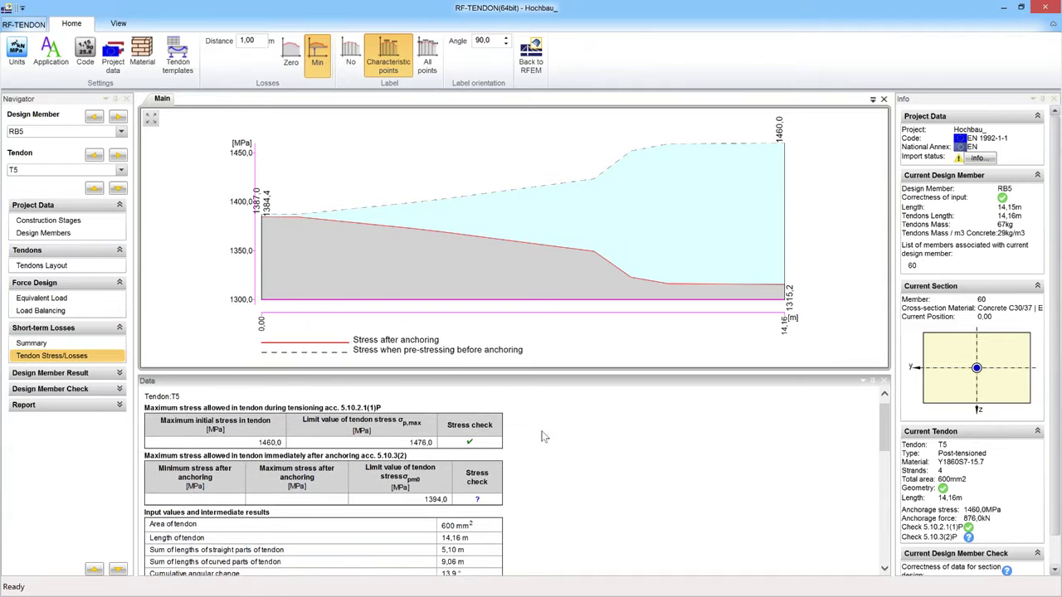
scroll(543, 436, "down", 5)
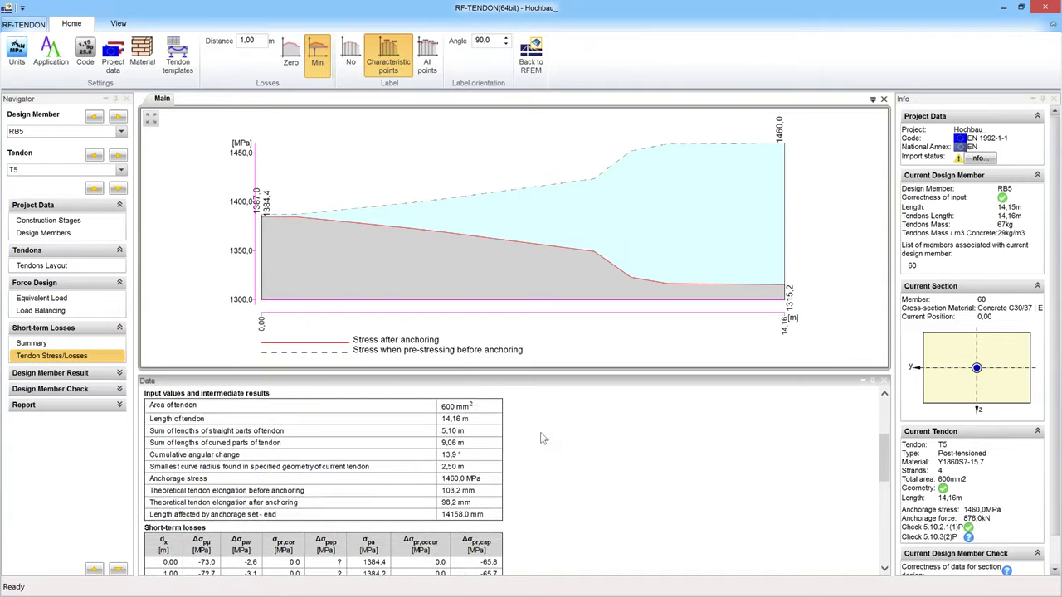
scroll(541, 440, "down", 1)
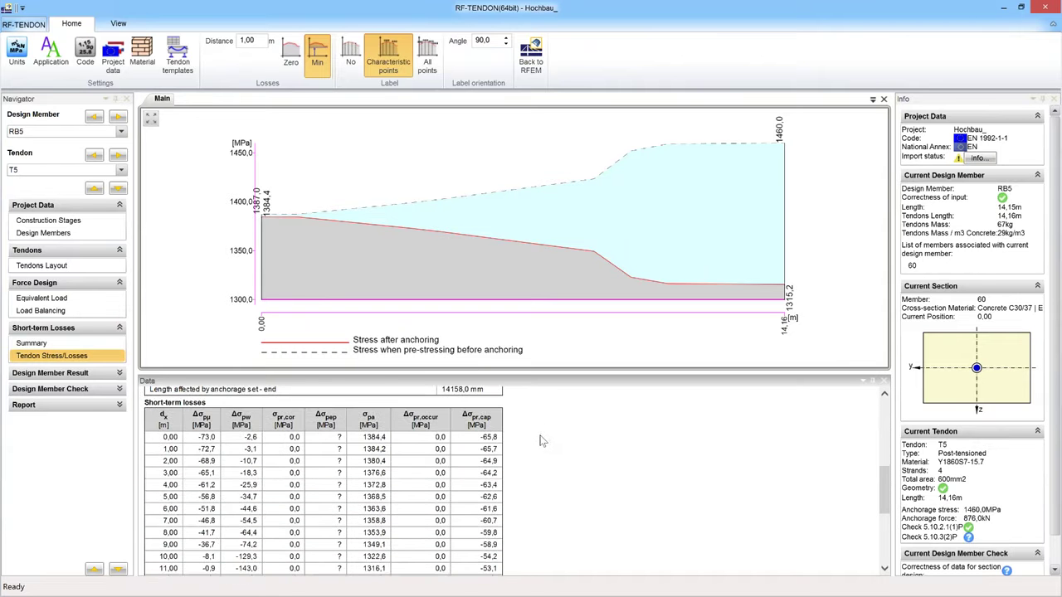
scroll(541, 439, "down", 3)
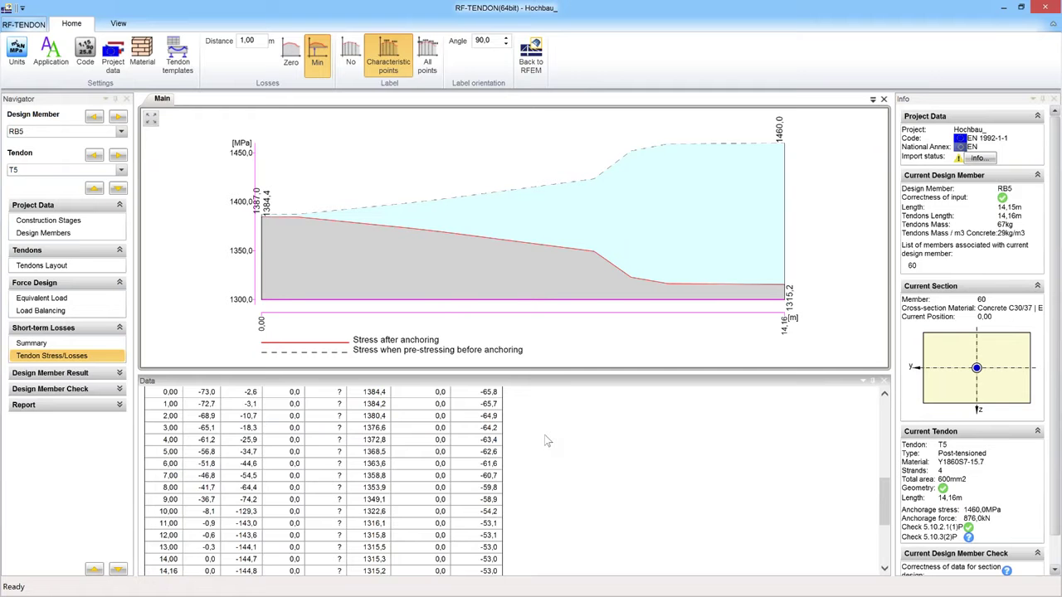
scroll(545, 436, "down", 3)
scroll(541, 432, "up", 6)
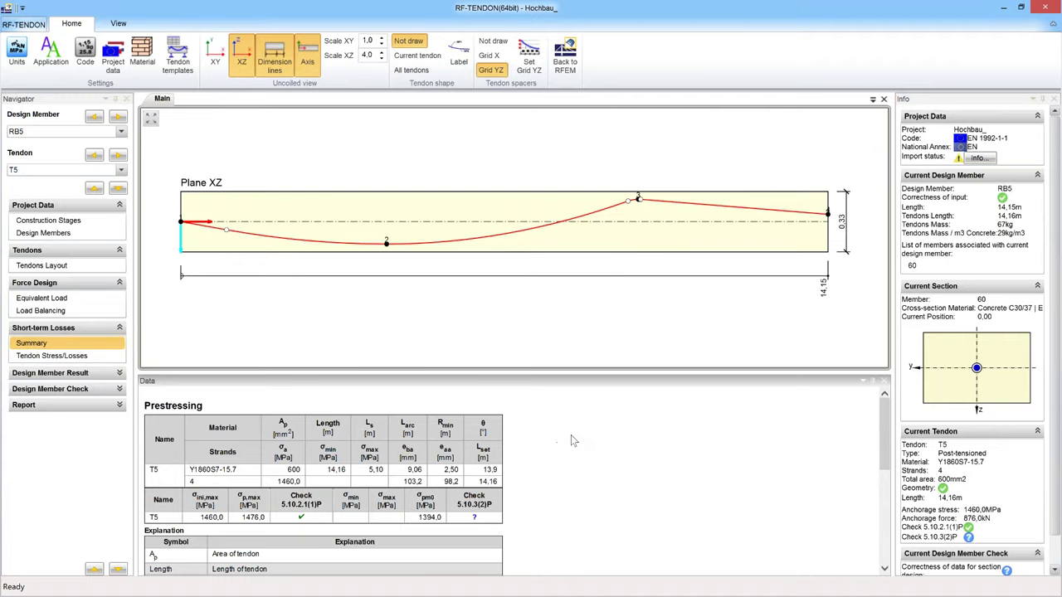
Examine the short-term losses summary of tendon T5, including the prestressing table and its symbol explanations.
scroll(570, 440, "down", 1)
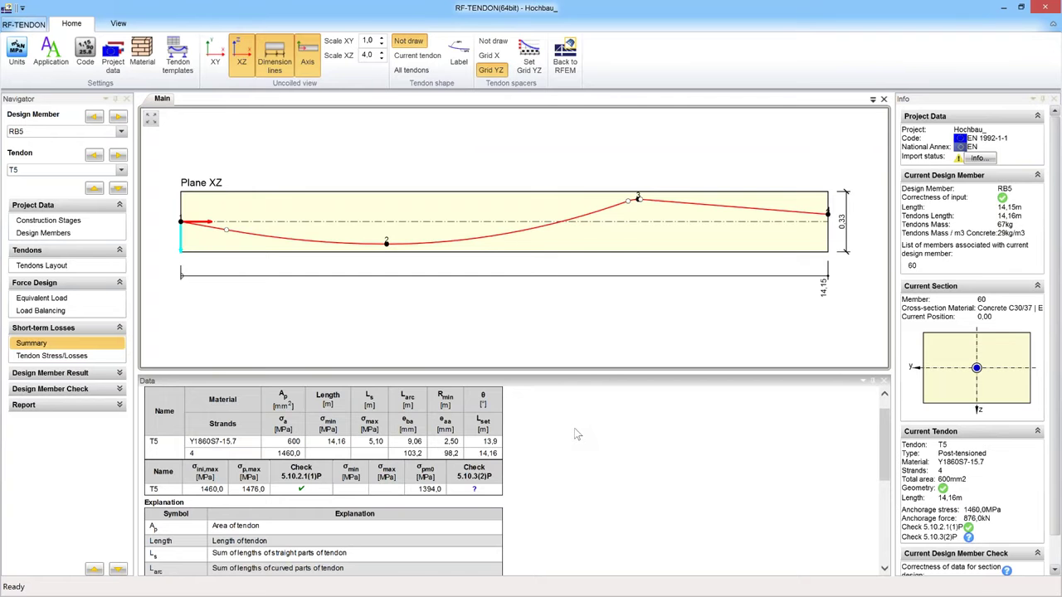
scroll(576, 434, "down", 3)
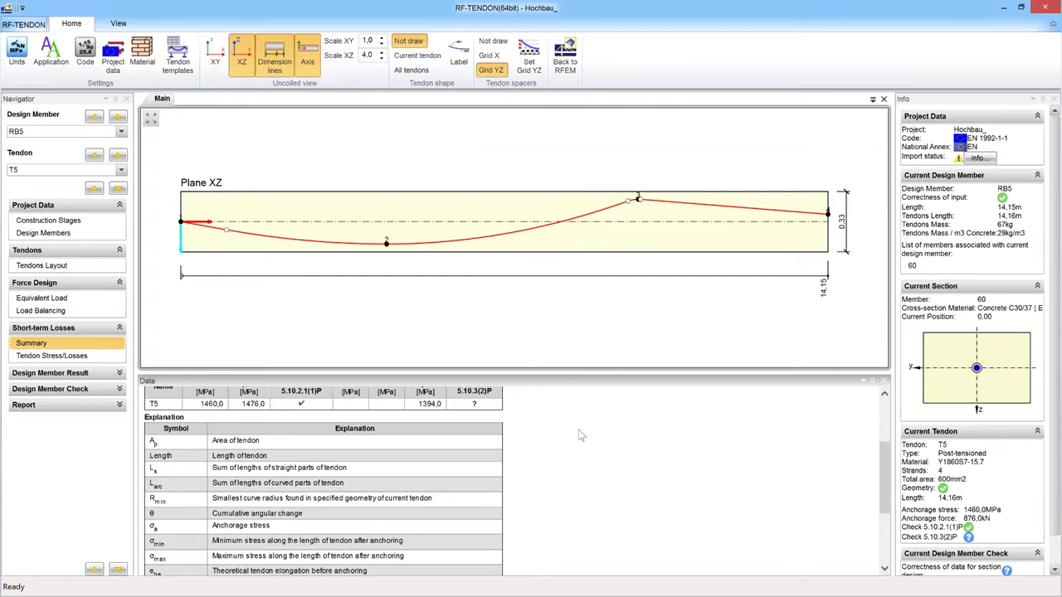
scroll(581, 435, "down", 1)
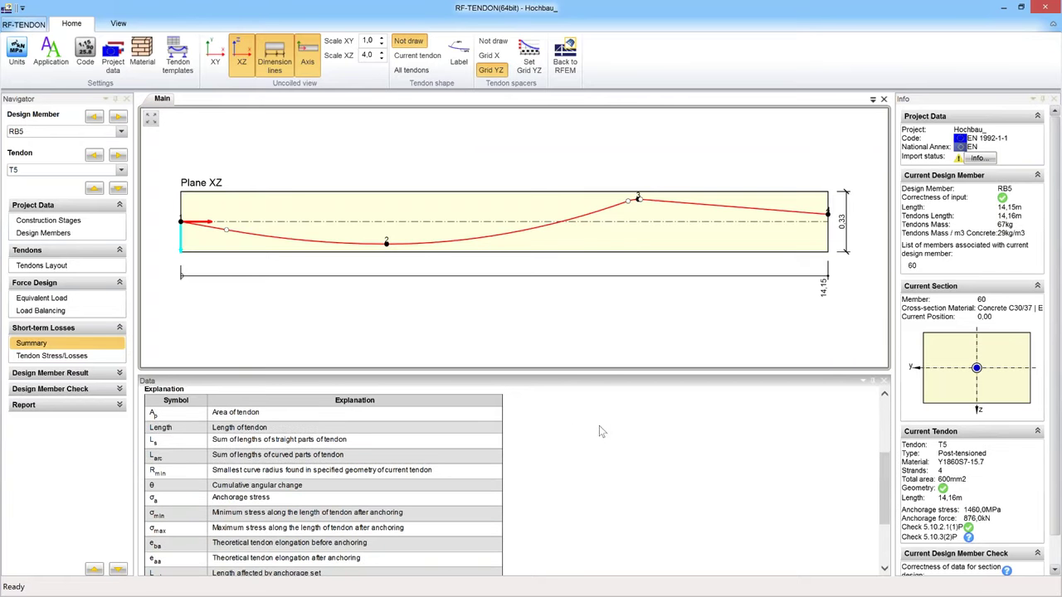
scroll(600, 427, "down", 1)
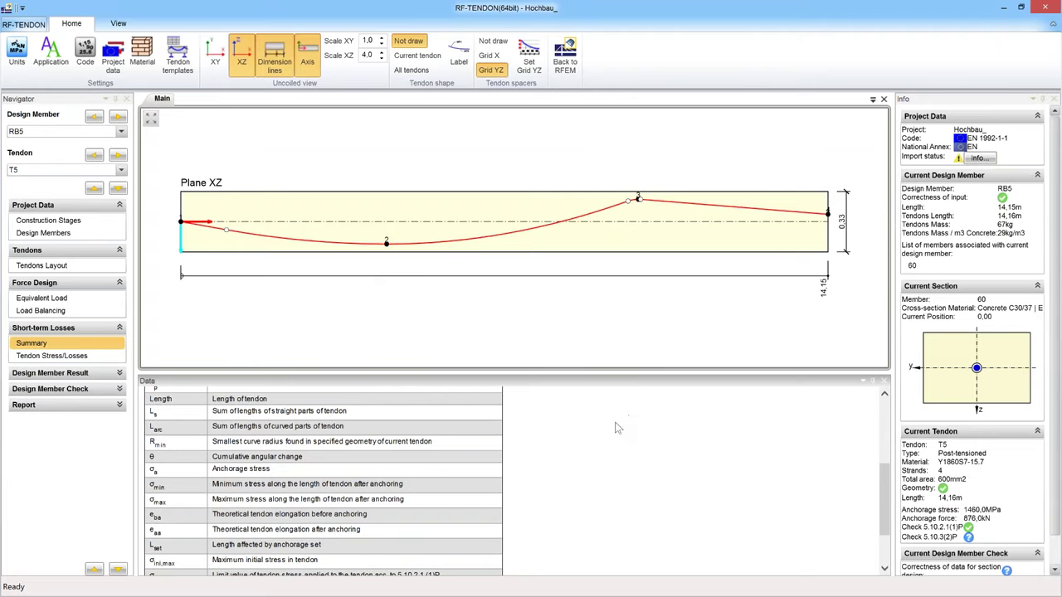
scroll(618, 428, "down", 1)
scroll(622, 440, "up", 1)
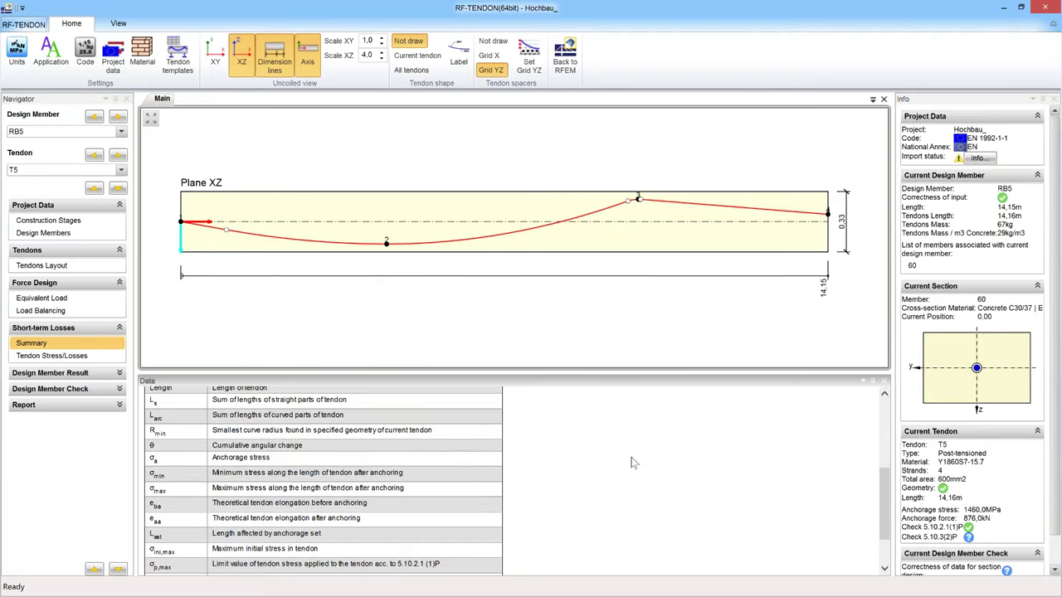
scroll(632, 462, "up", 5)
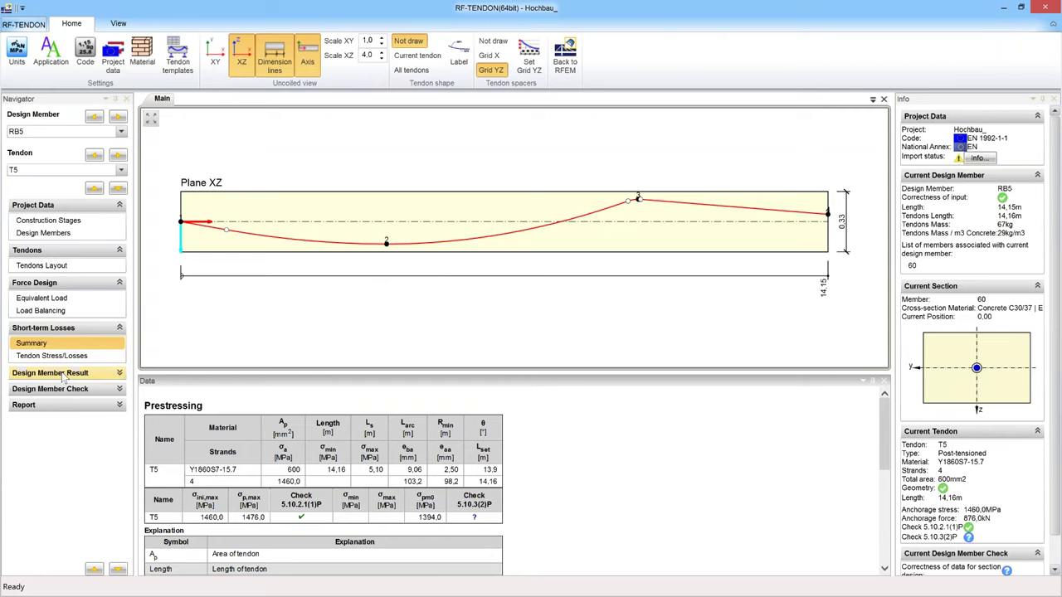
Check the internal forces result of RB5 and the construction stages of its design member check.
left_click(64, 376)
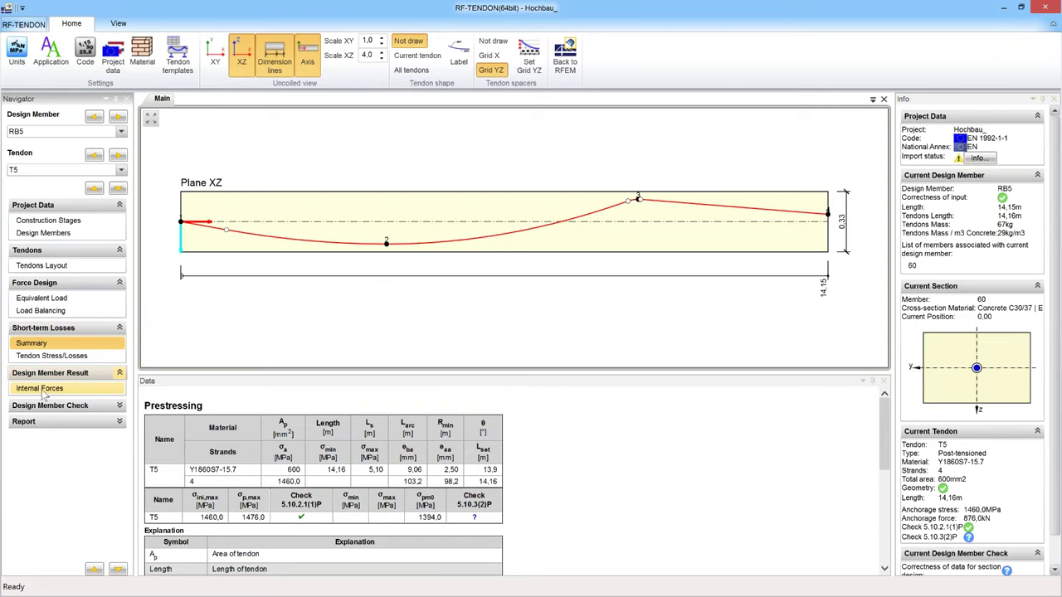
left_click(118, 390)
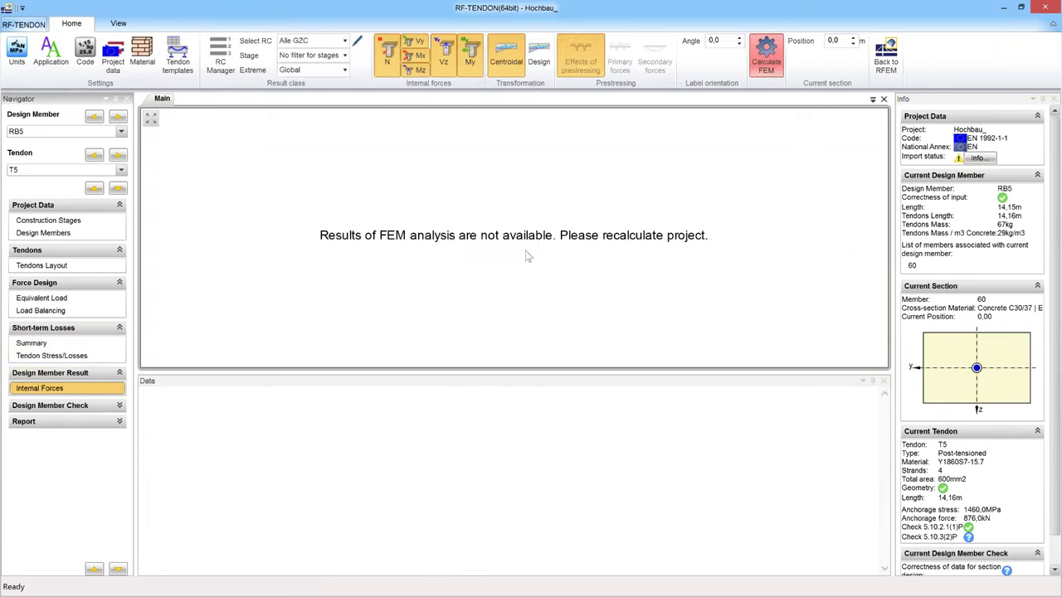
left_click(69, 406)
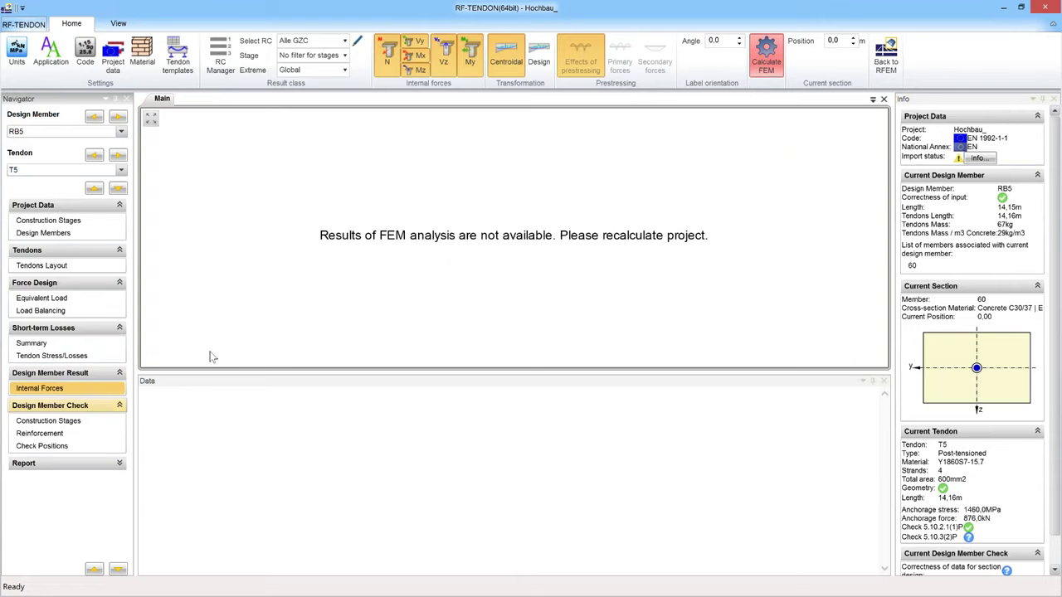
left_click(61, 422)
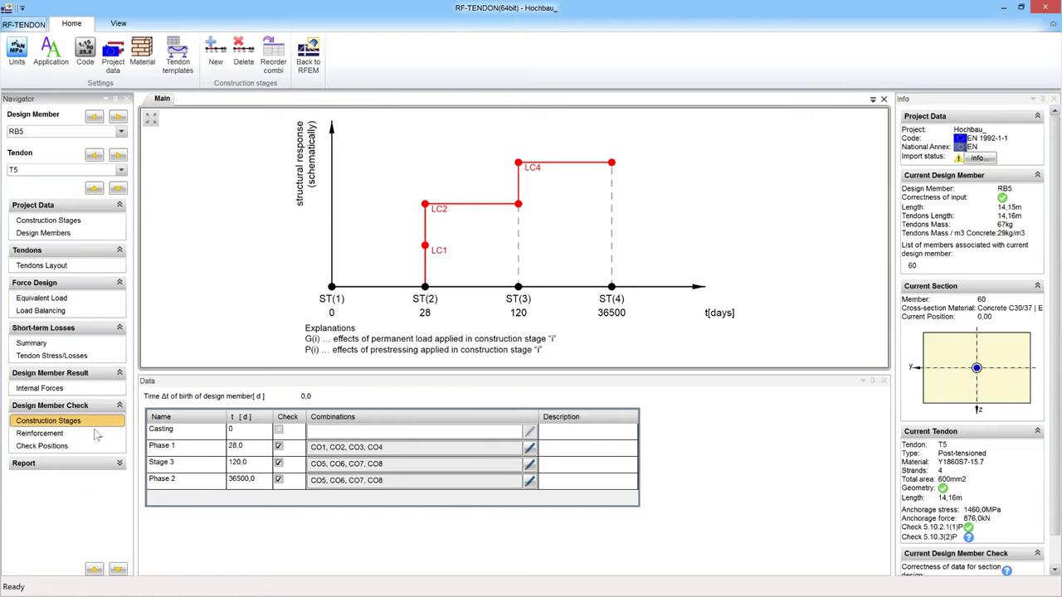
Open the reinforcement zones of RB5 and inspect the reinforced cross-section A-A.
left_click(41, 434)
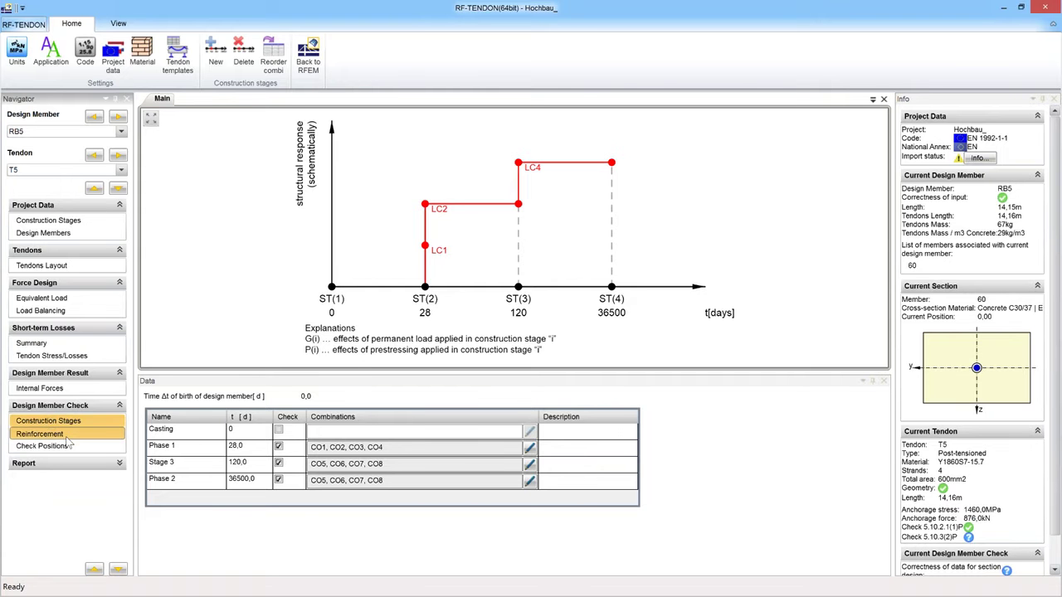
left_click(73, 436)
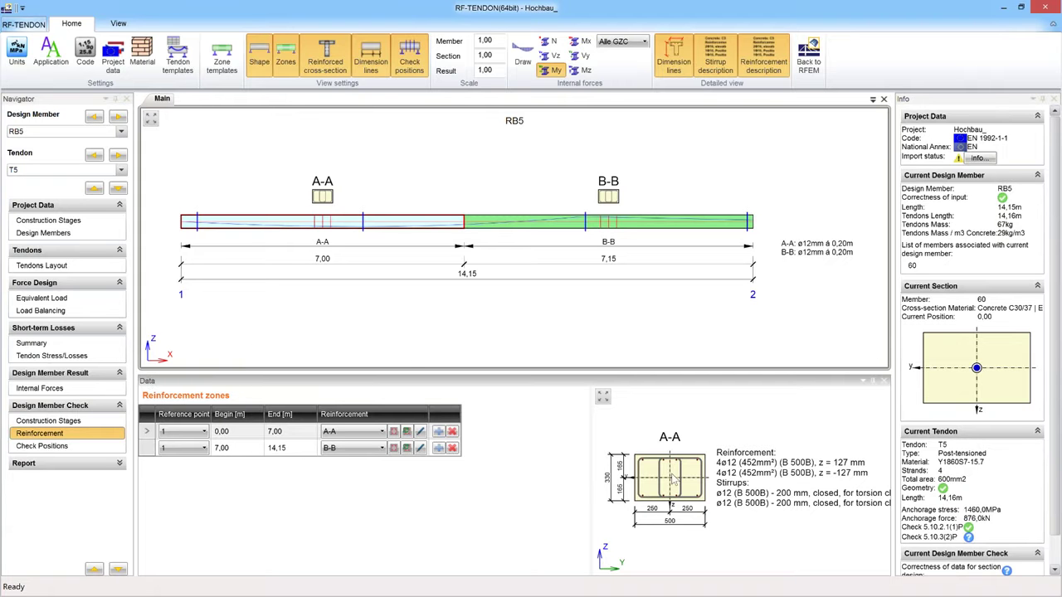
left_click(672, 475)
Show RB5's tendon layout in cross-section and step the section position along the member to 14,15 m.
left_click(58, 267)
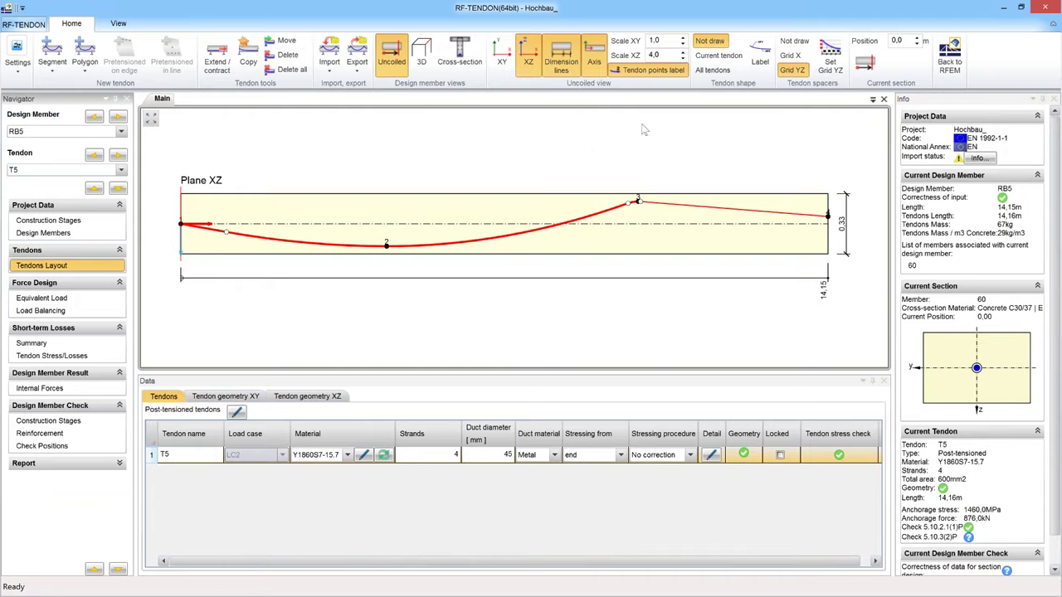
left_click(457, 55)
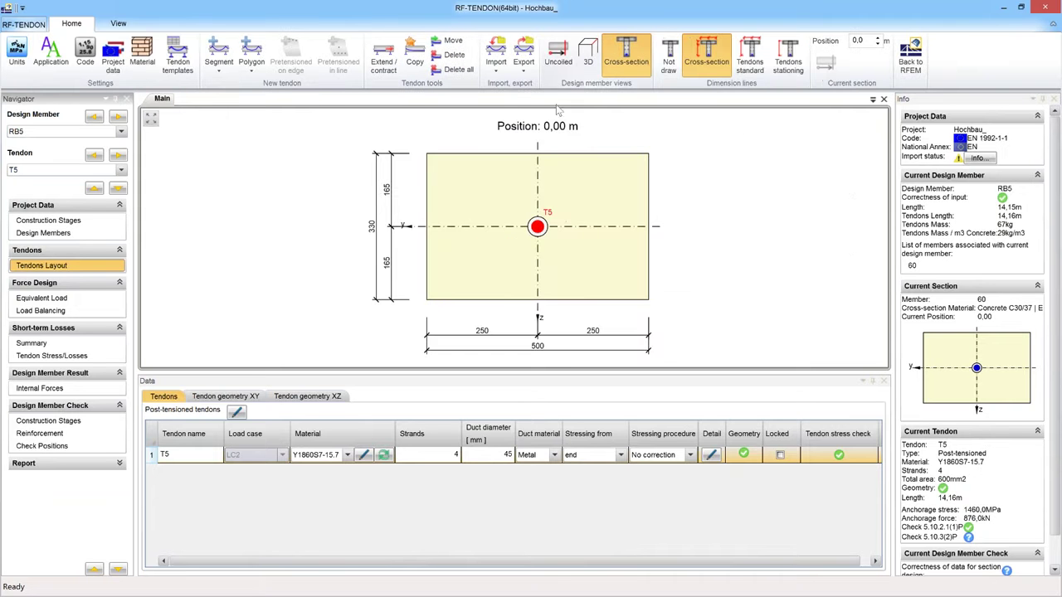
scroll(883, 44, "up", 6)
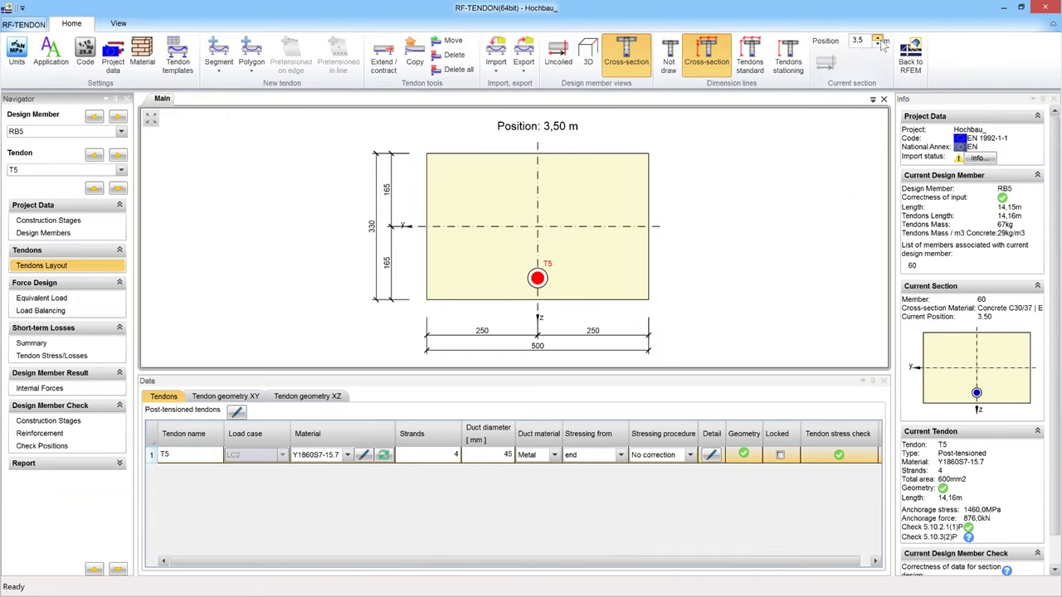
scroll(883, 44, "up", 8)
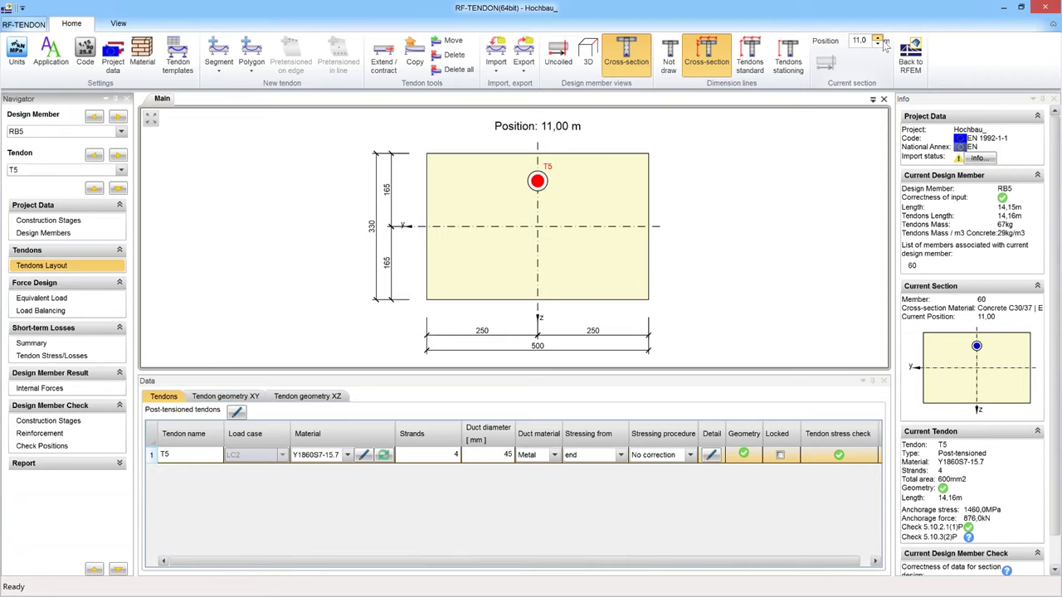
scroll(883, 44, "up", 1)
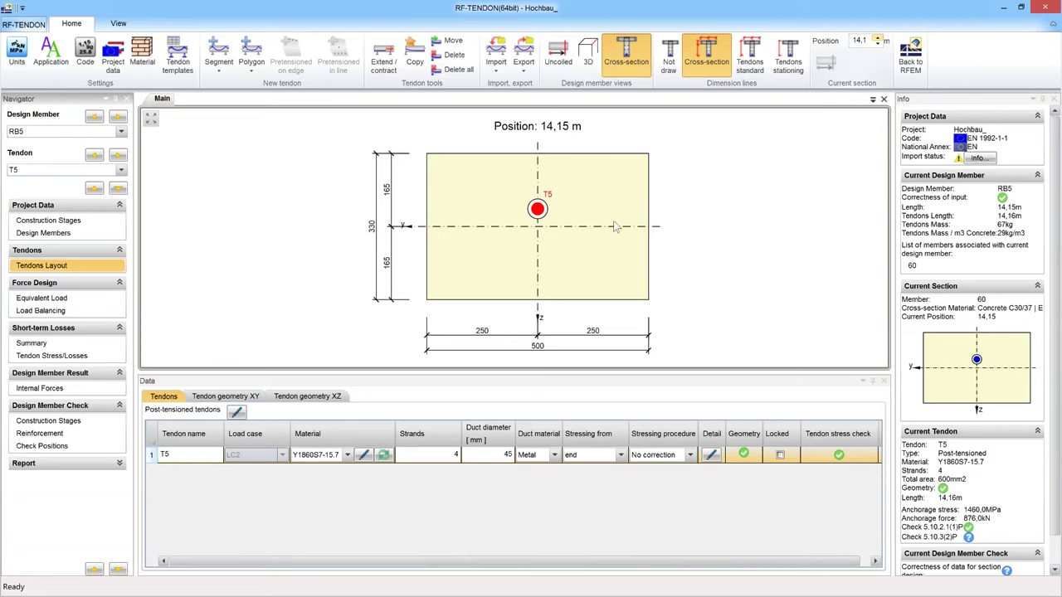
Step through RIB1's tendon cross-sections up to position 17,0 m, and switch to the uncoiled view.
left_click(121, 133)
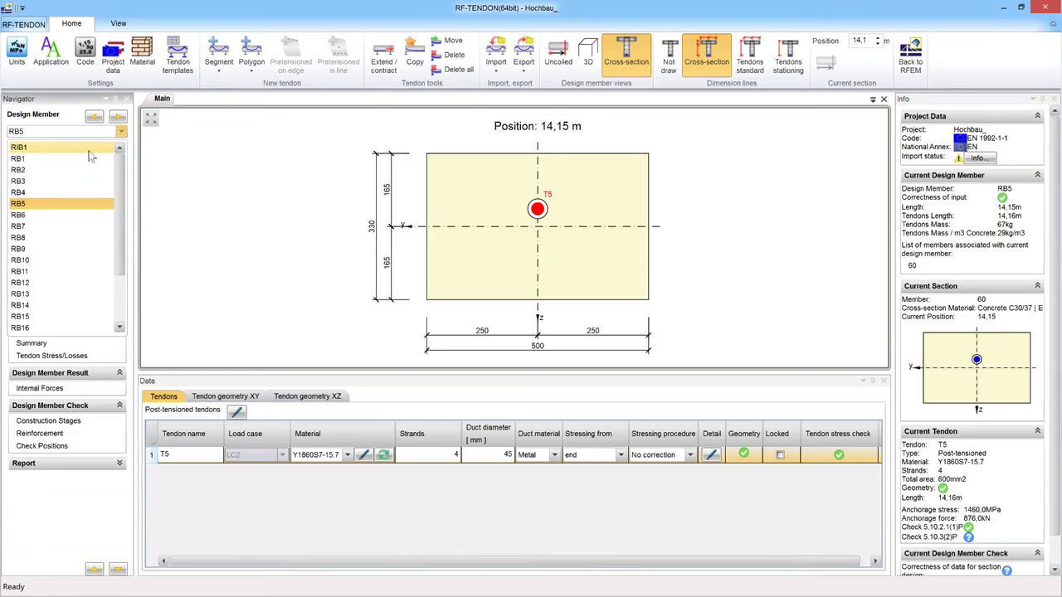
left_click(89, 148)
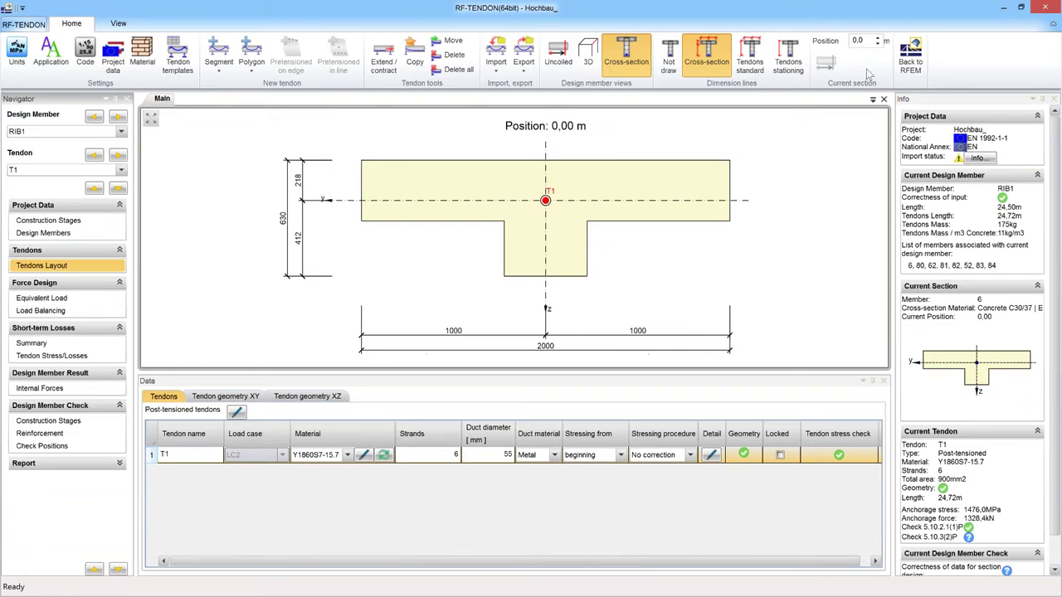
left_click(879, 41)
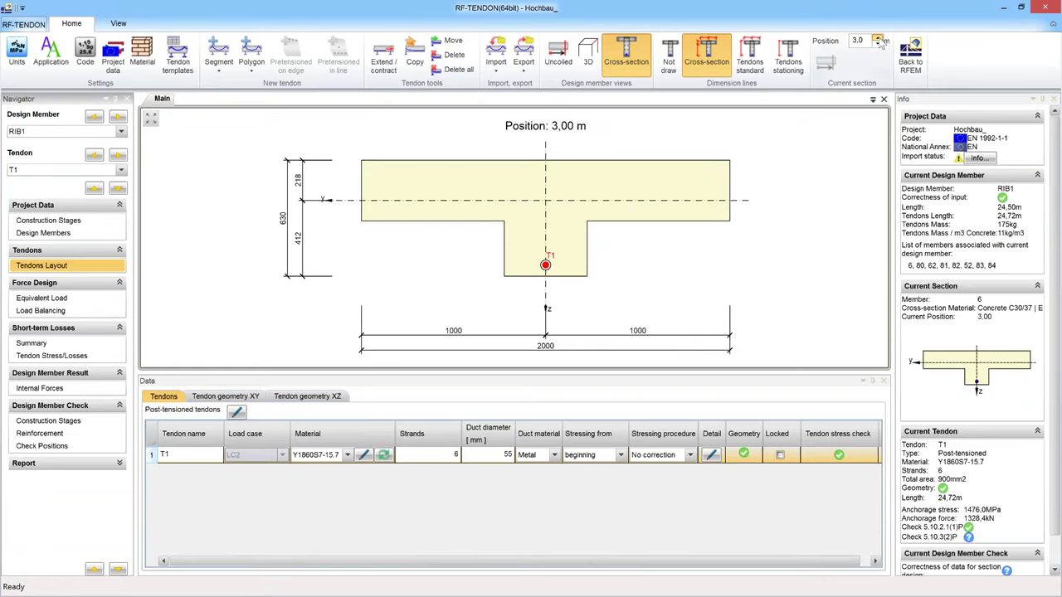
left_click(879, 41)
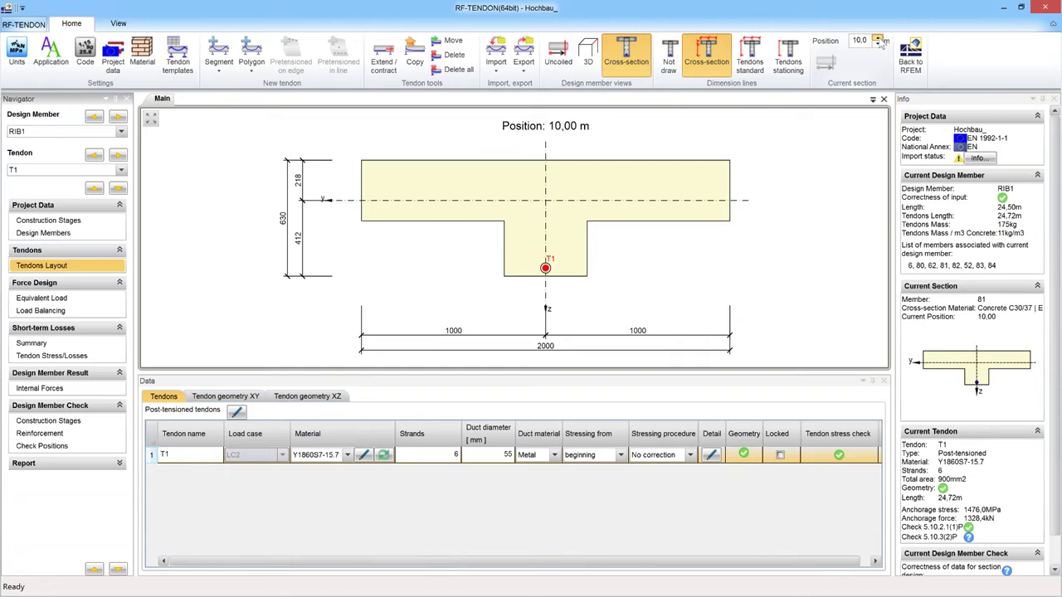
left_click(879, 42)
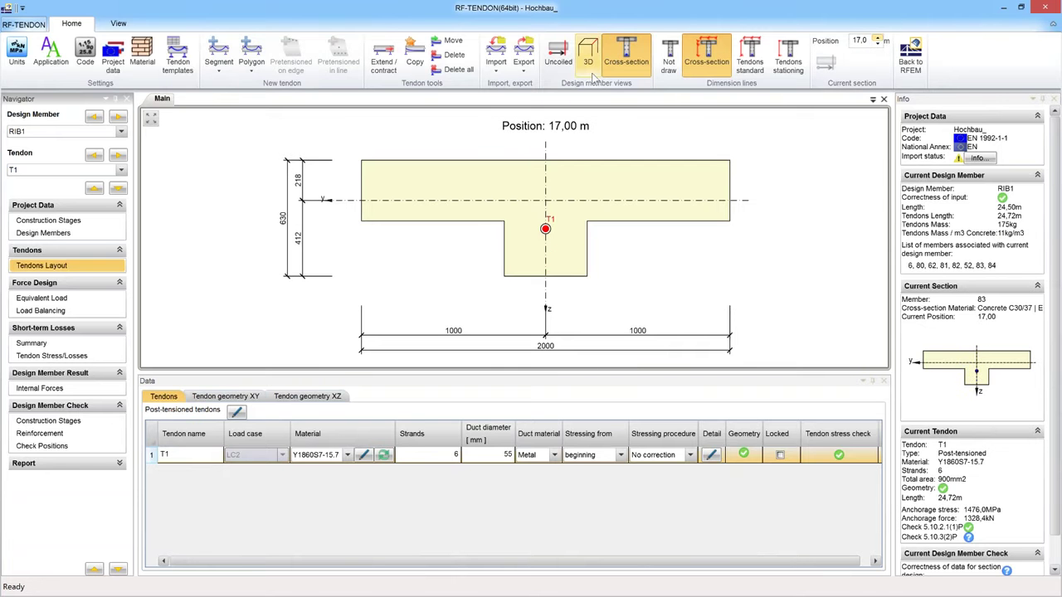
left_click(557, 56)
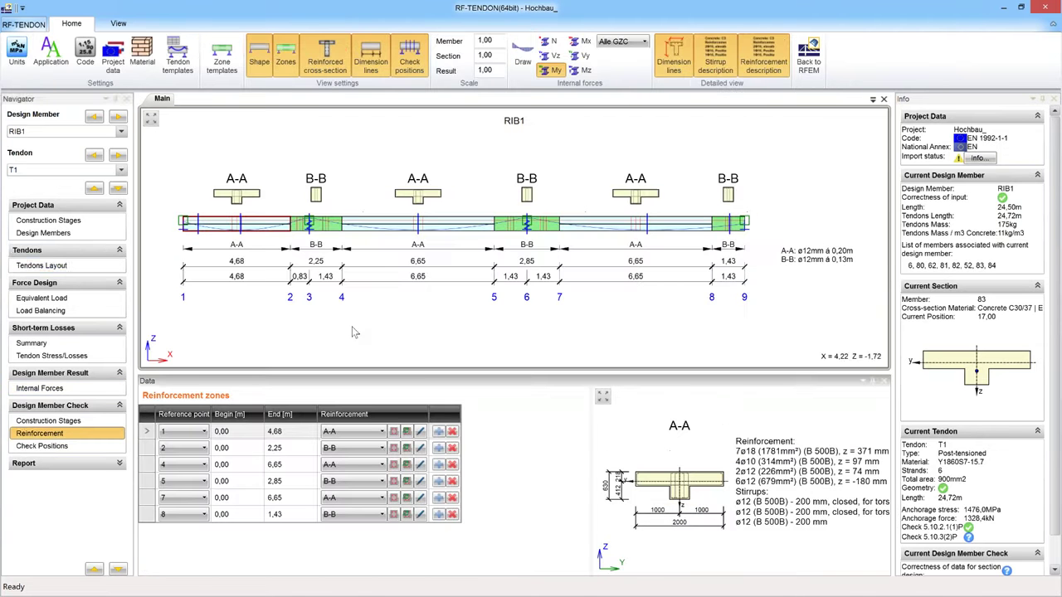
Make RB5 the current design member again and run the FEM calculation from its check positions.
left_click(121, 133)
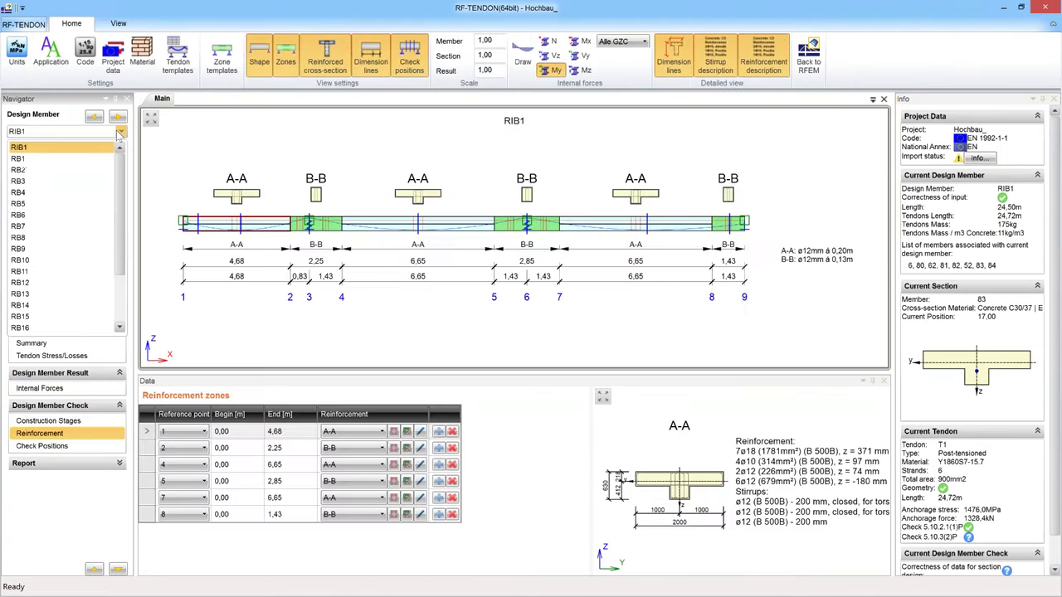
left_click(37, 205)
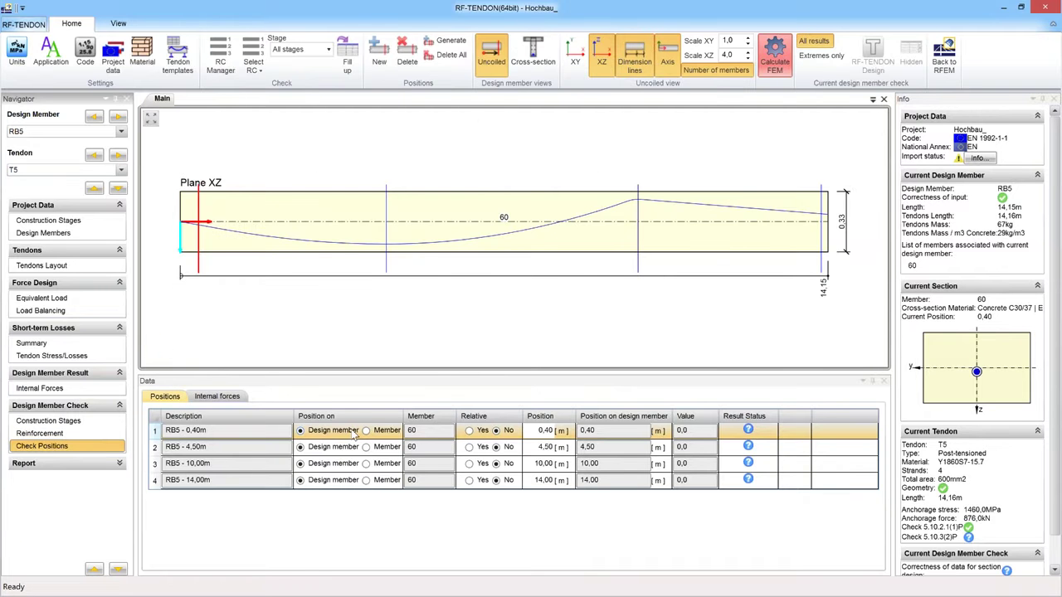
left_click(776, 52)
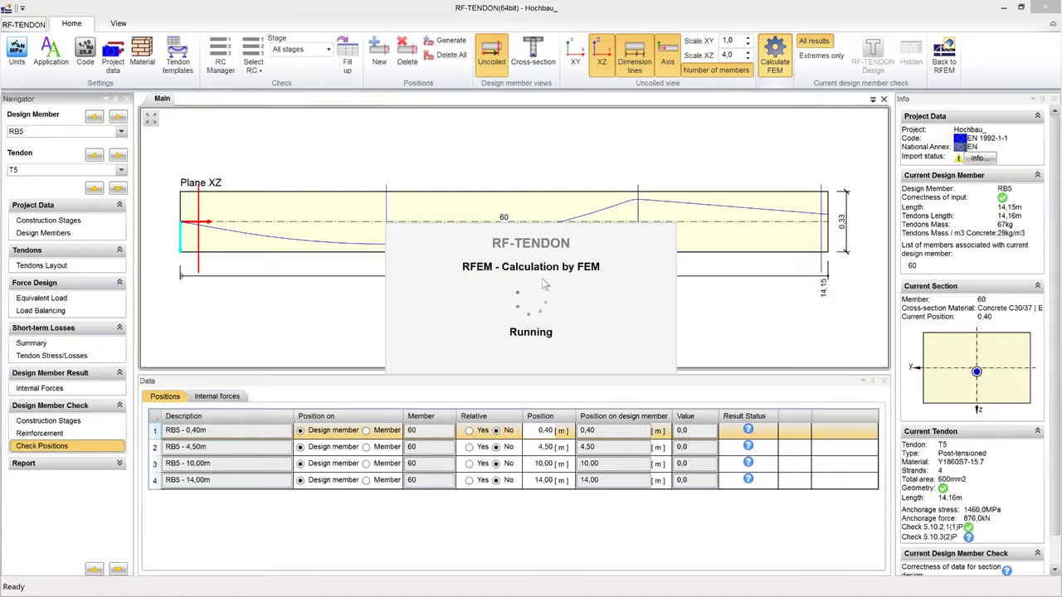
Switch to the "Modelling in RFEM" slide during the calculation, return to RF-TENDON and close the FEM Calculation dialog.
key("alt+Tab")
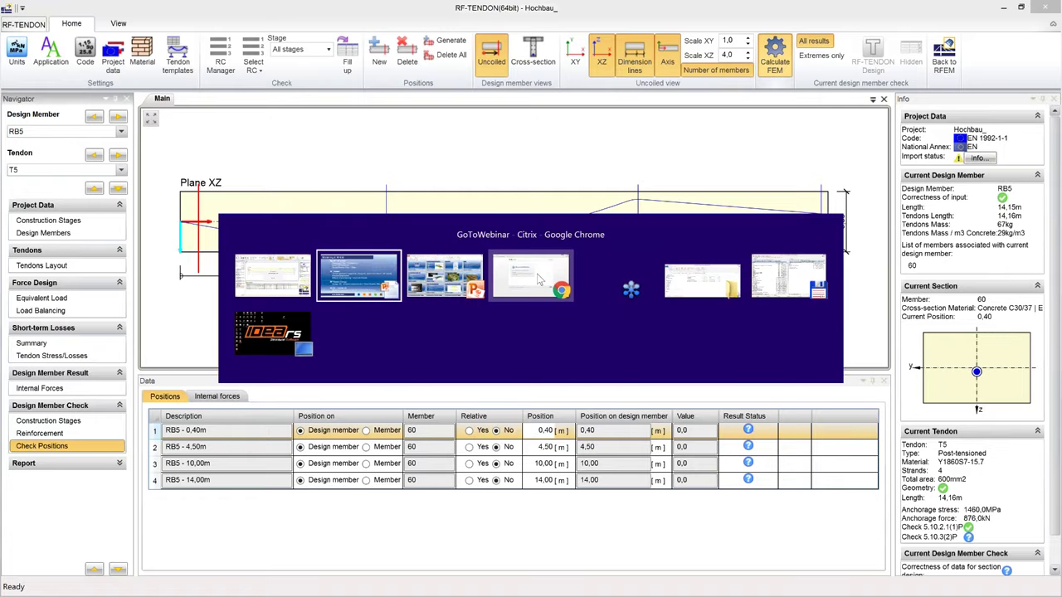
mouse_move(537, 279)
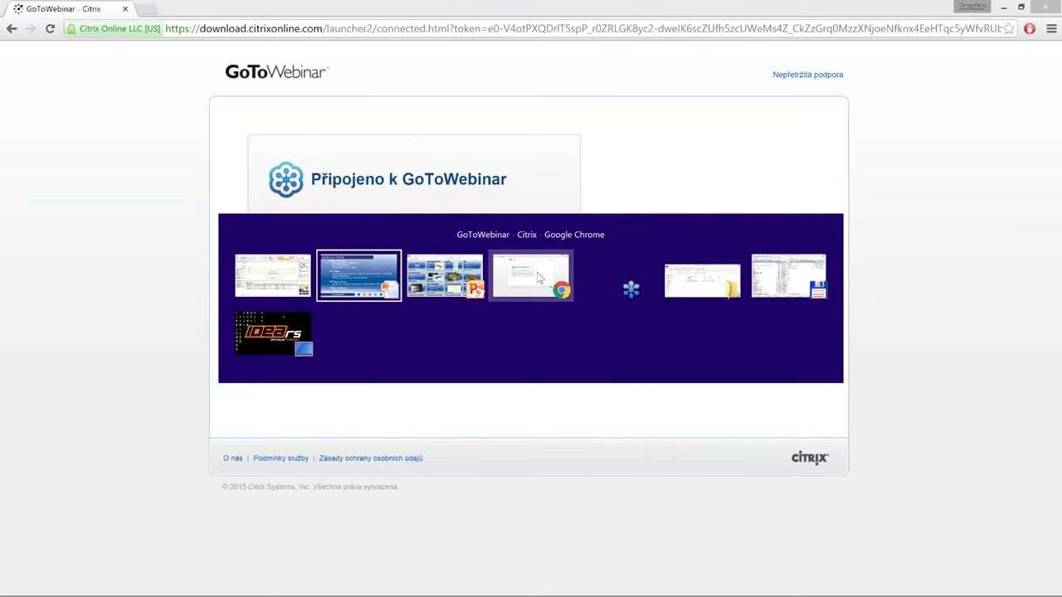
left_click(386, 278)
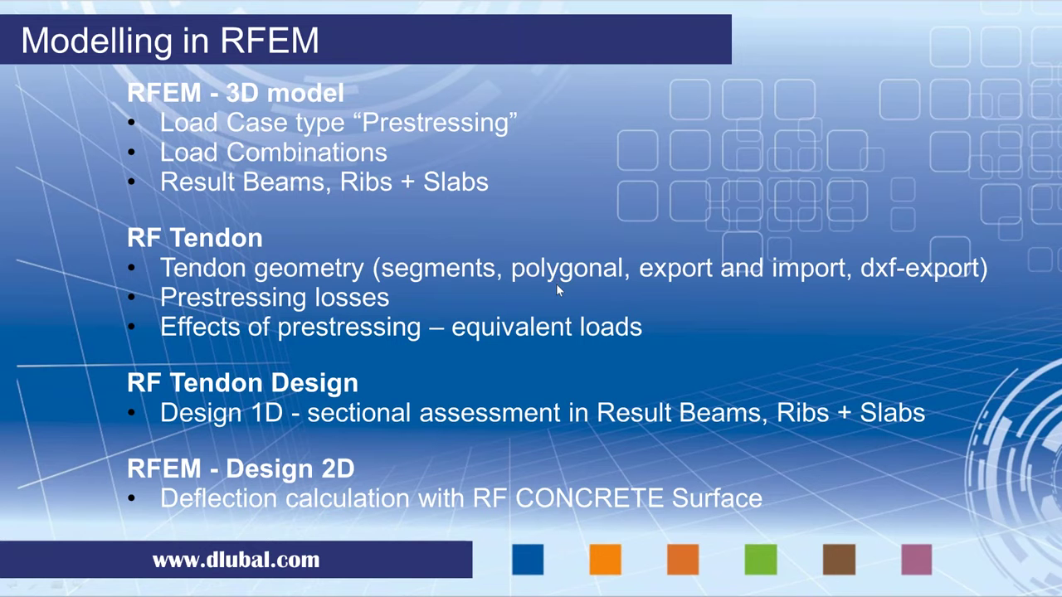
key("alt+Tab")
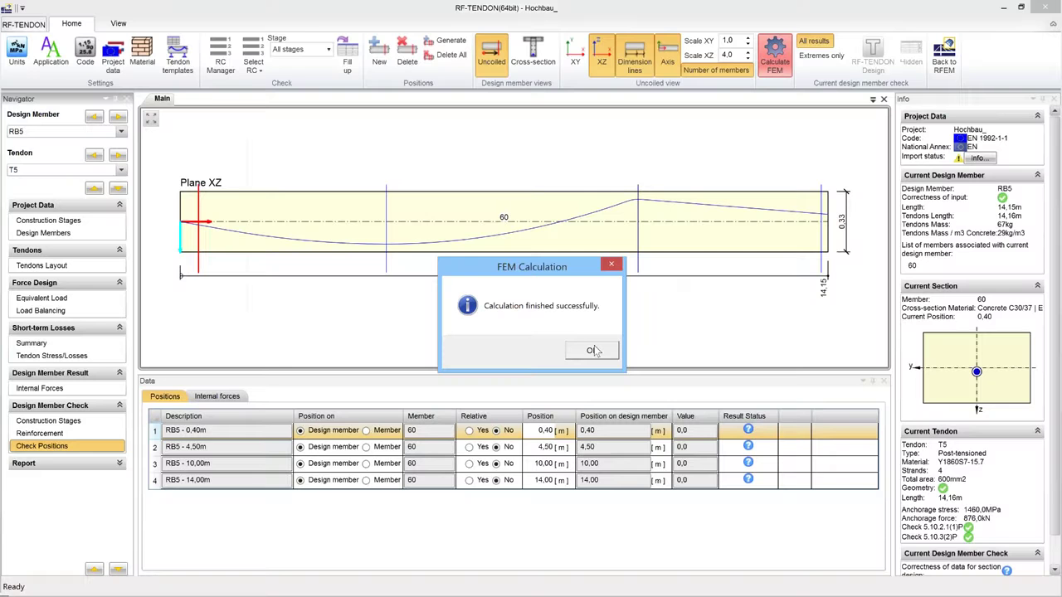
left_click(592, 351)
key("alt+Tab")
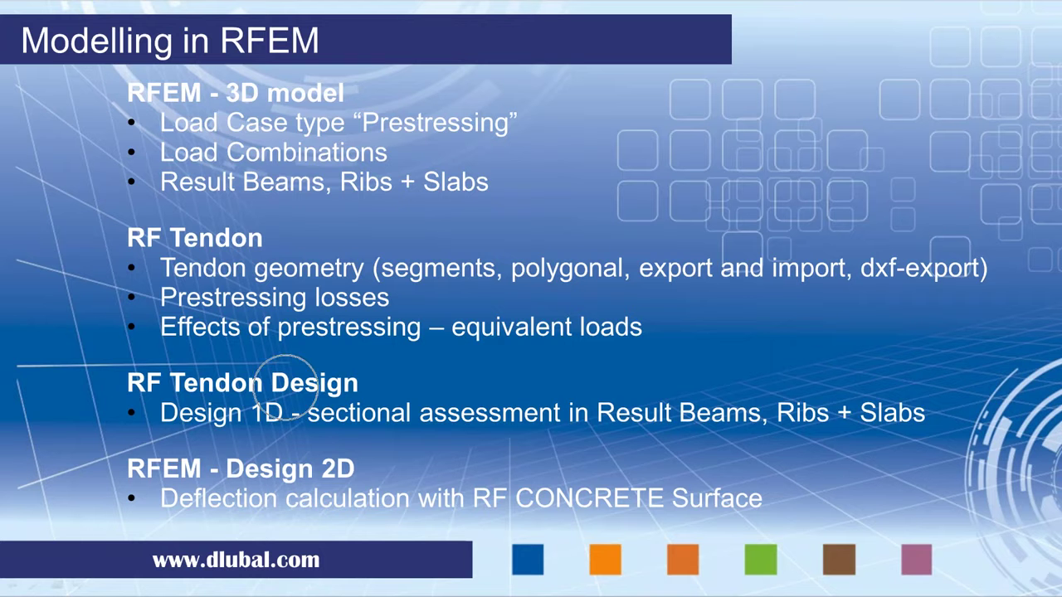
key("alt+Tab")
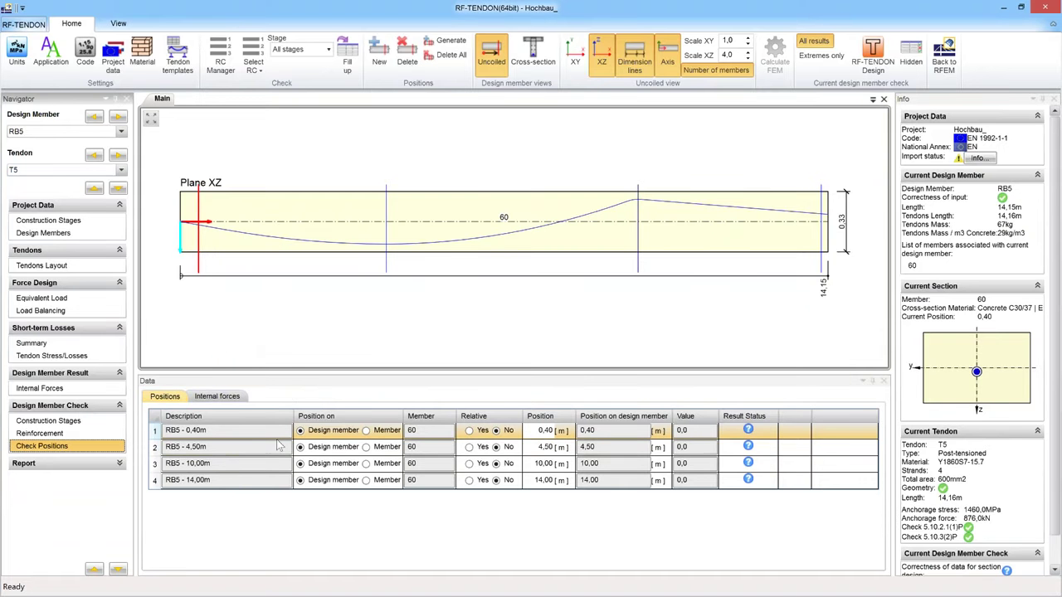
Step through RB5's check positions at 4,50 m, 10,00 m and 14,00 m, and open the member in RF-TENDON Design.
left_click(243, 448)
left_click(249, 464)
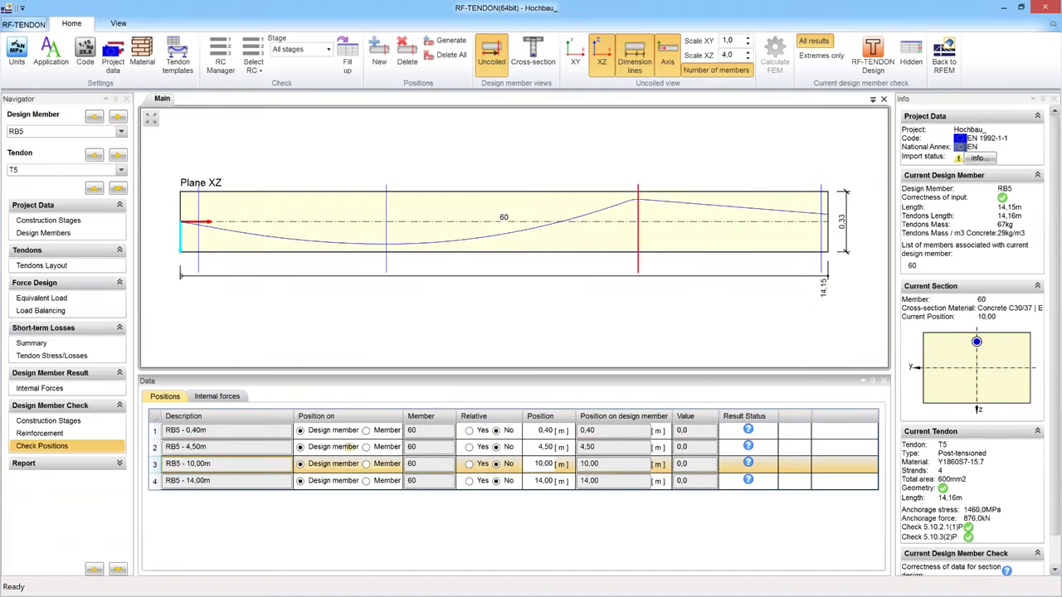
left_click(254, 481)
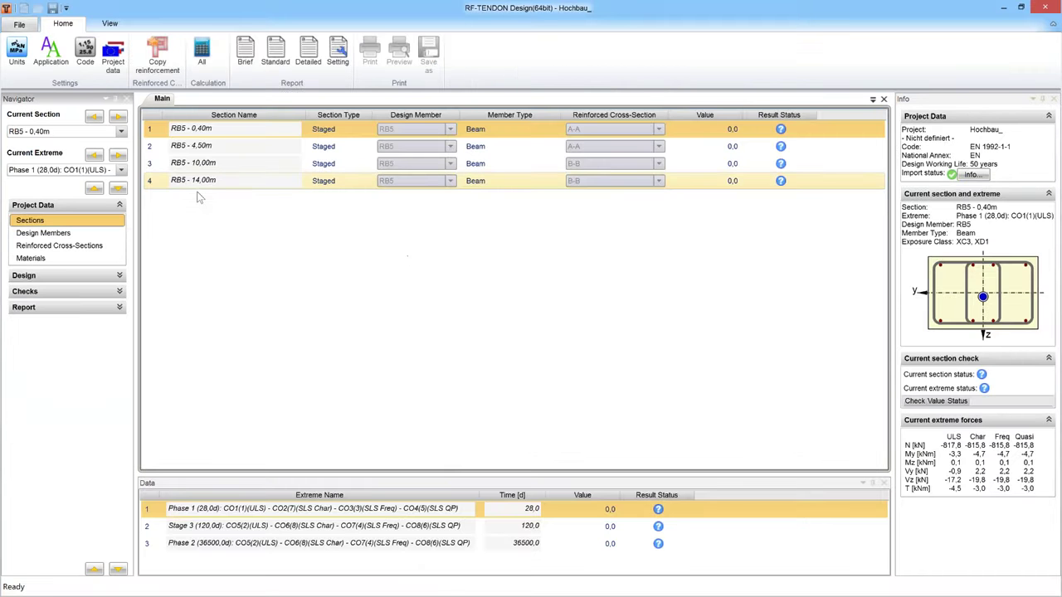
Preview RB5's sections at 10,00 m, 14,00 m and 4,50 m, and run the calculation for all sections.
left_click(336, 165)
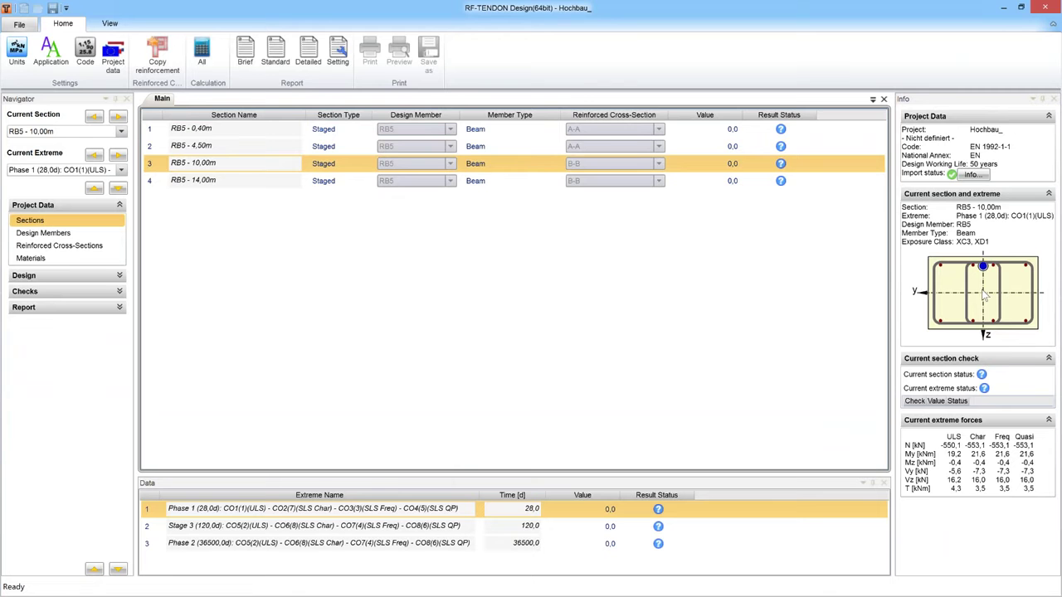
left_click(326, 182)
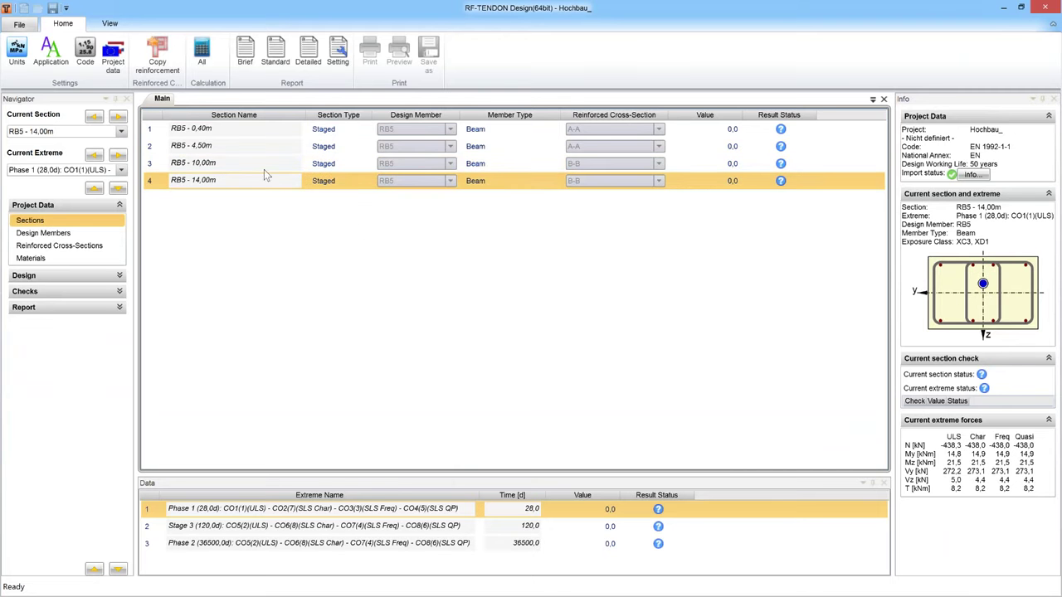
left_click(326, 162, "shift")
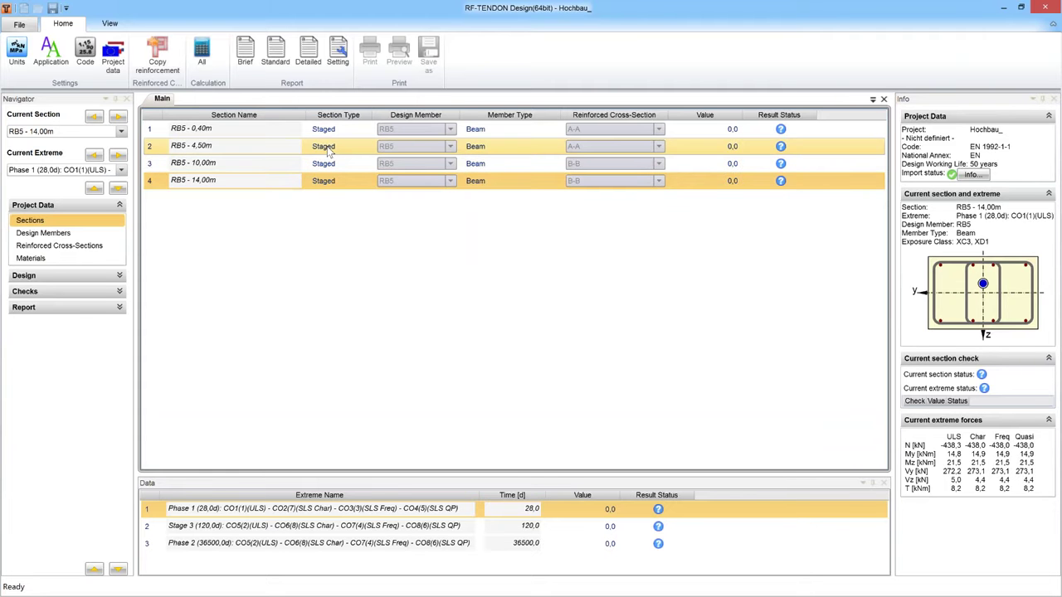
left_click(325, 148)
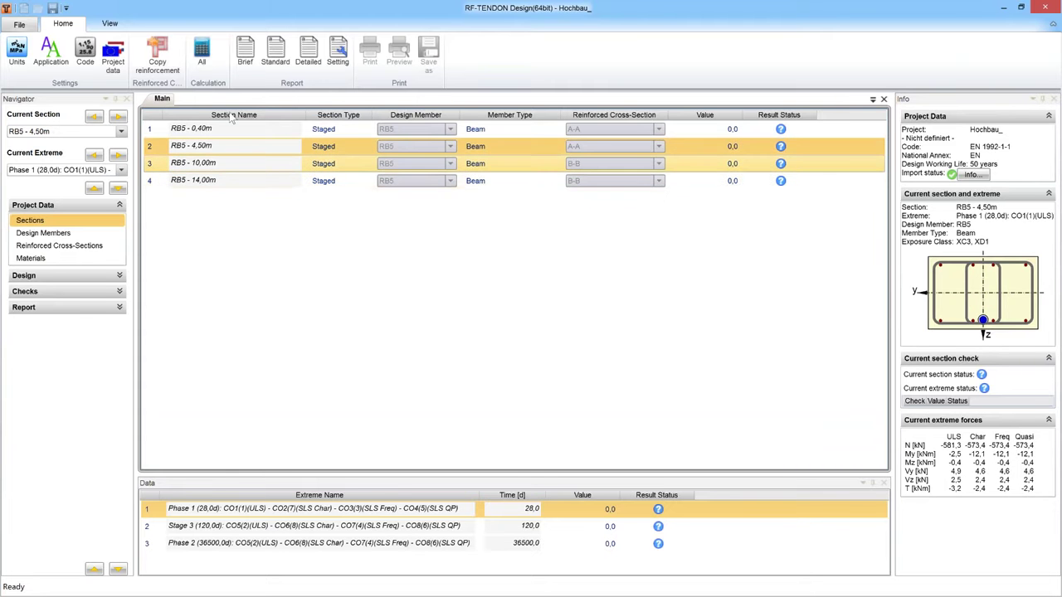
left_click(207, 53)
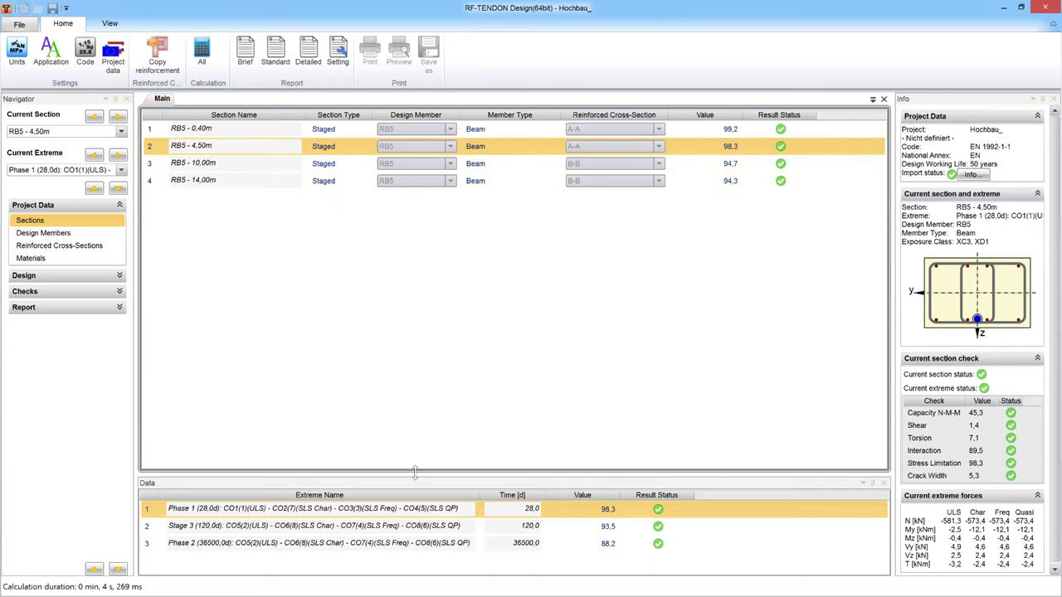
Enlarge the extremes table and inspect the check results of section RB5 - 4,50m for Phase 1, Stage 3 and Phase 2.
left_click_drag(415, 472, 415, 378)
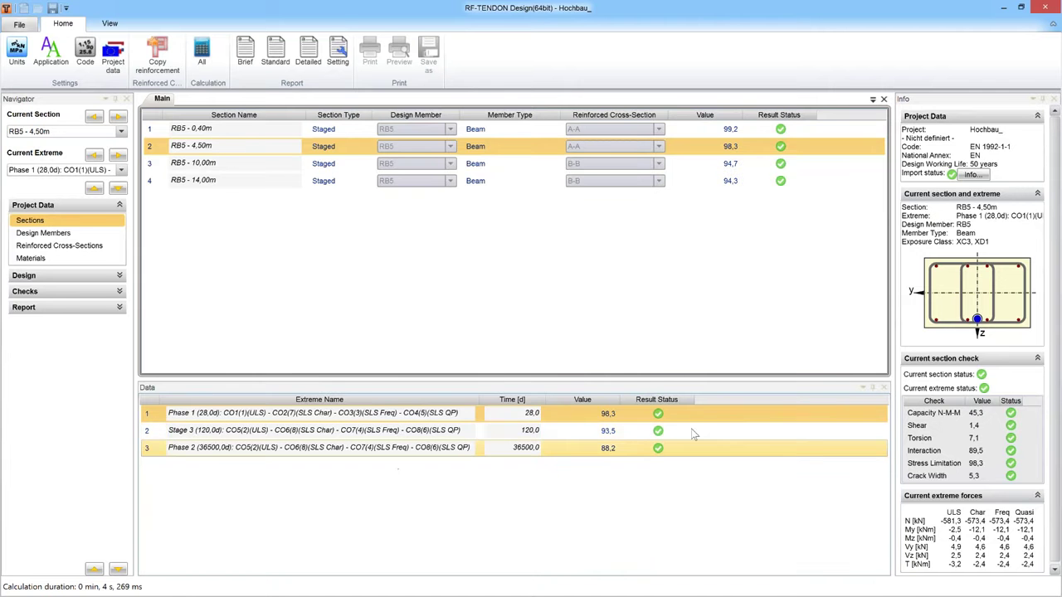
mouse_move(747, 417)
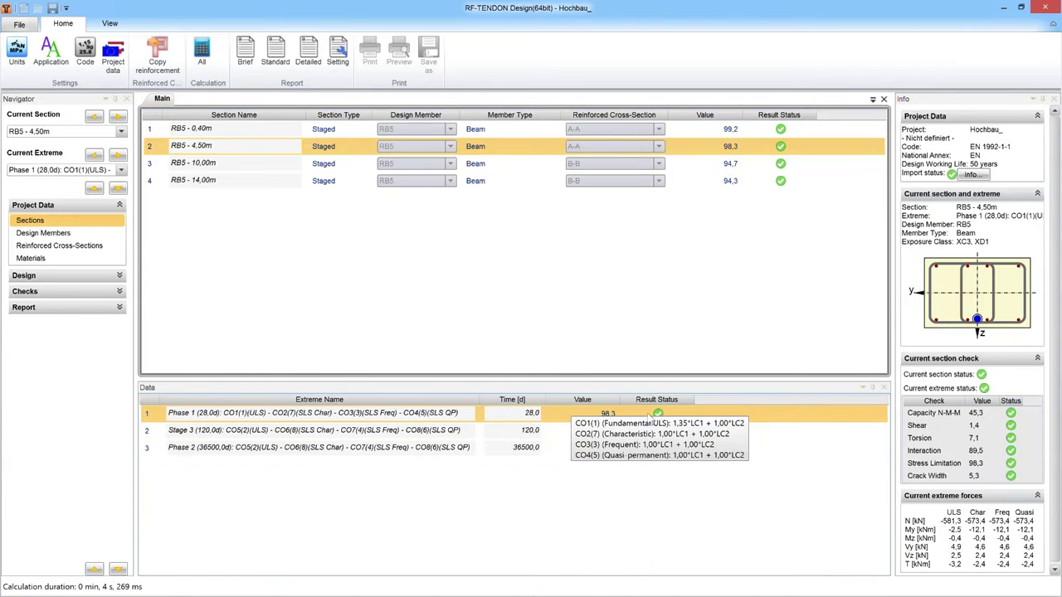
left_click(513, 438)
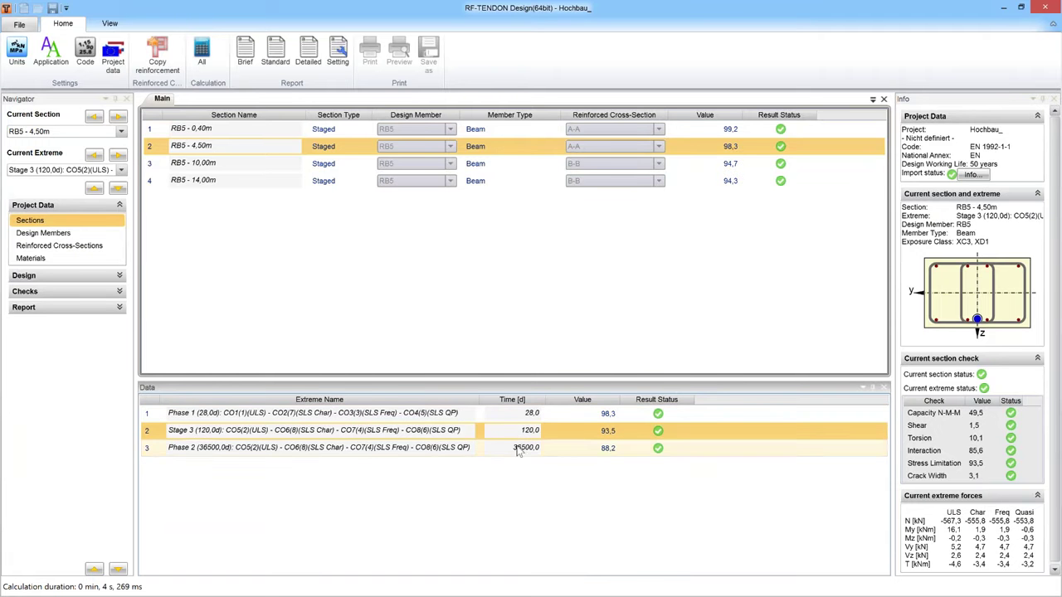
left_click(517, 451)
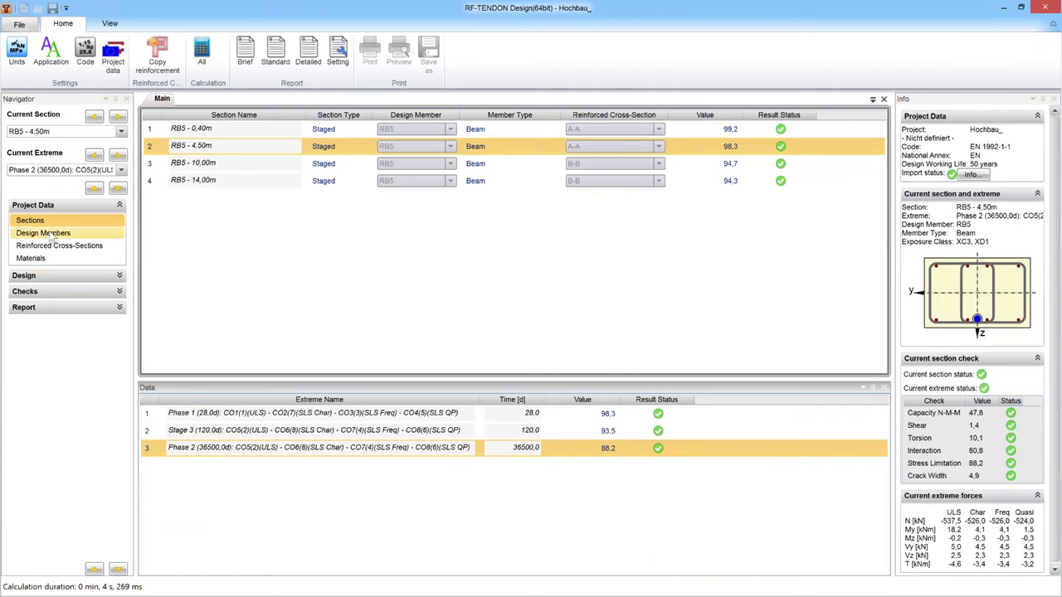
Open the design construction stages and show Stage 3 and Phase 2 on the time axis.
left_click(38, 279)
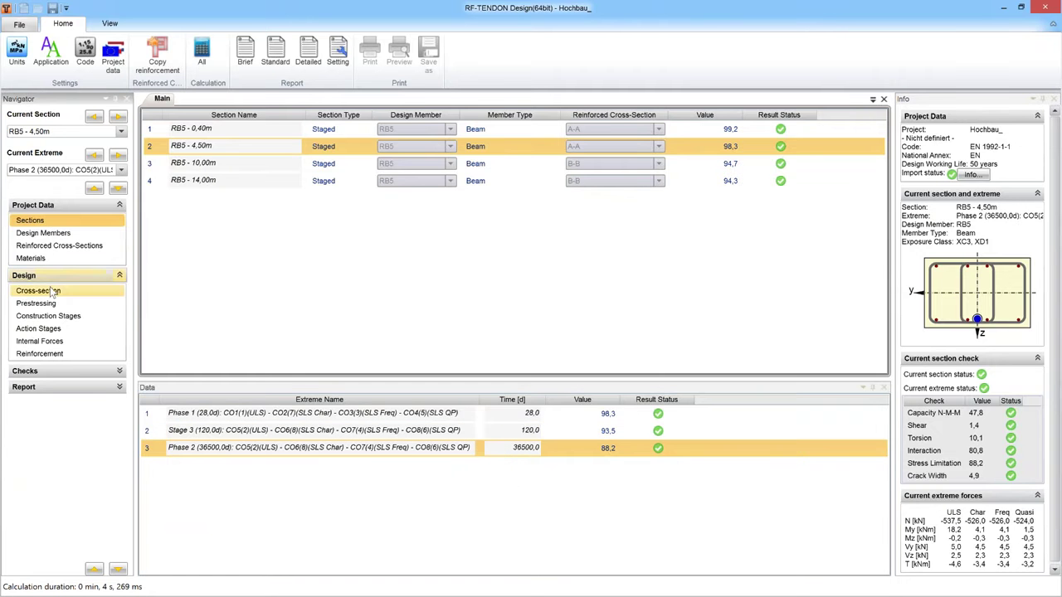
left_click(56, 316)
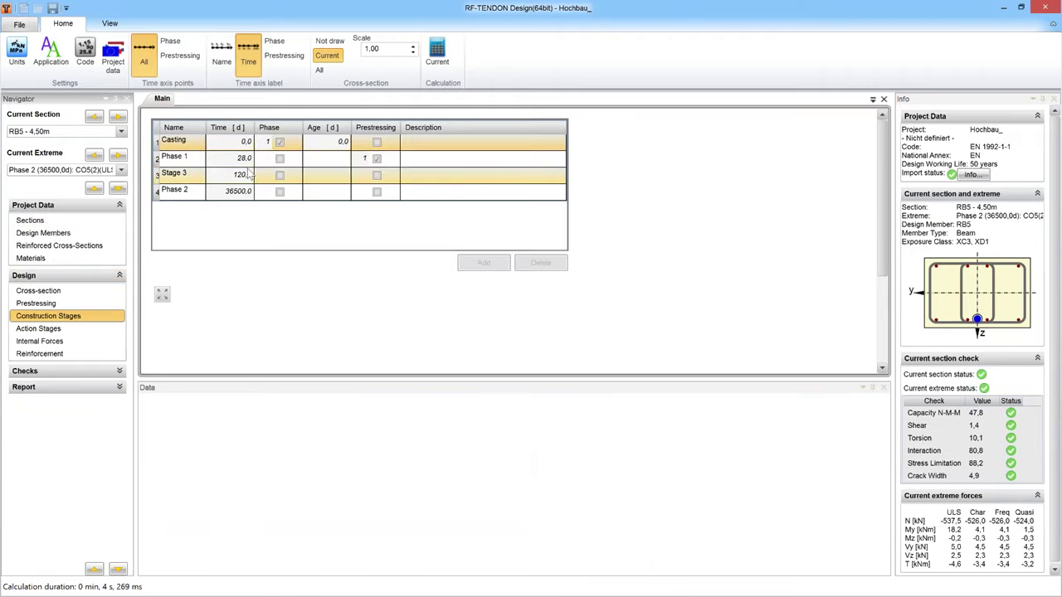
left_click(241, 175)
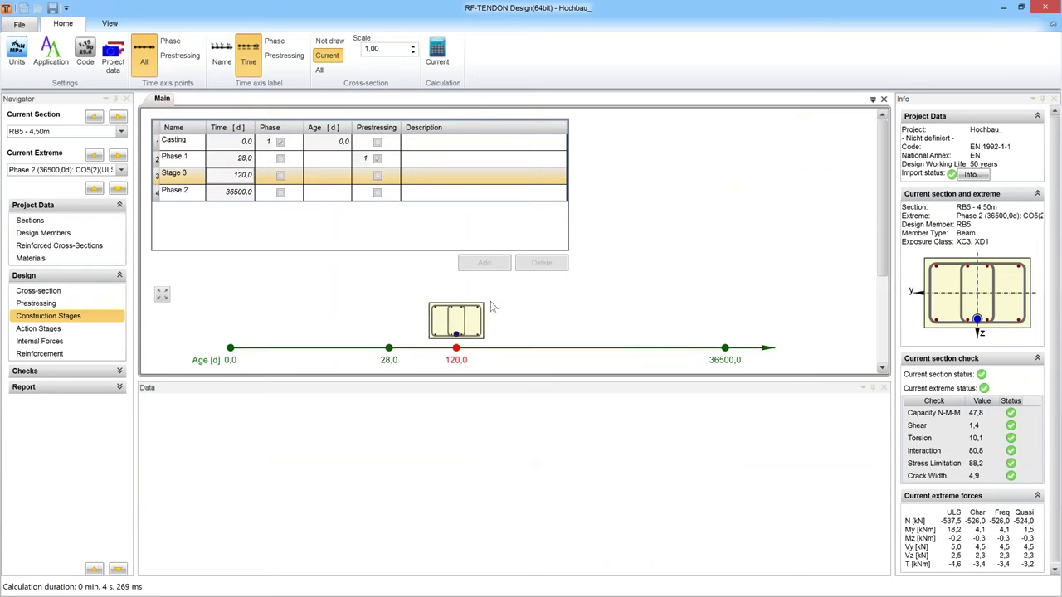
scroll(489, 309, "down", 1)
left_click(292, 165)
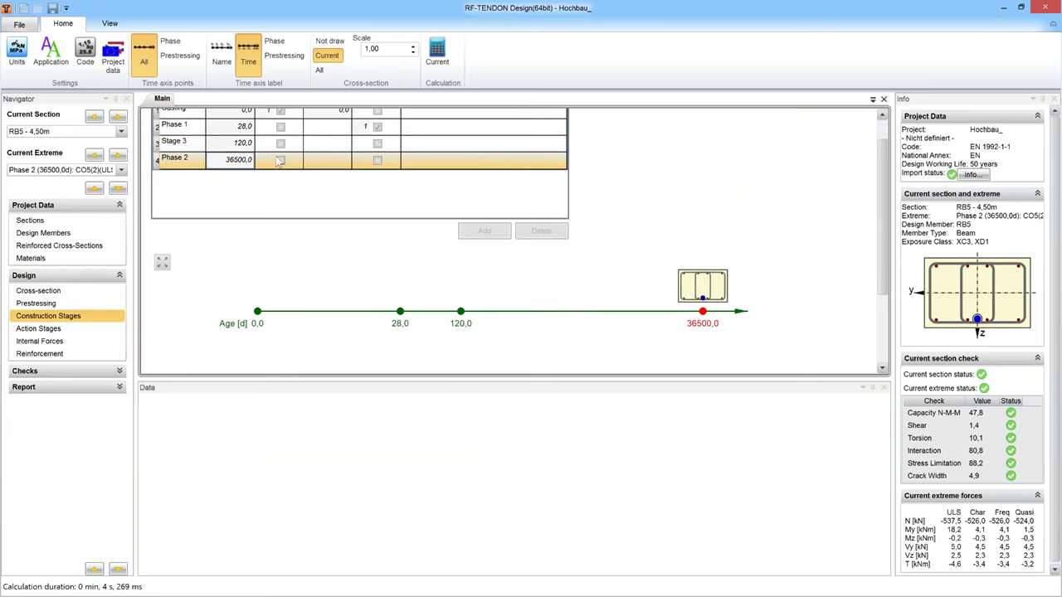
left_click(245, 163)
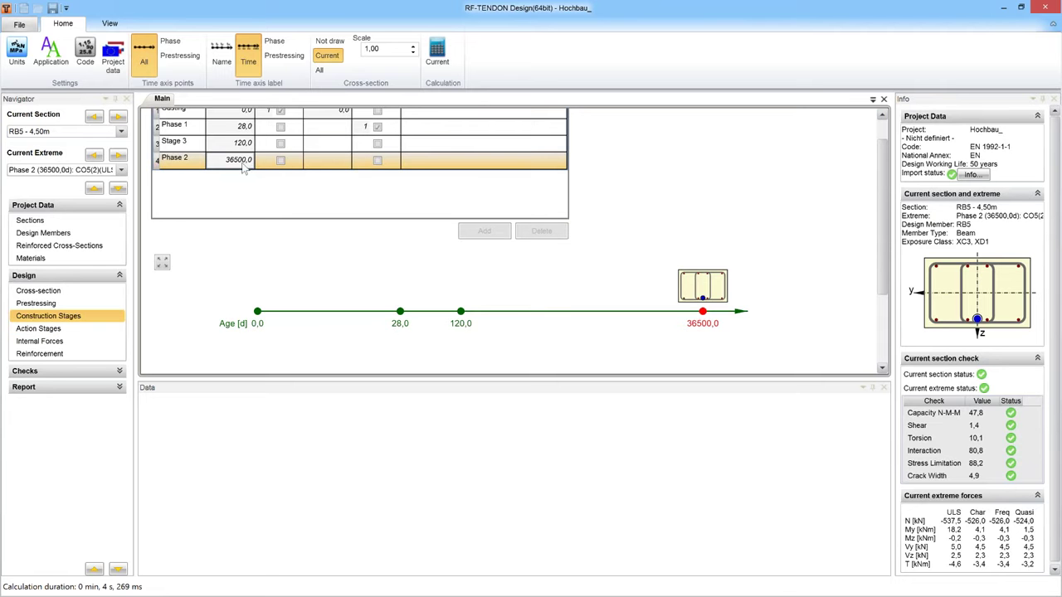
Review the section's permanent load and prestressing effects in the action stages, and view the reinforcement of cross-section A-A.
left_click(50, 342)
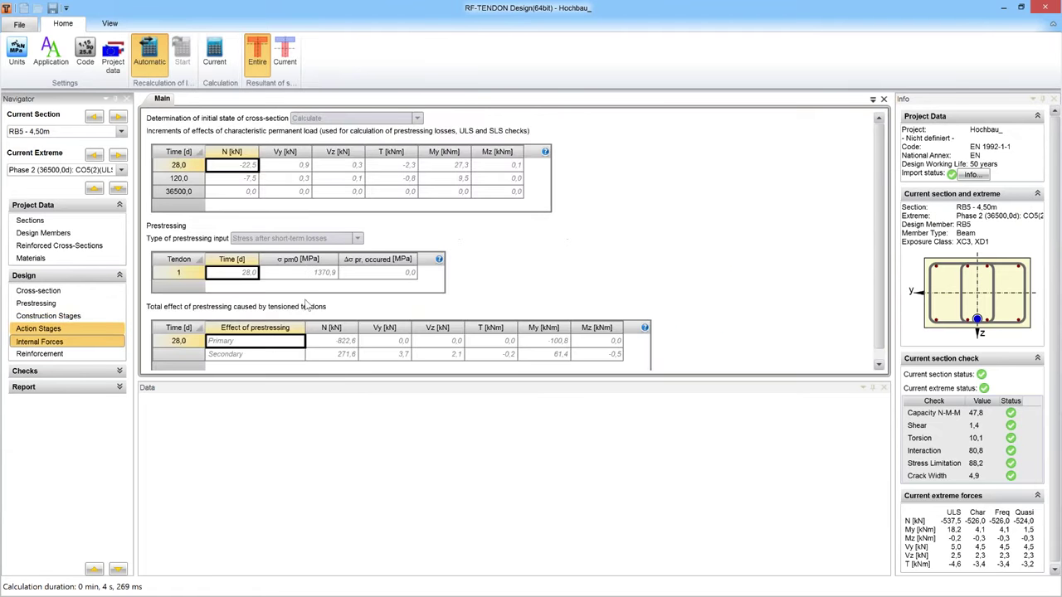
left_click(78, 358)
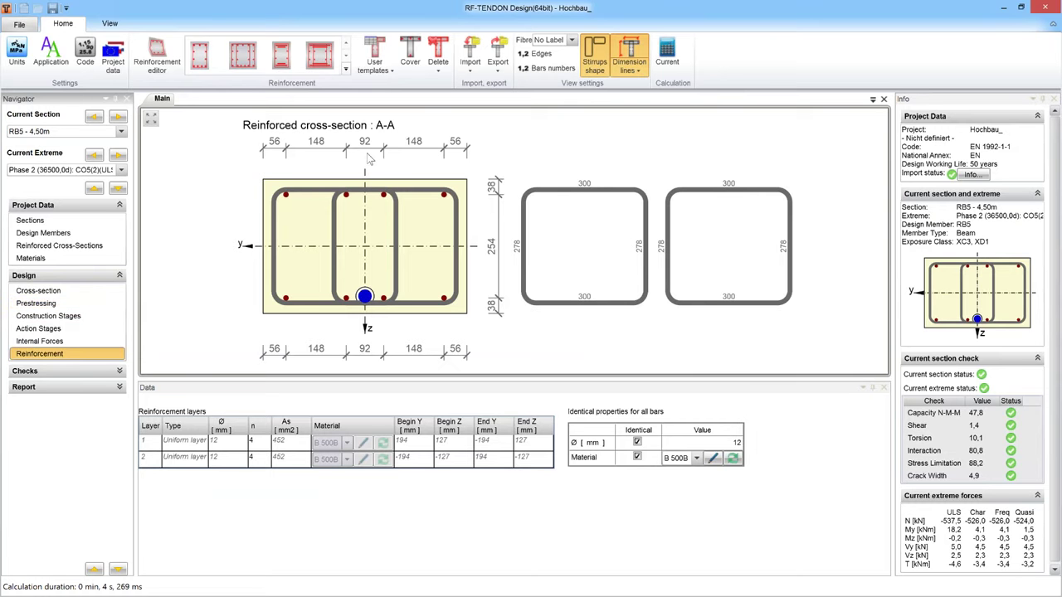
Show the Capacity N-M-M check of section RB5 - 4,50m and enlarge its result report for reading.
left_click(61, 370)
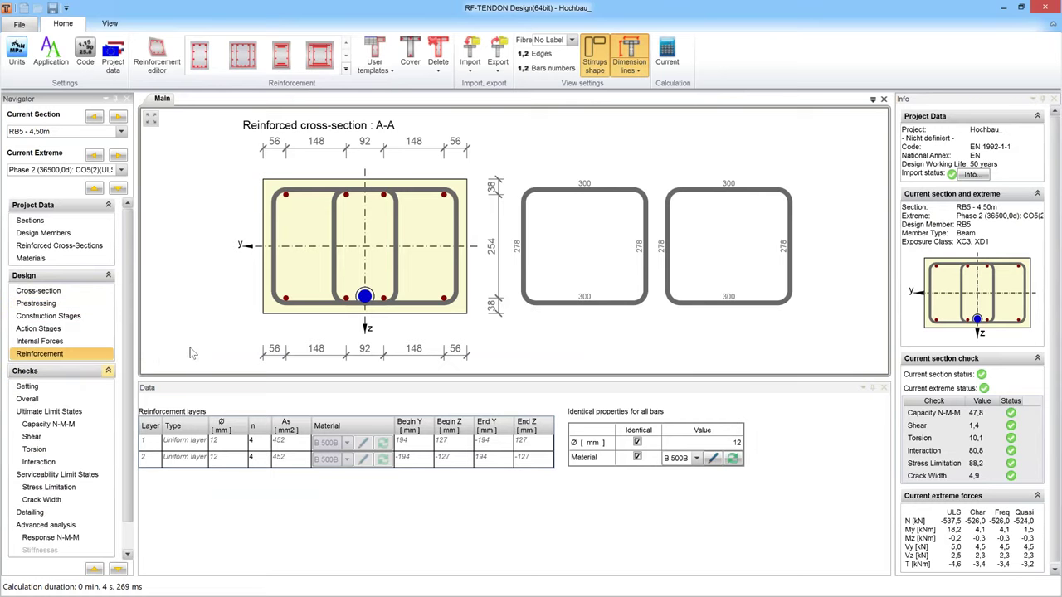
scroll(117, 399, "down", 2)
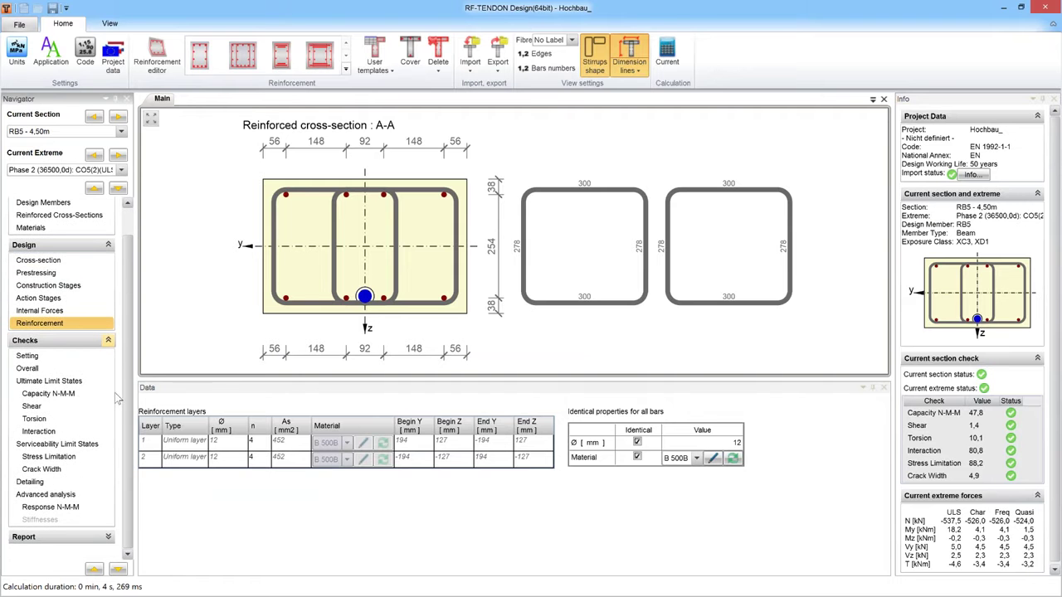
left_click(41, 393)
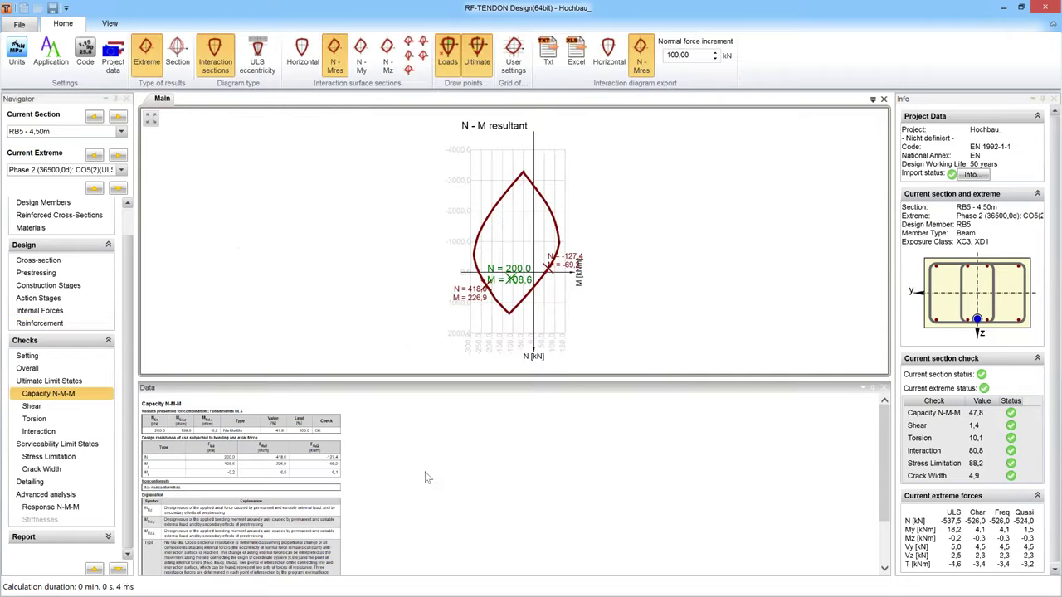
scroll(425, 478, "up", 3, "ctrl")
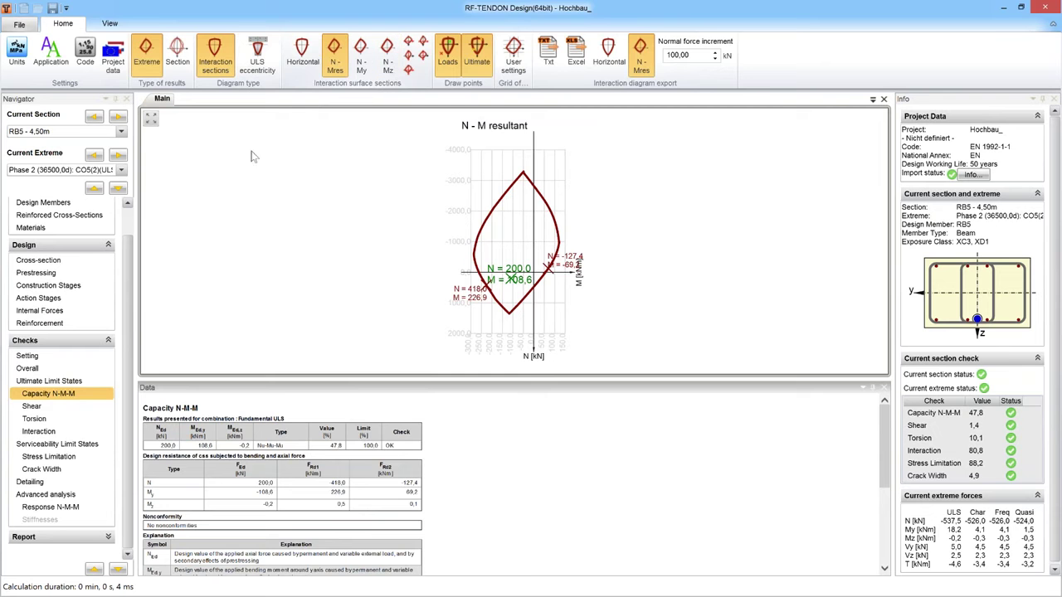
Show the Shear check and compare its results for sections RB5 - 4,50m, RB5 - 0,40m and RB5 - 14,00m.
left_click(70, 408)
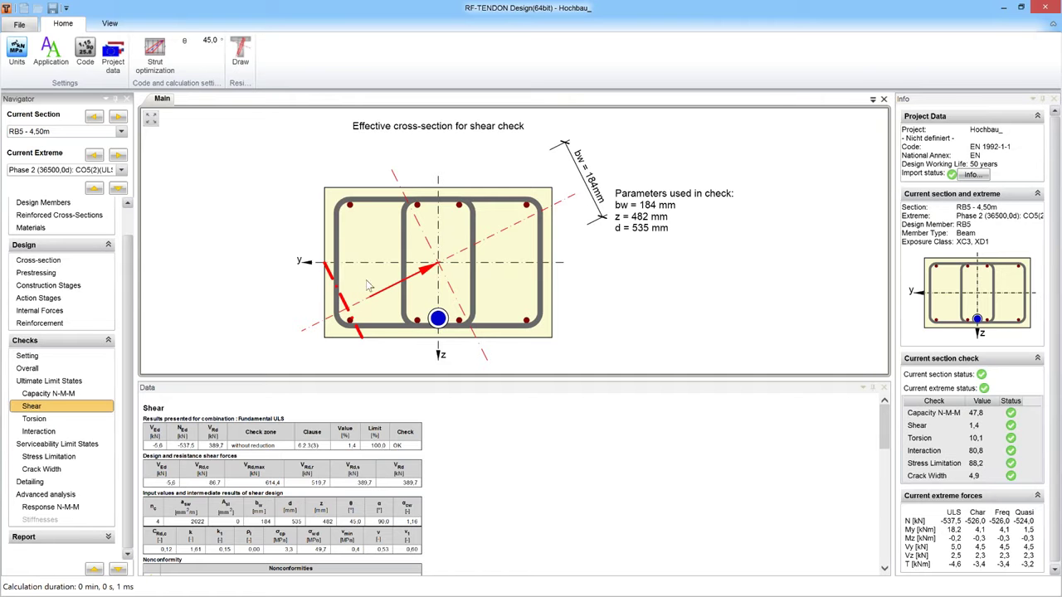
left_click(121, 131)
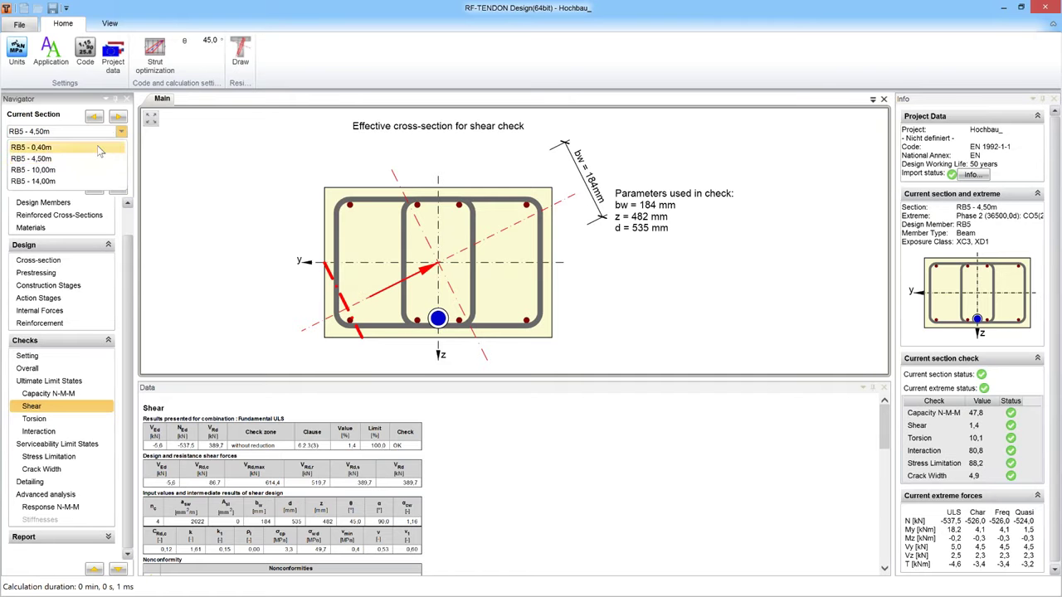
left_click(99, 149)
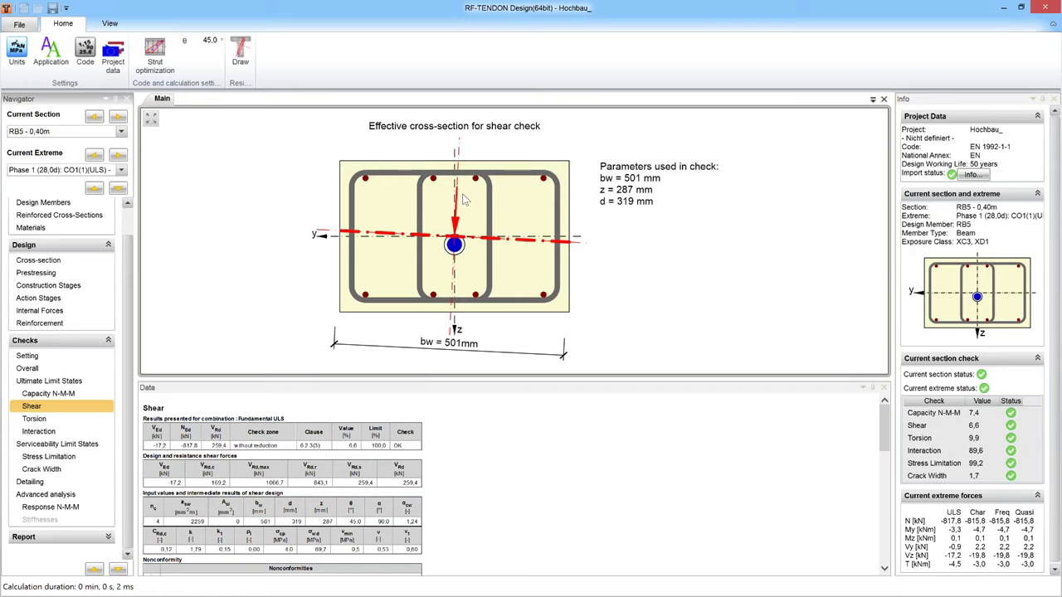
mouse_move(459, 202)
left_click(121, 133)
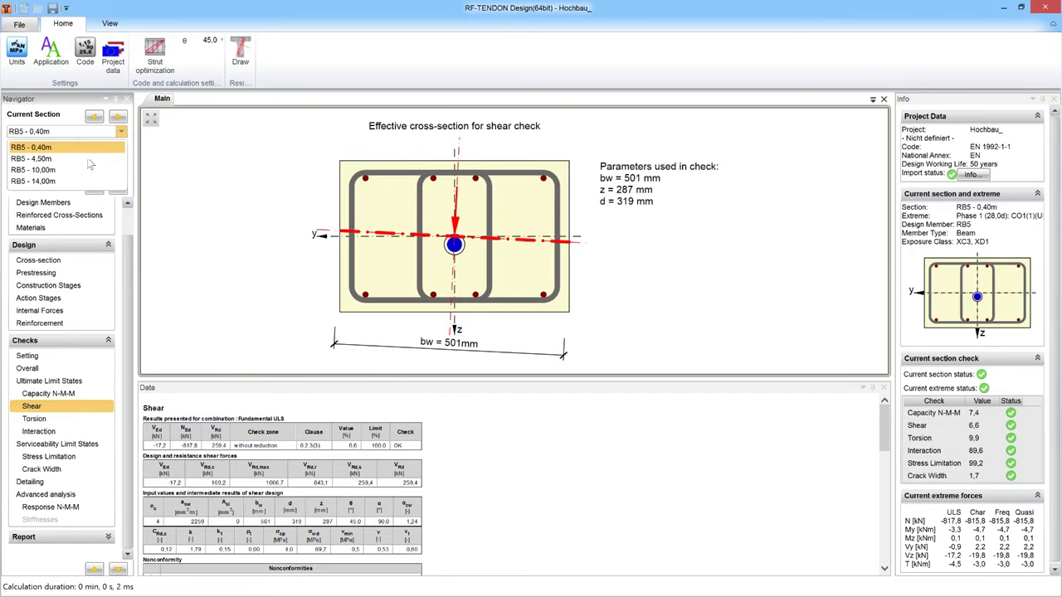
left_click(74, 180)
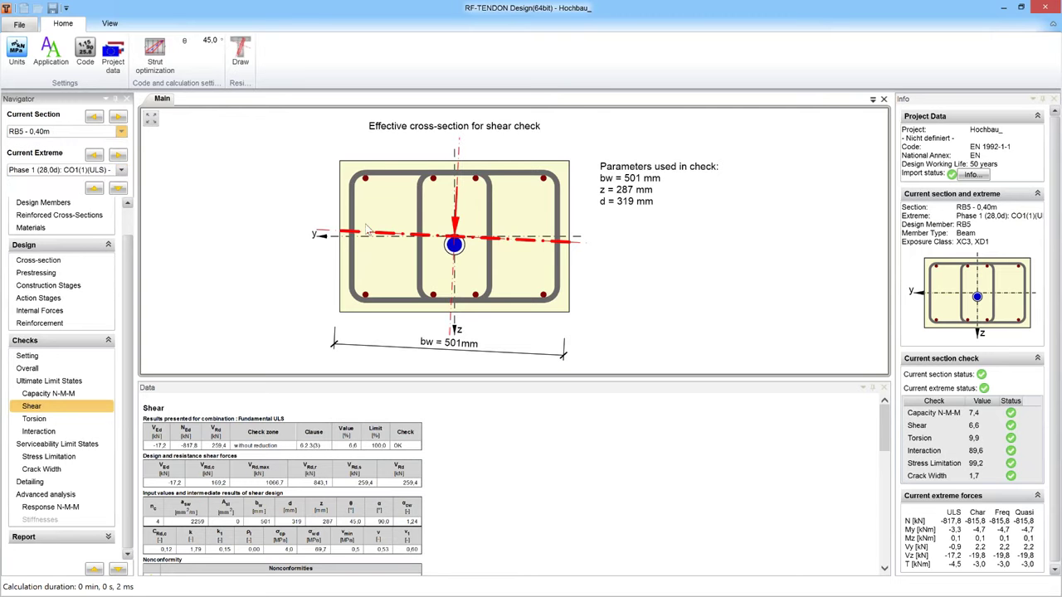
mouse_move(408, 256)
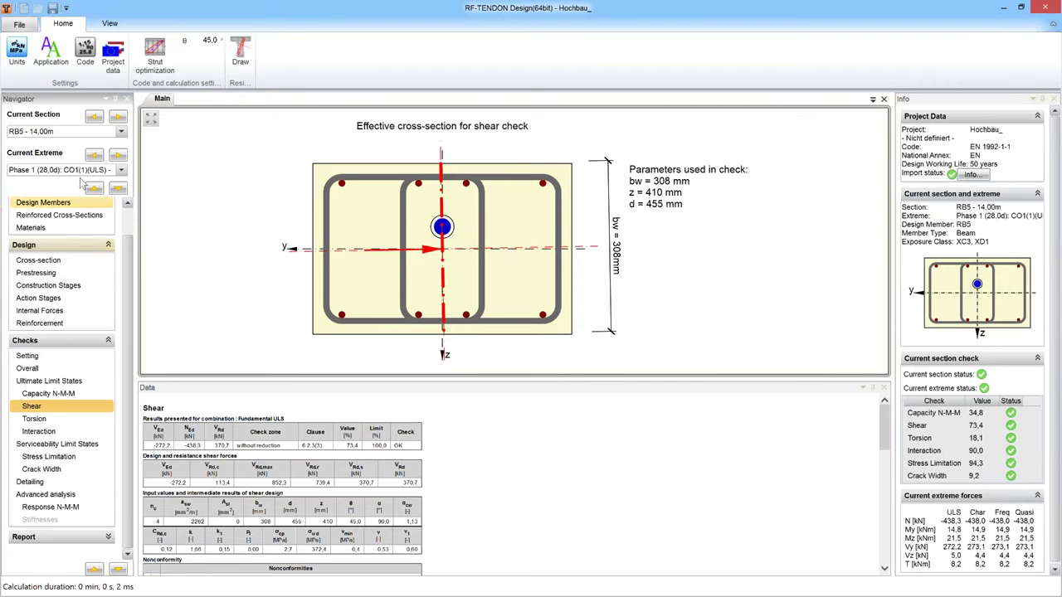
Return to section RB5 - 4,50m and review its Torsion, Interaction, Stress Limitation and Crack Width checks.
left_click(121, 131)
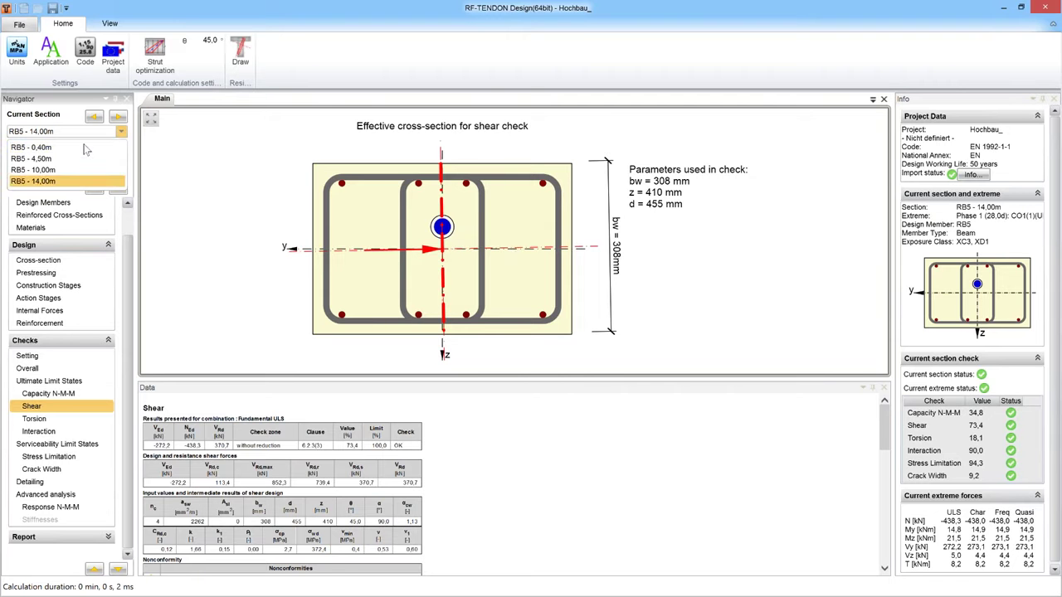
left_click(59, 180)
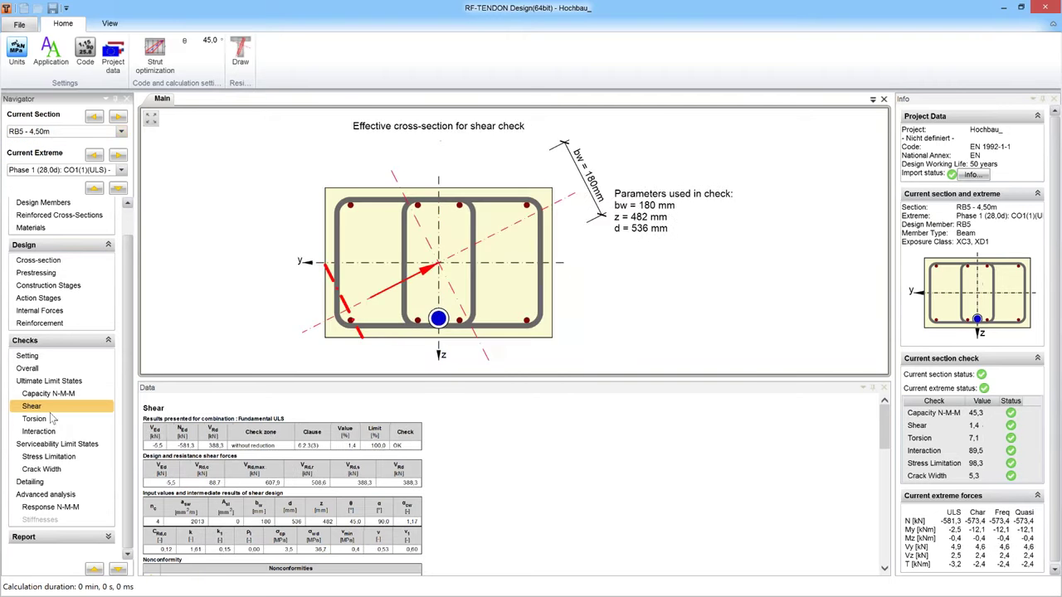
left_click(99, 419)
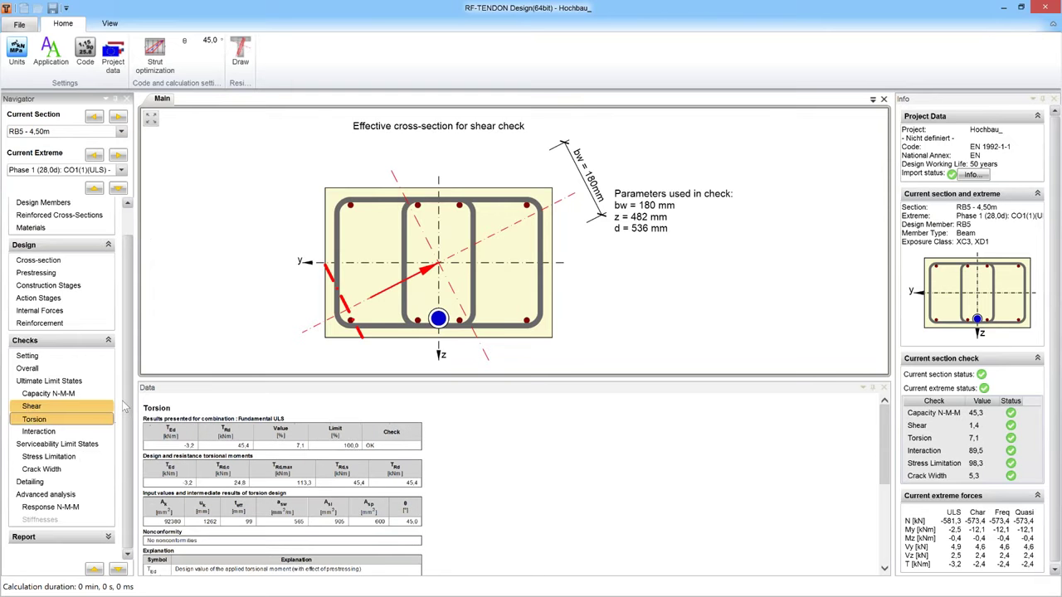
left_click(60, 433)
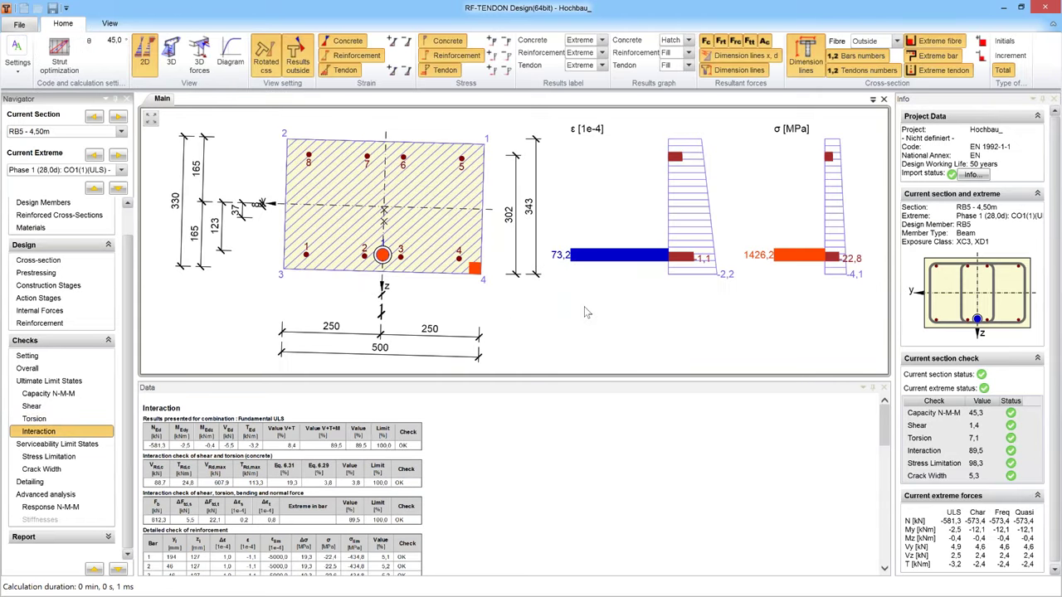
left_click(66, 458)
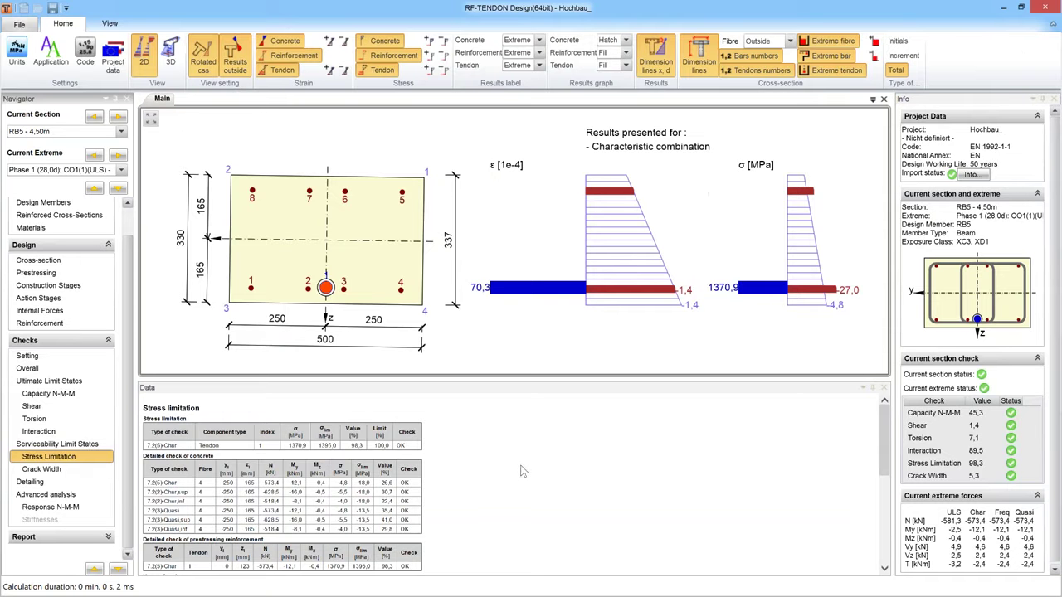
left_click(71, 476)
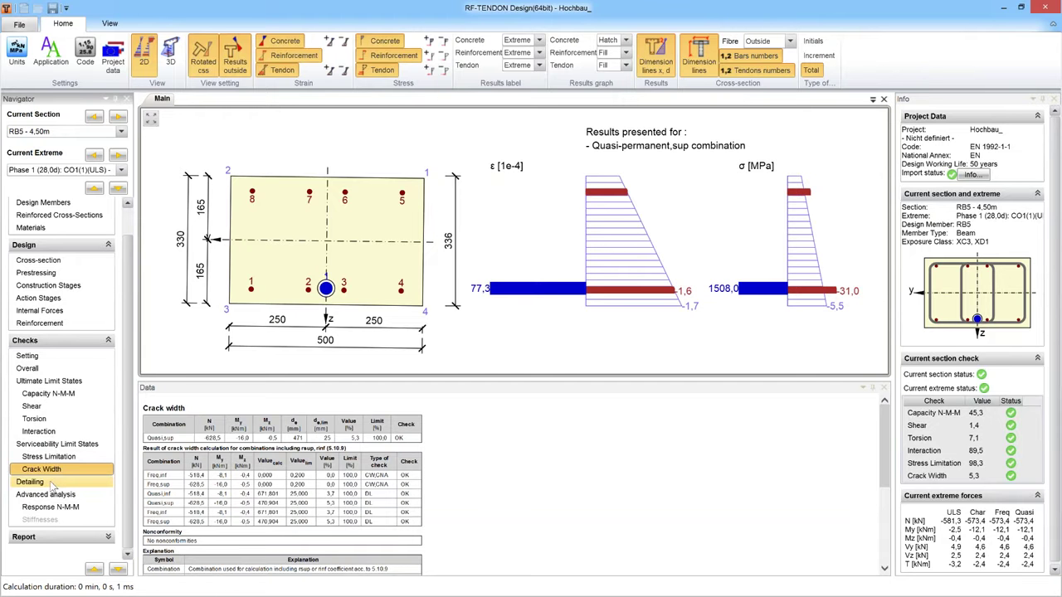
Examine the Detailing and Response N-M-M options in the check settings, and show the Response N-M-M results with a slightly larger drawing.
left_click(33, 357)
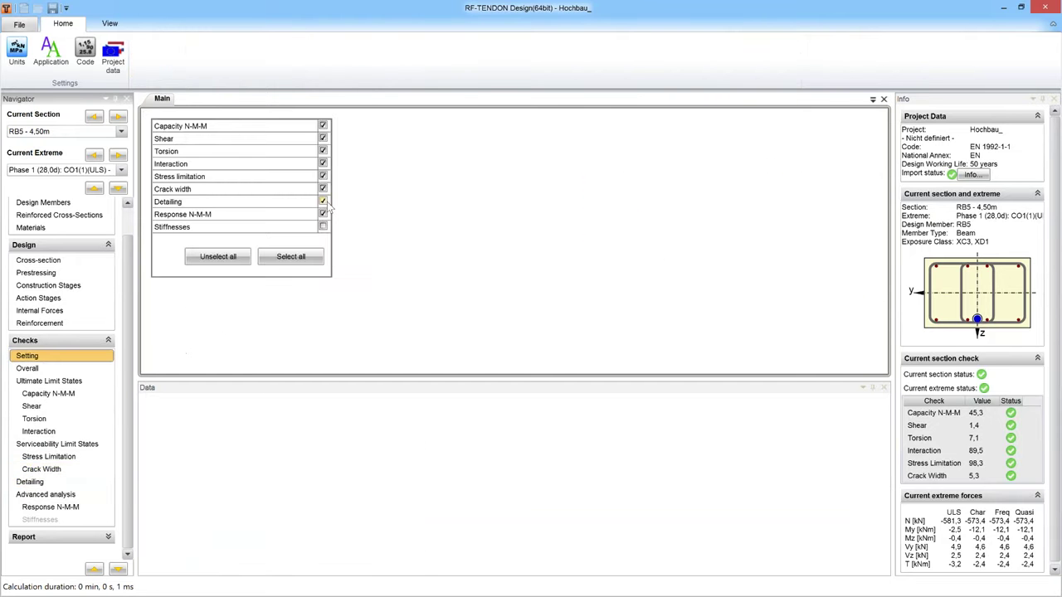
left_click(323, 201)
left_click(324, 213)
left_click(50, 507)
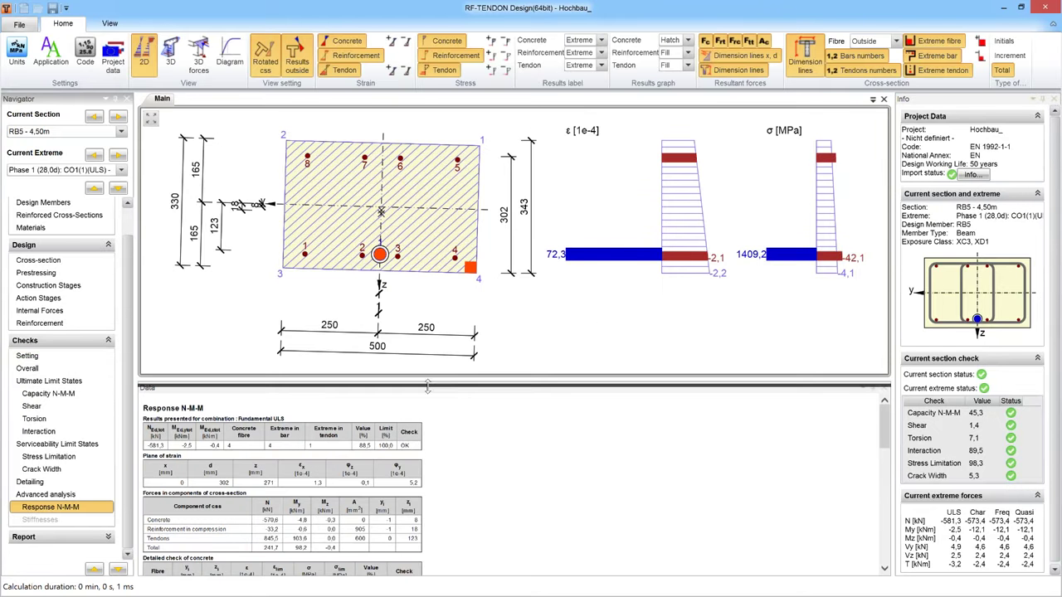
left_click_drag(428, 386, 428, 399)
Compare the Response N-M-M strains and stresses of section RB5 - 4,50m for Stage 3 and Phase 2.
left_click(121, 170)
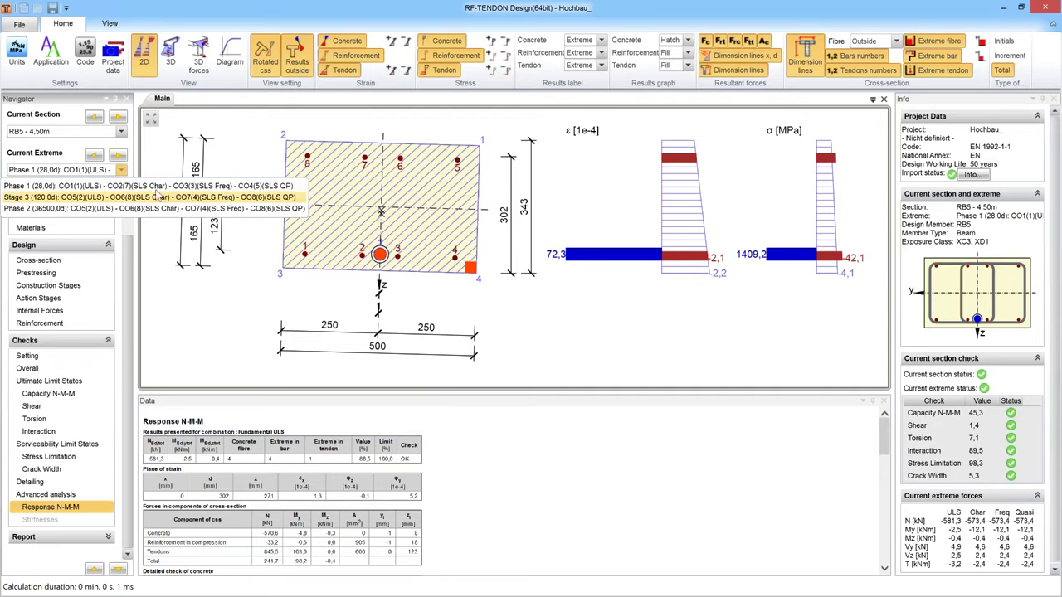
left_click(129, 203)
left_click(129, 202)
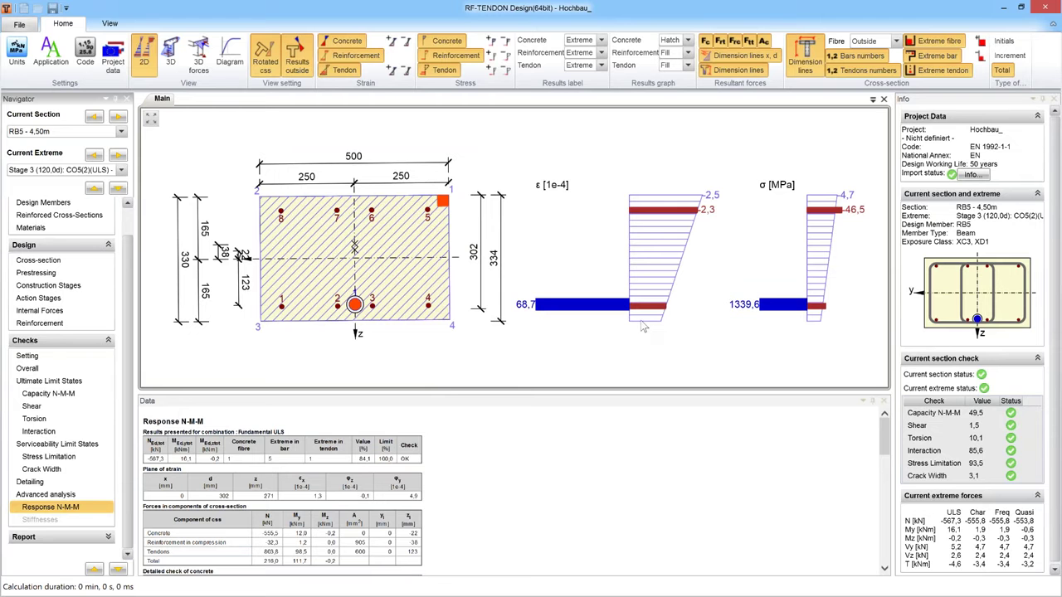
left_click(643, 326)
left_click(122, 170)
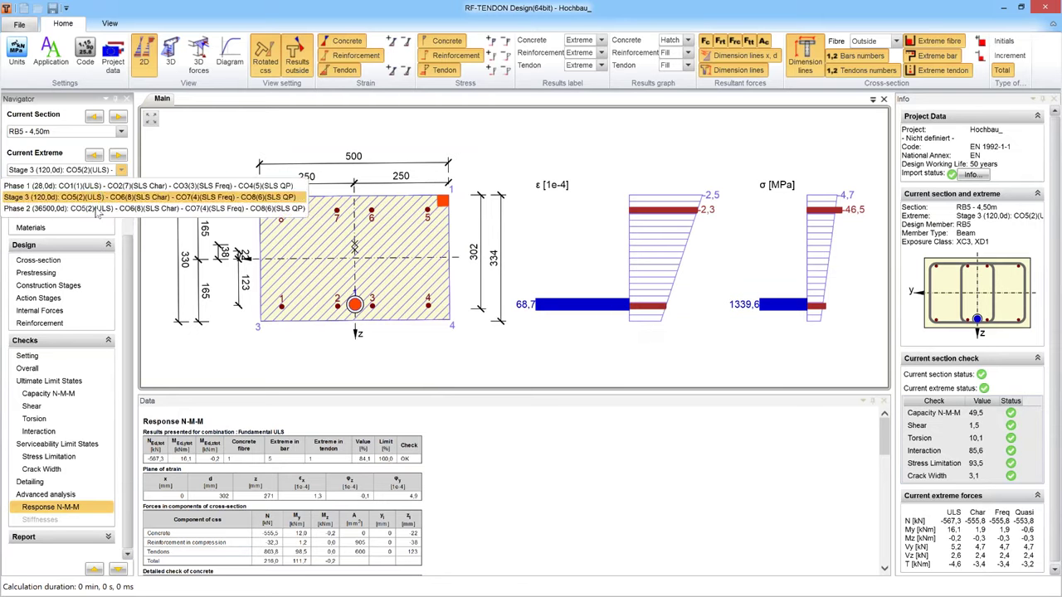
left_click(99, 211)
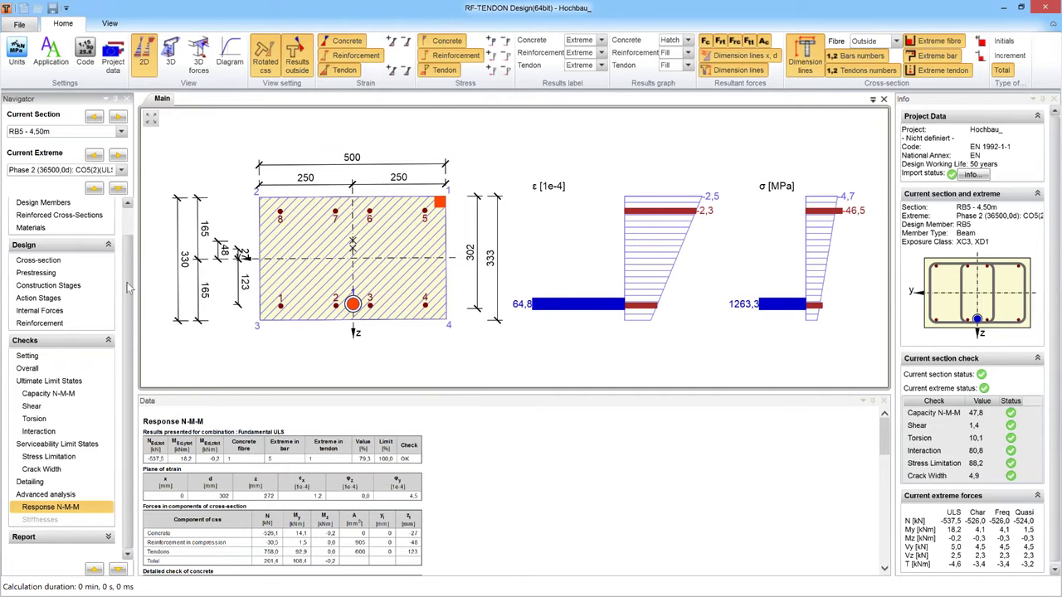
Close the RB5 design, make RIB1 the current design member in RF-TENDON and launch its check in RF-TENDON Design.
scroll(130, 274, "up", 3)
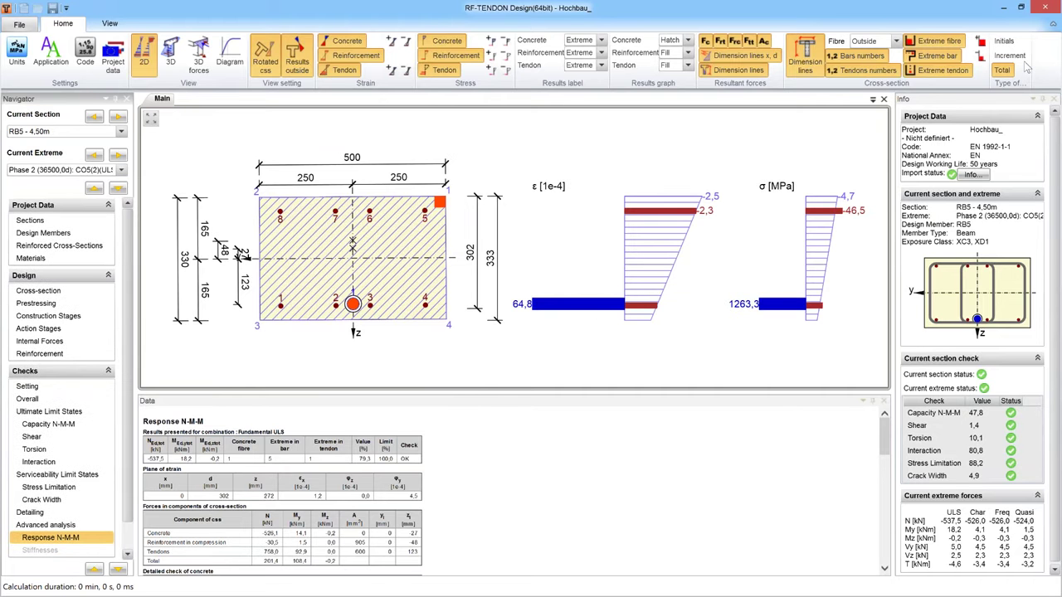
left_click(1050, 6)
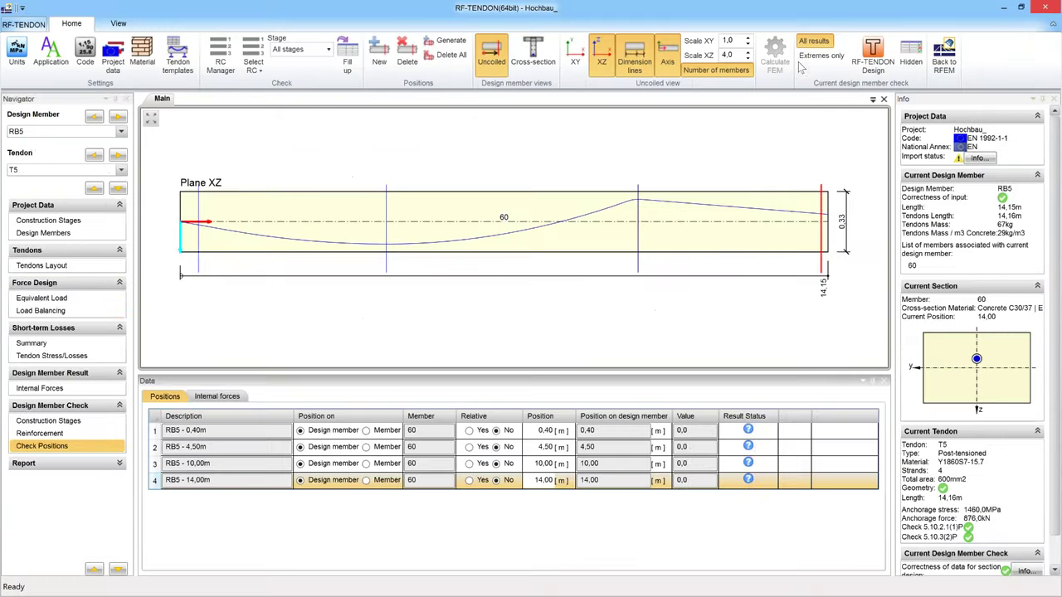
left_click(122, 133)
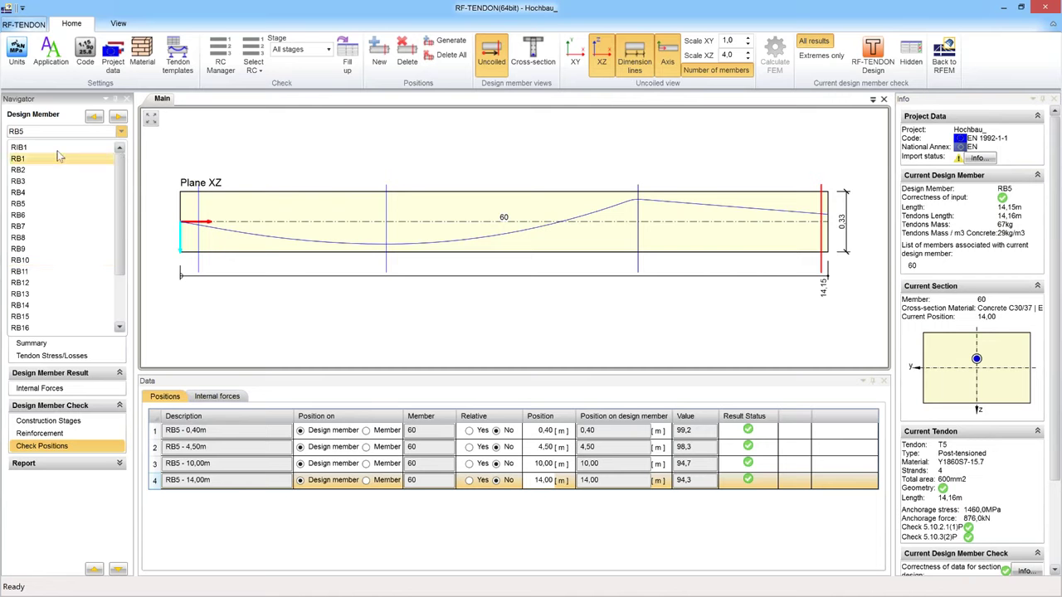
left_click(364, 238)
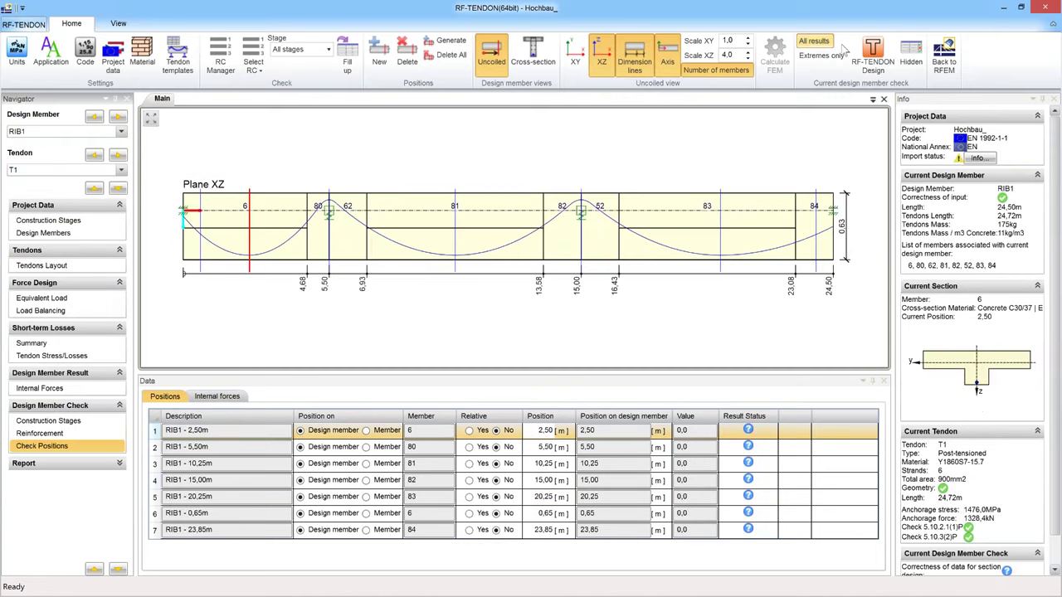
left_click(872, 50)
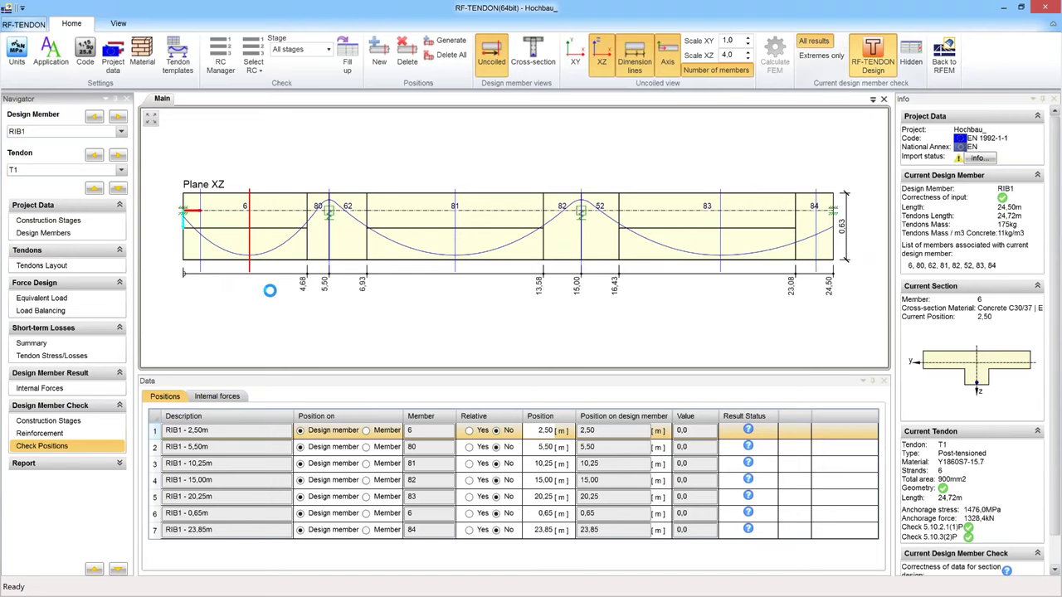
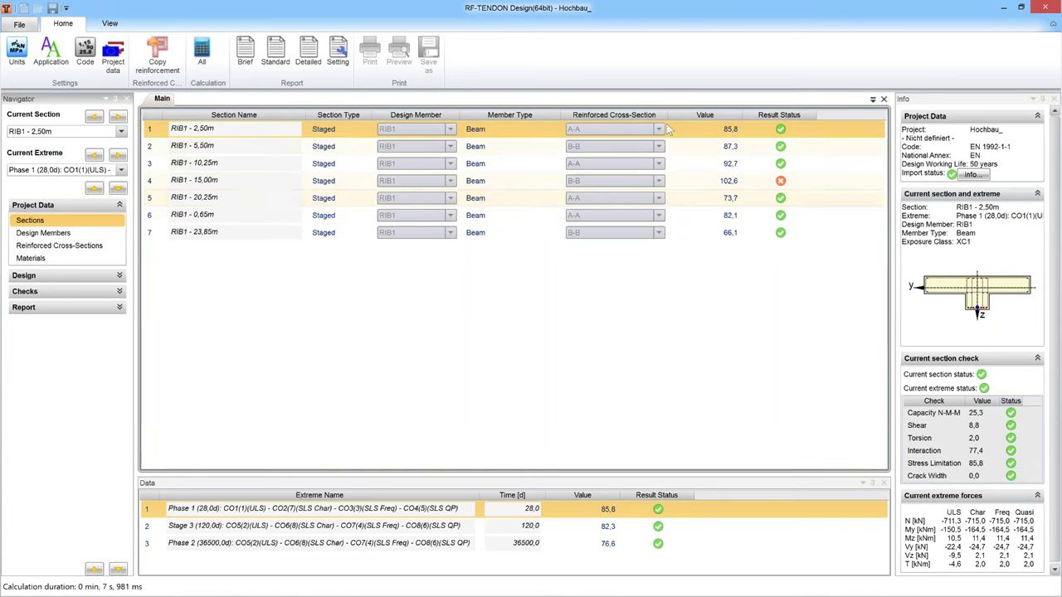
Select section RIB1 - 15,00m with the Phase 2 extreme and inspect the extreme fibre in its Stress Limitation check.
left_click(734, 182)
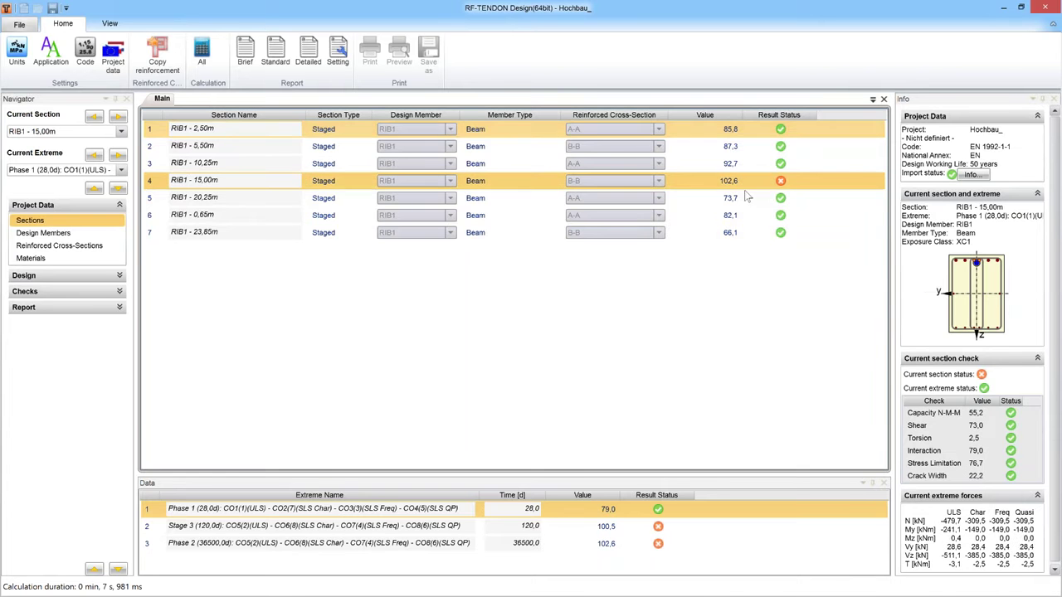
left_click(611, 546)
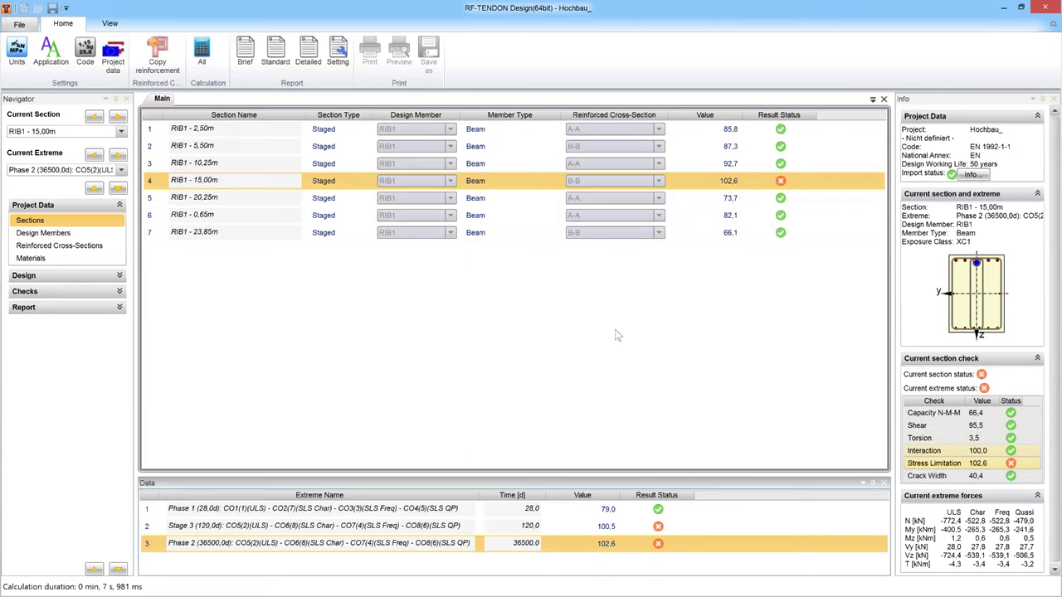
left_click(46, 291)
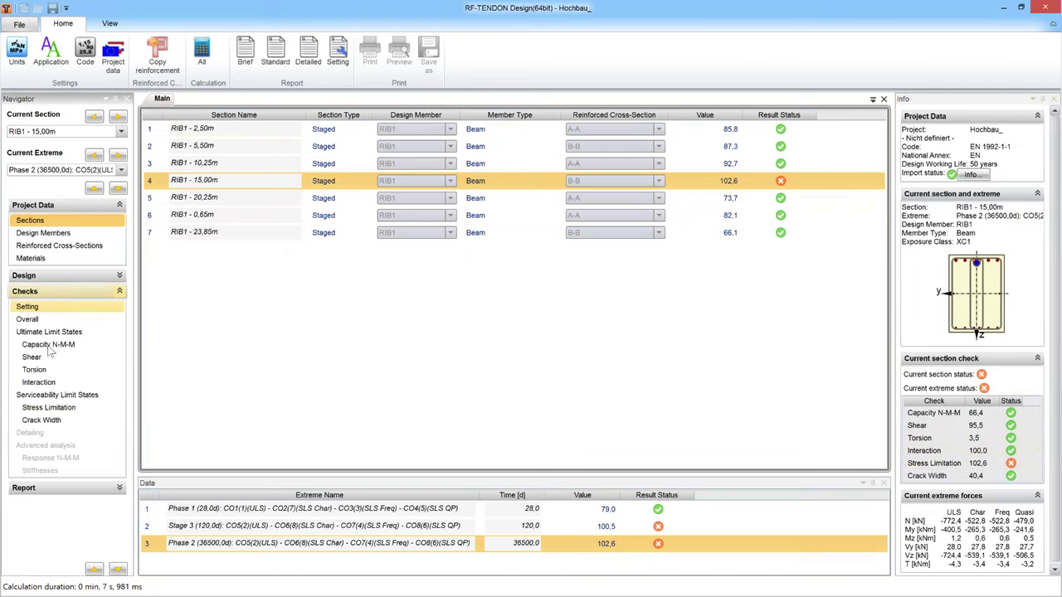
left_click(49, 408)
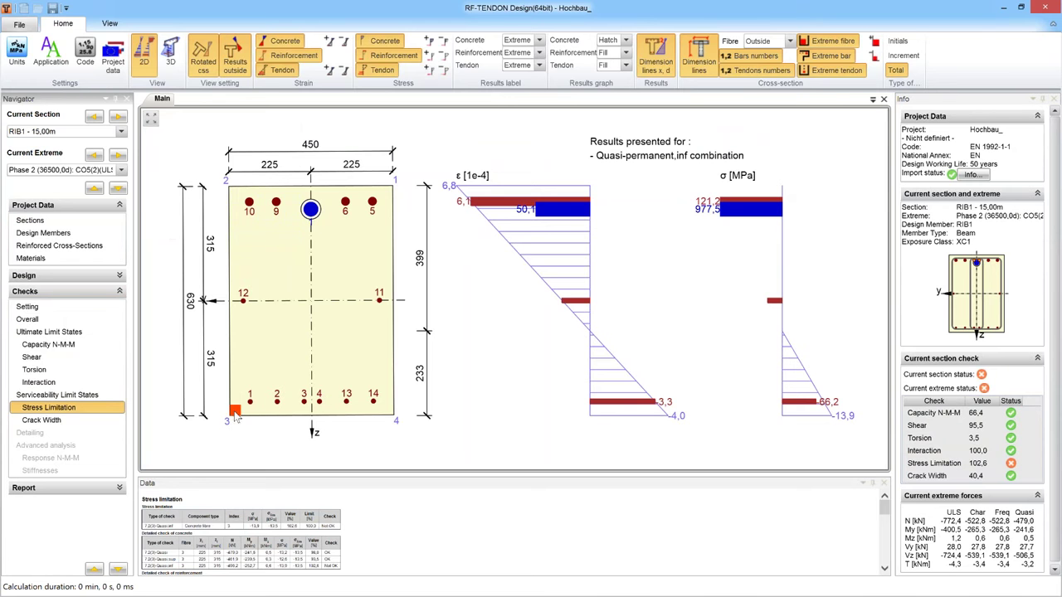
mouse_move(237, 414)
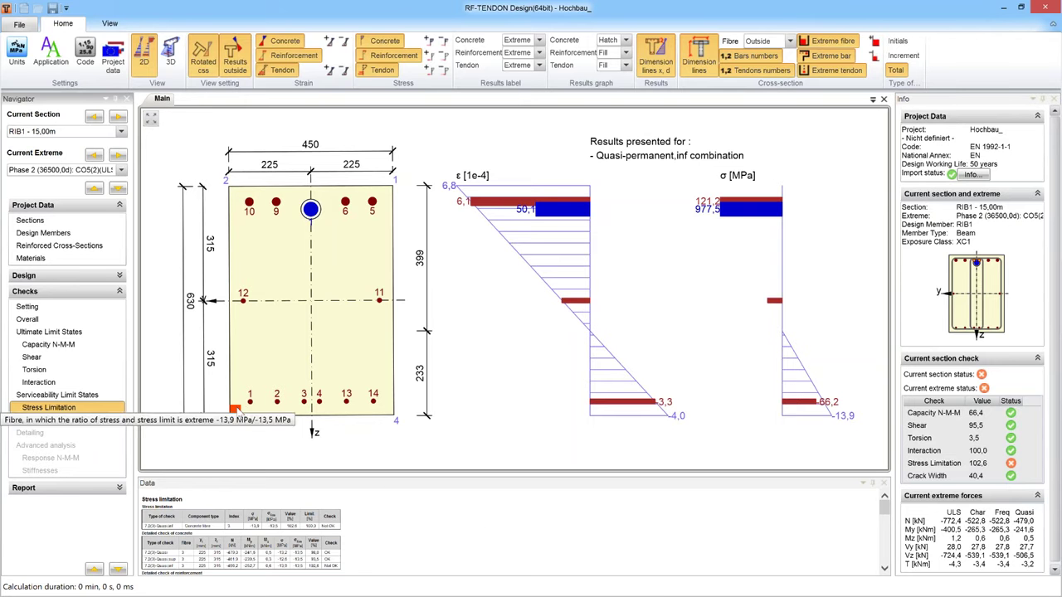
left_click(493, 542)
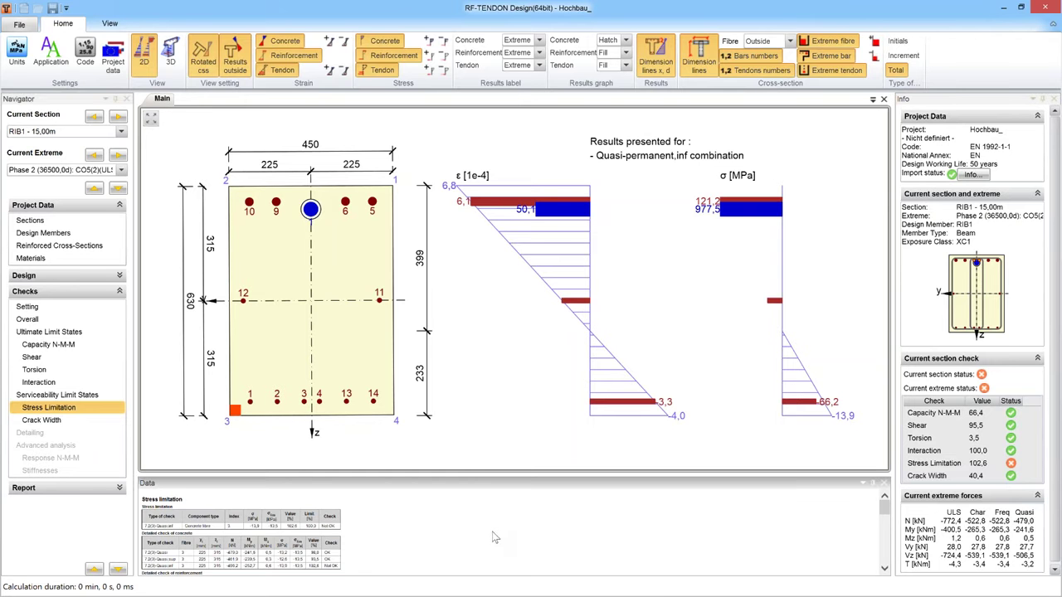
Enlarge the Stress Limitation report and read the nonconformity note about the unsatisfied concrete stress check.
scroll(492, 537, "up", 4, "ctrl")
scroll(498, 529, "up", 2, "ctrl")
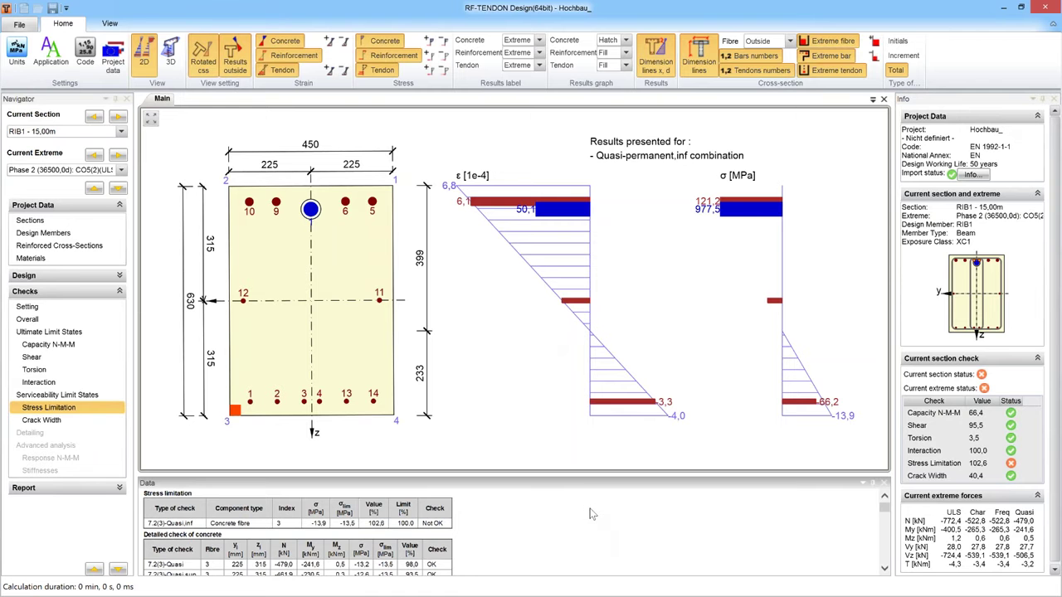
left_click_drag(573, 479, 573, 419)
scroll(558, 494, "down", 5)
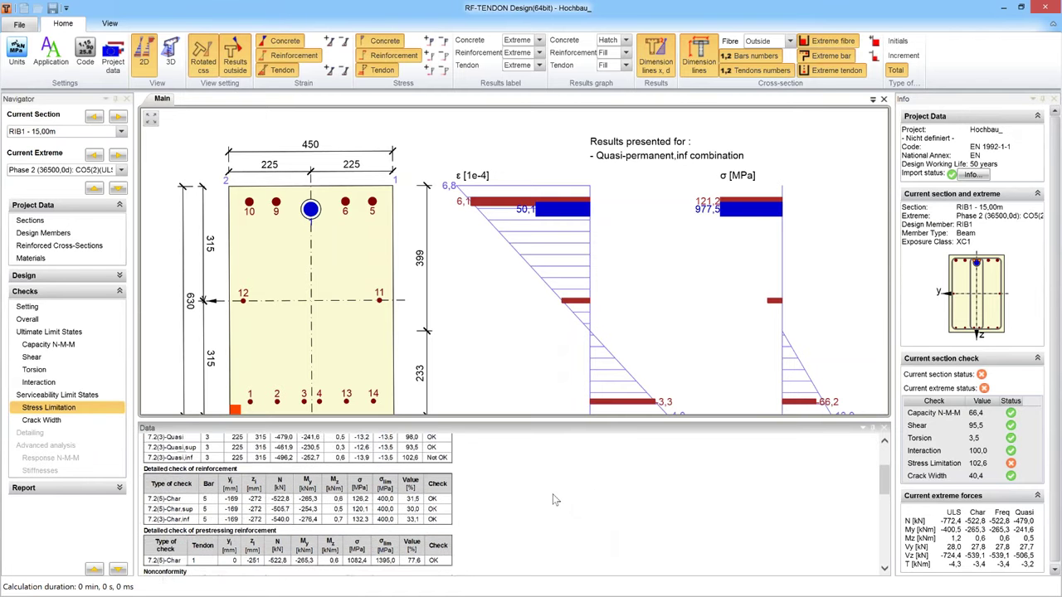
scroll(558, 492, "down", 3)
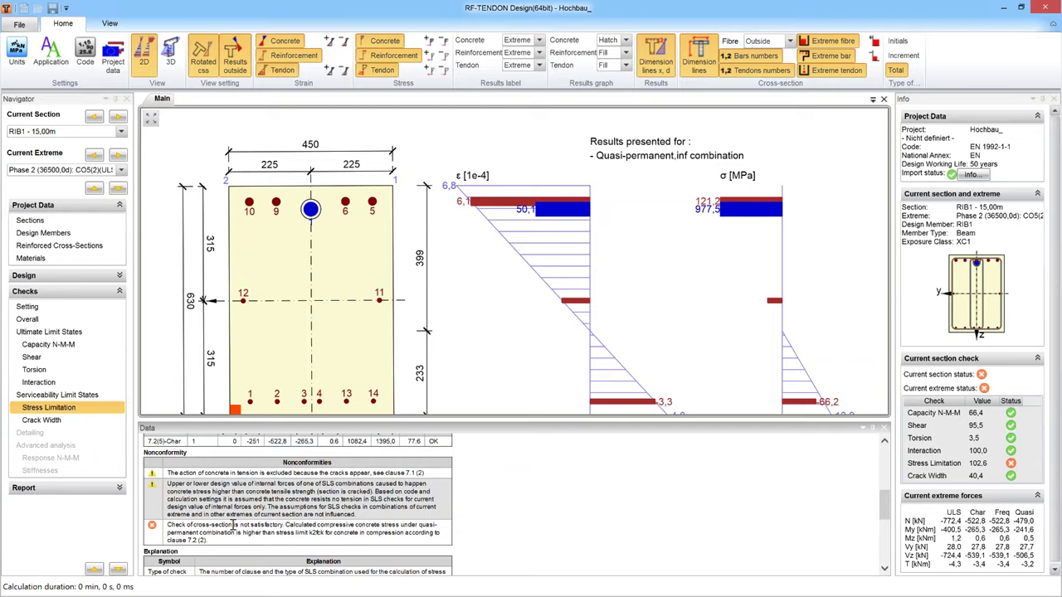
left_click_drag(275, 526, 341, 531)
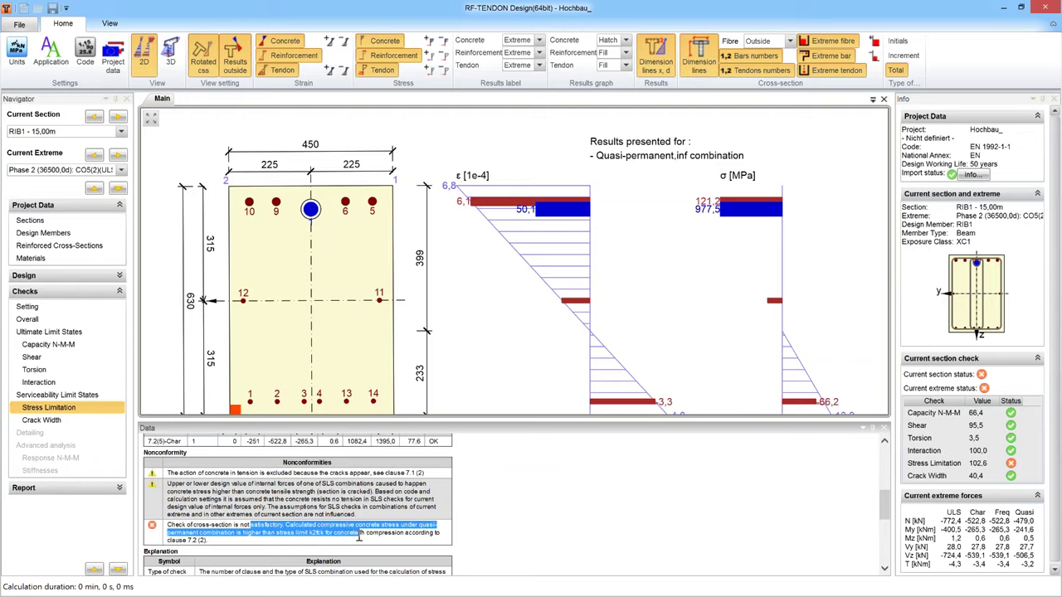
left_click_drag(360, 538, 379, 537)
left_click(637, 514)
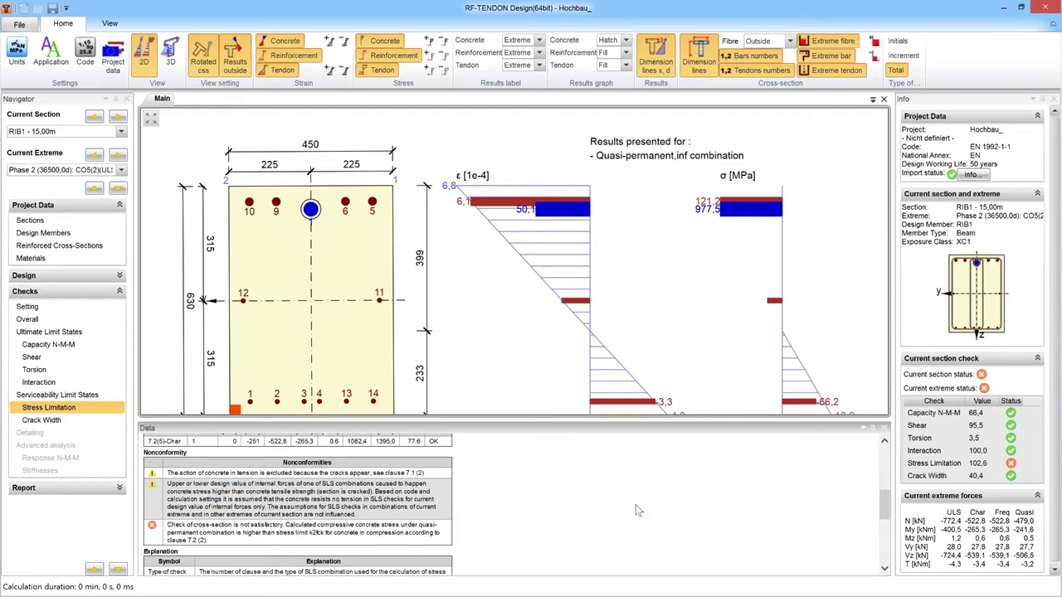
Enlarge the Stress Limitation drawing of section RIB1 - 15,00m and inspect the stress and strain of a bottom reinforcement bar.
double_click(313, 533)
left_click_drag(544, 423, 544, 456)
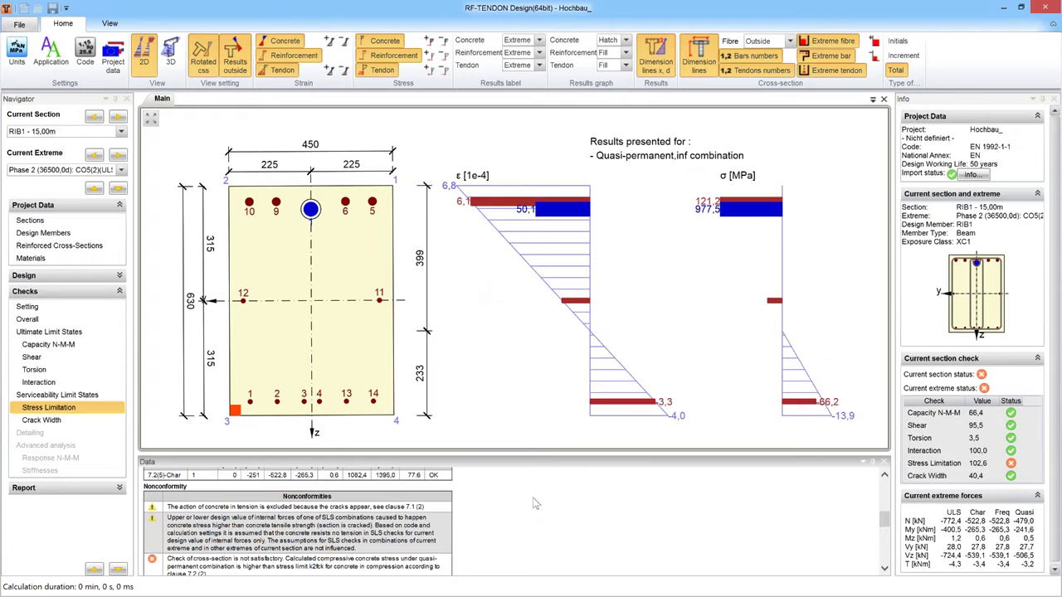
scroll(538, 502, "up", 3)
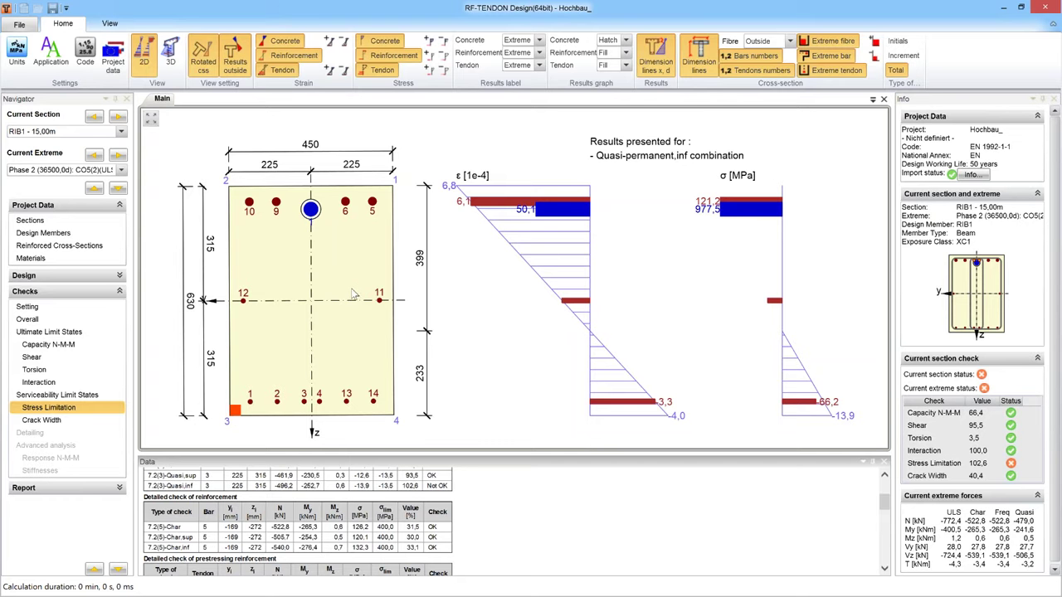
mouse_move(278, 404)
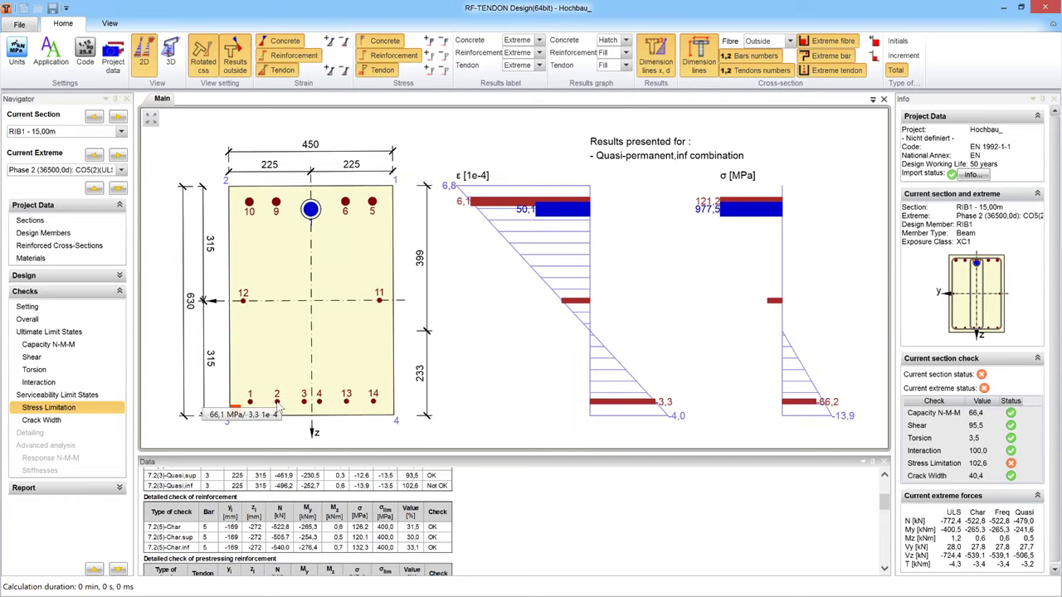
Open the reinforcement of cross-section B-B, enlarge its layer table and fit the drawing to the view.
left_click(51, 247)
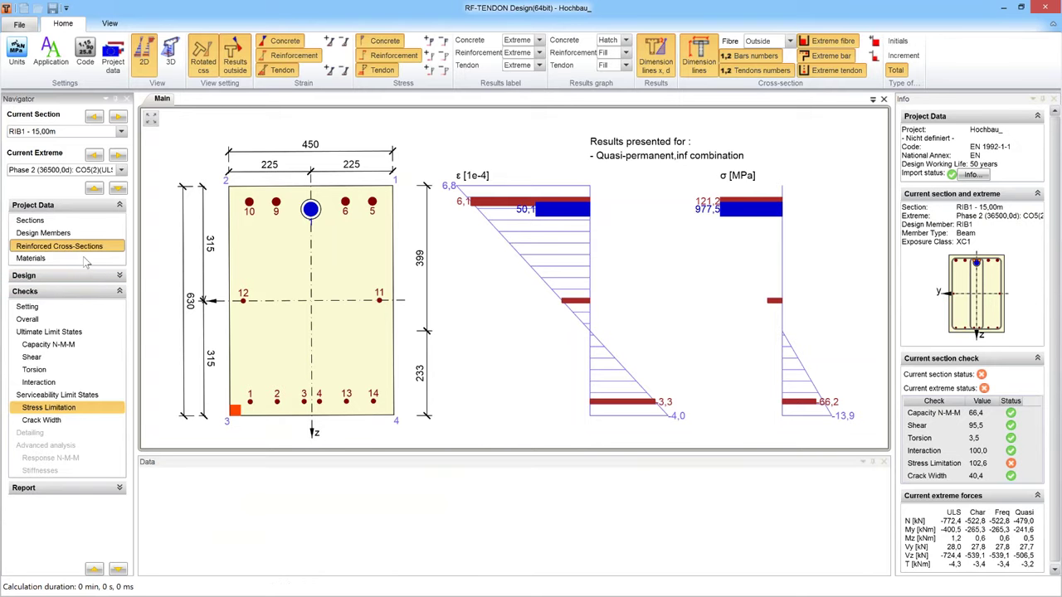
left_click(33, 277)
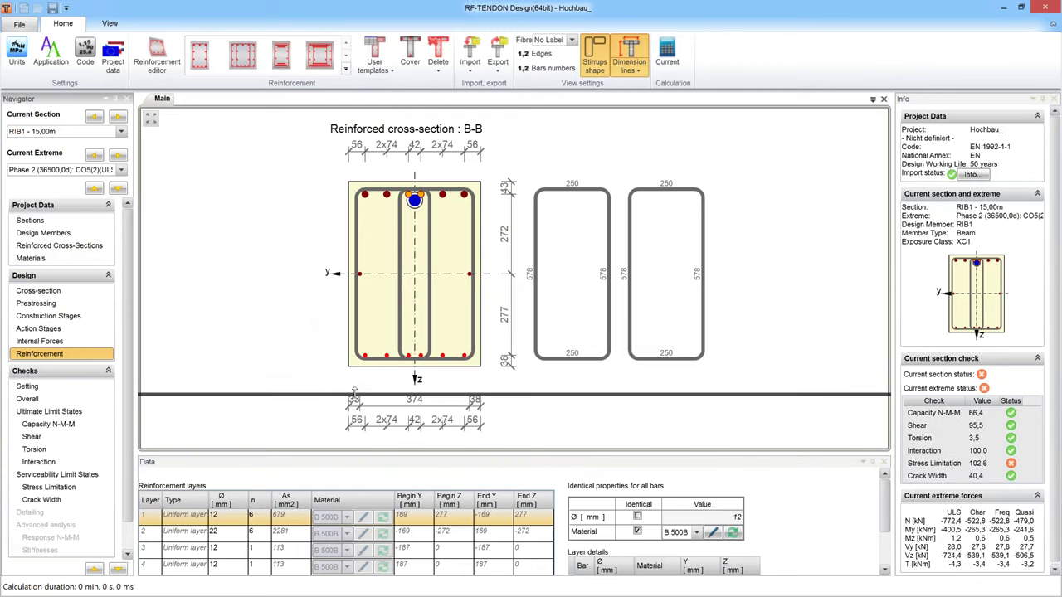
left_click_drag(353, 455, 356, 334)
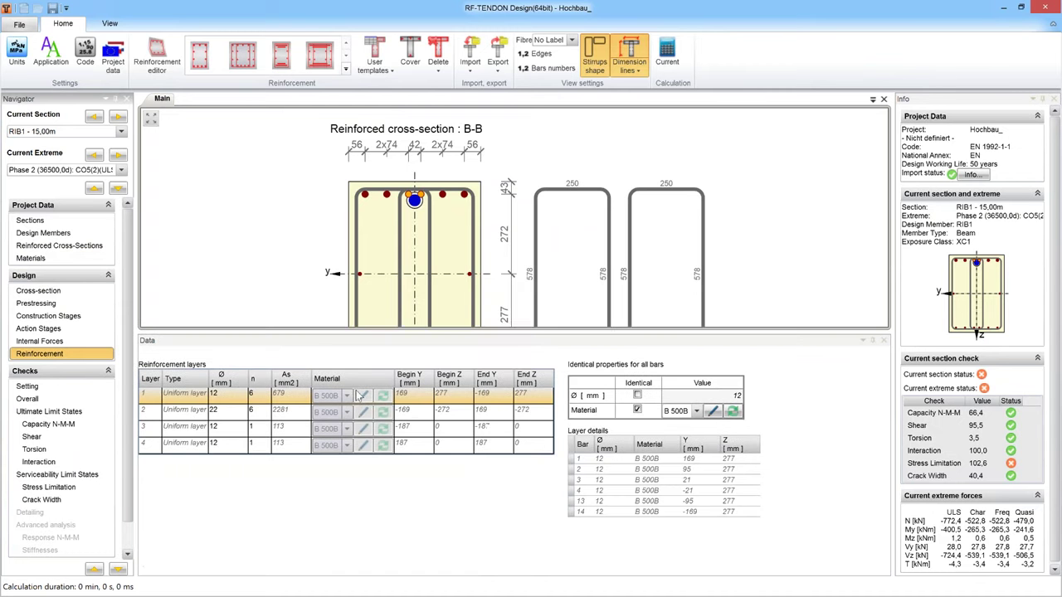
right_click(256, 208)
left_click(224, 216)
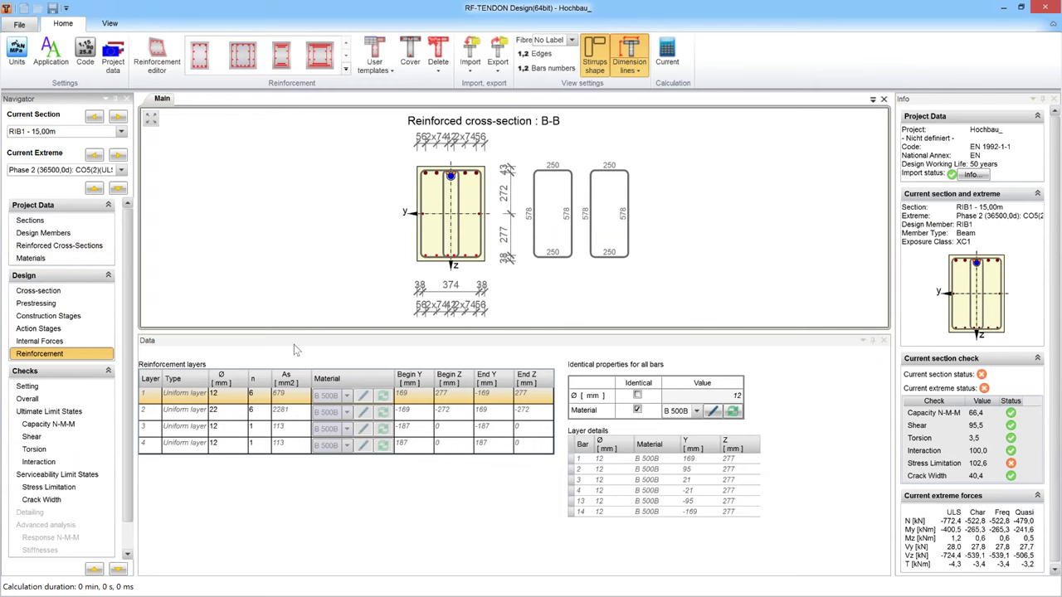
Set the bar diameter of bottom reinforcement layer 1 to 14 mm.
left_click(230, 395)
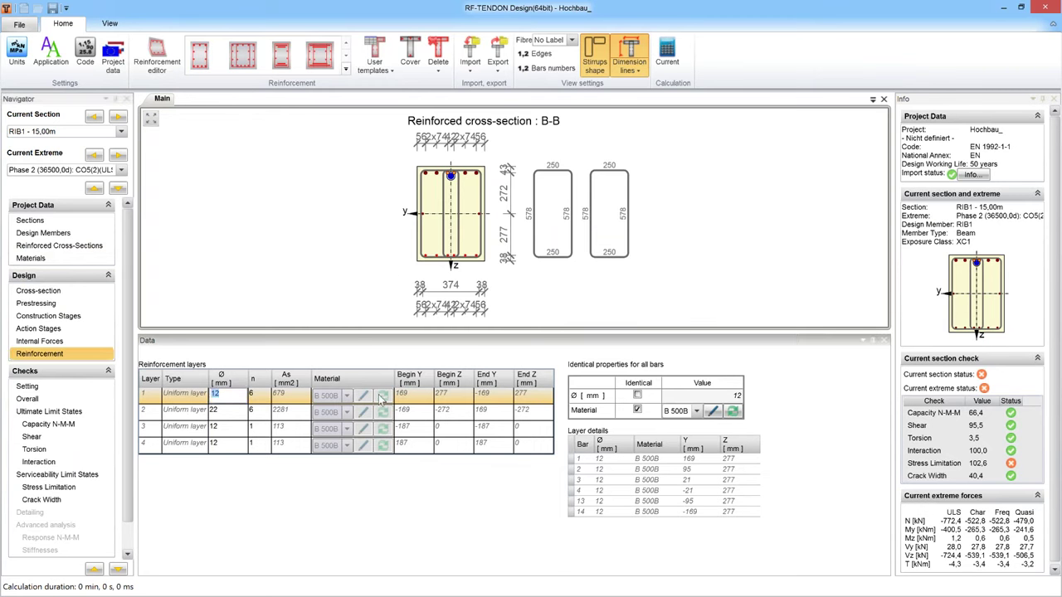
type("1")
key("Return")
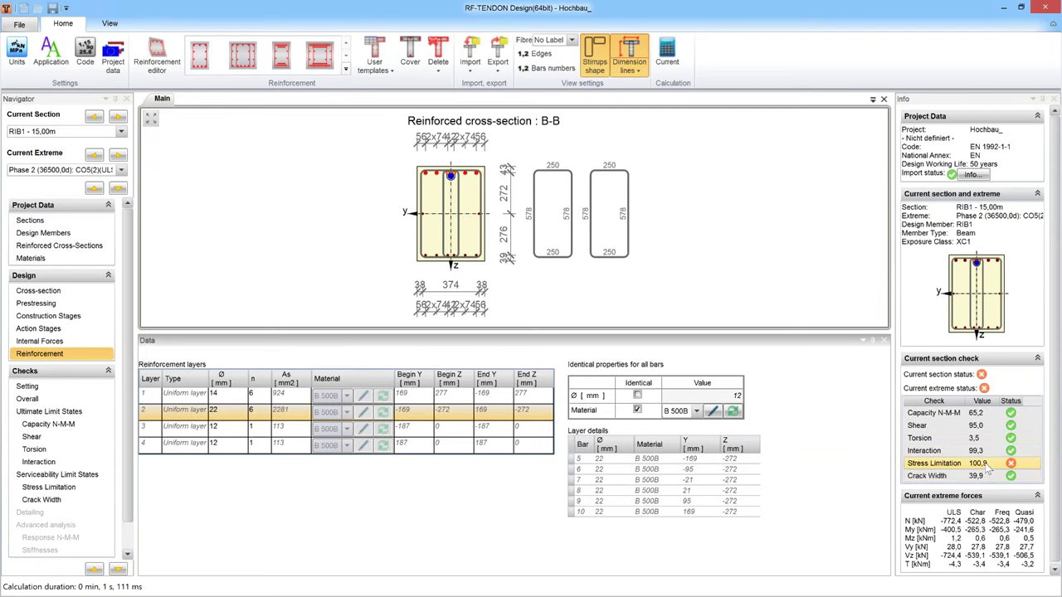
Increase the bar diameter of bottom reinforcement layer 1 in cross-section B-B to 16 mm.
double_click(242, 394)
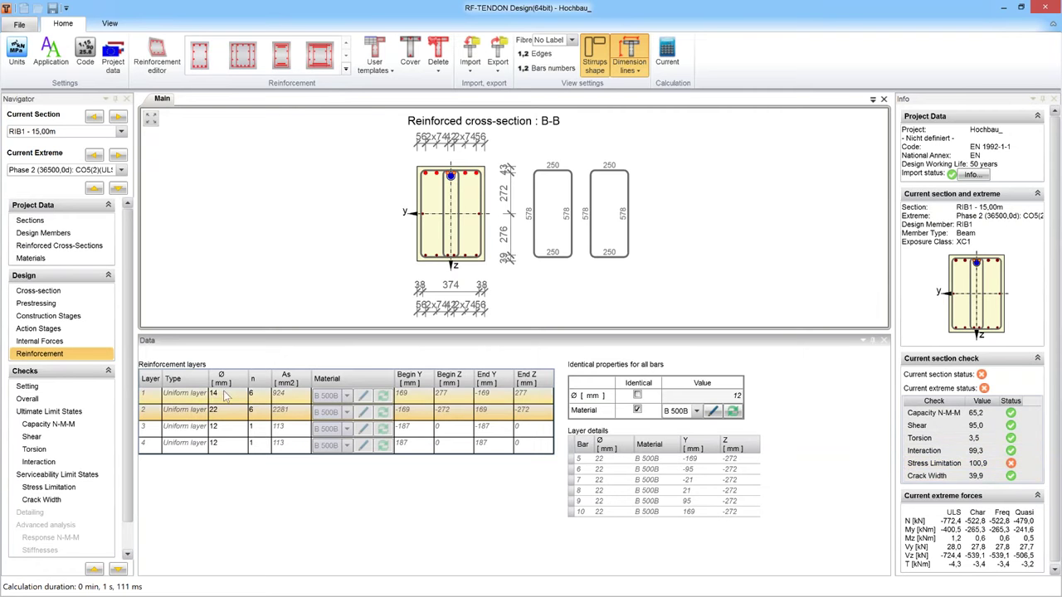
type("1")
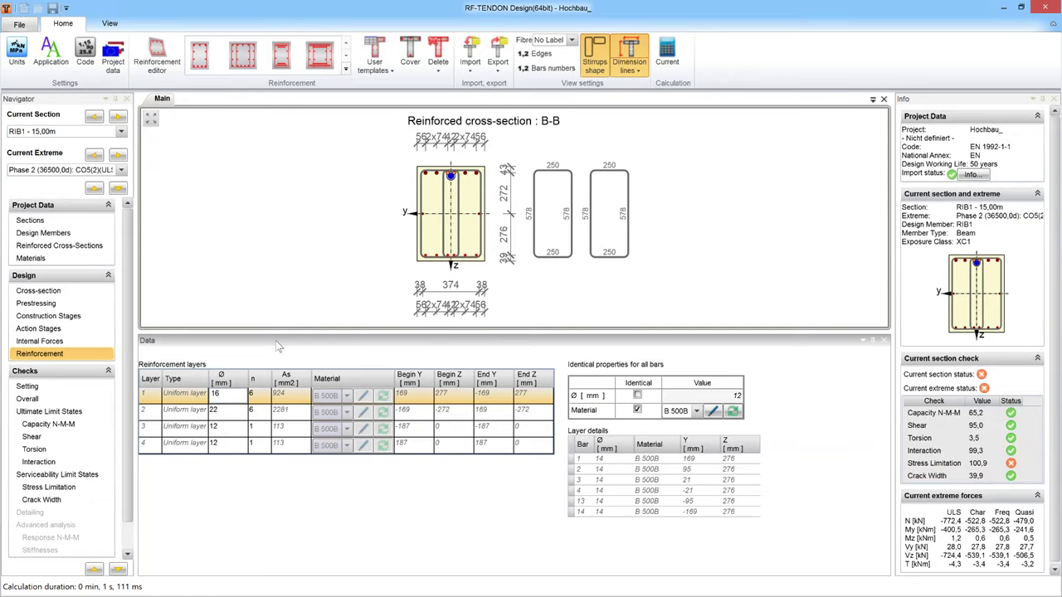
key("Return")
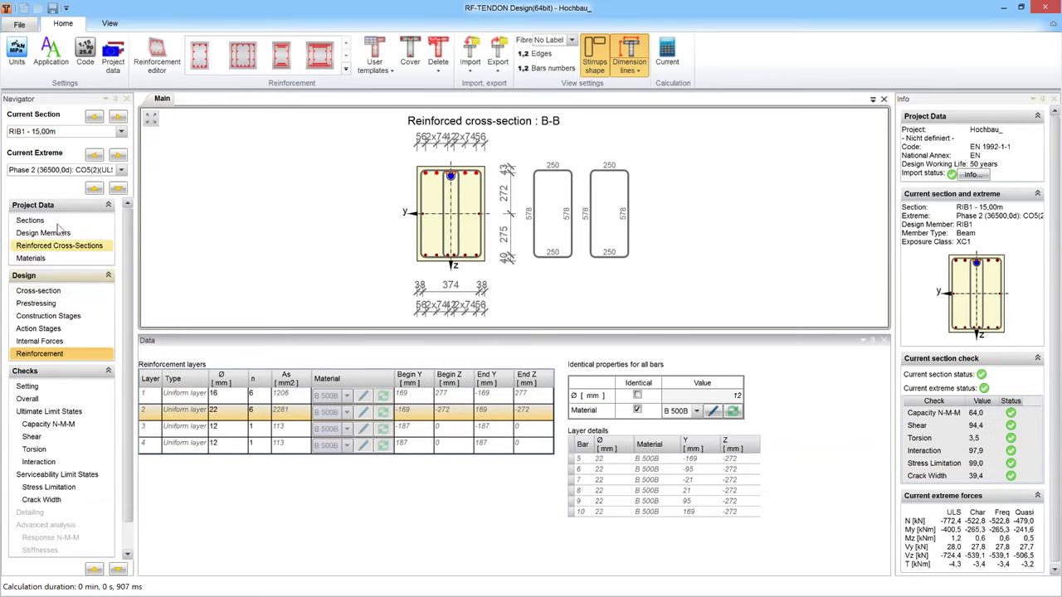
Open the section overview, recalculate all RIB1 sections and enlarge the section list.
left_click(52, 220)
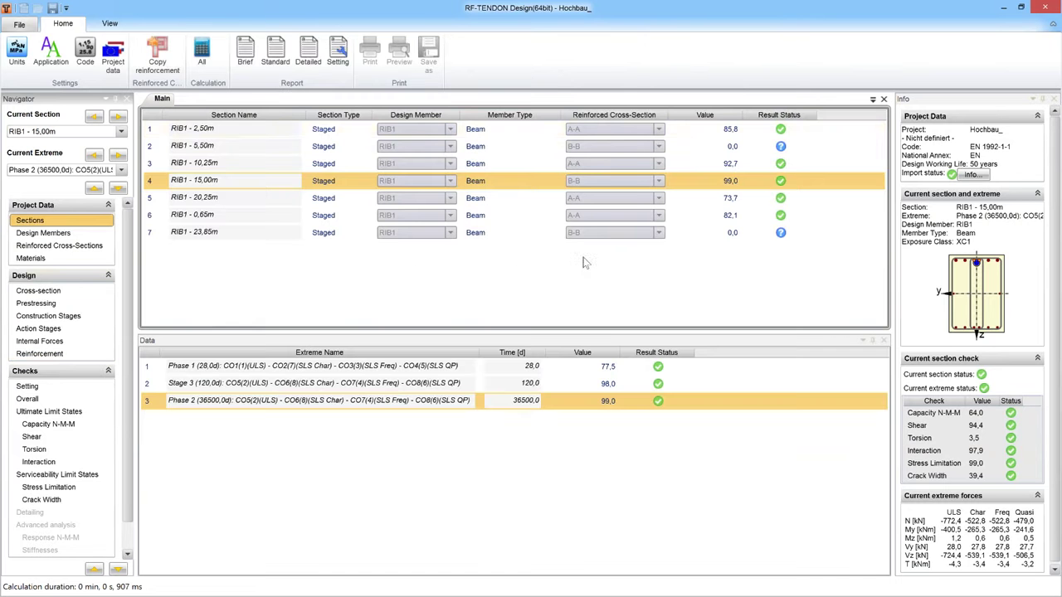
left_click(202, 55)
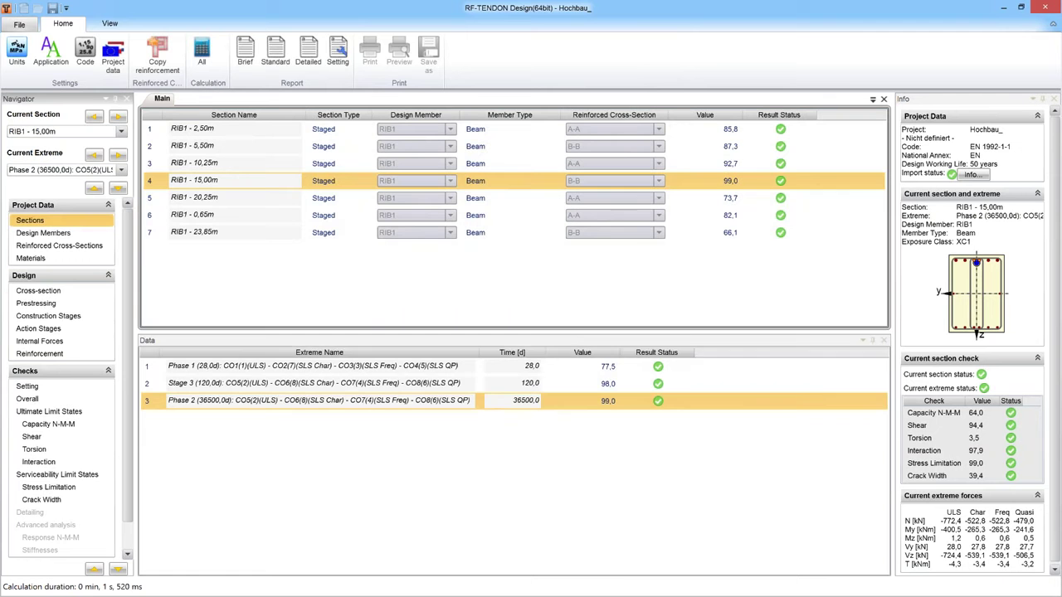
left_click_drag(547, 339, 543, 429)
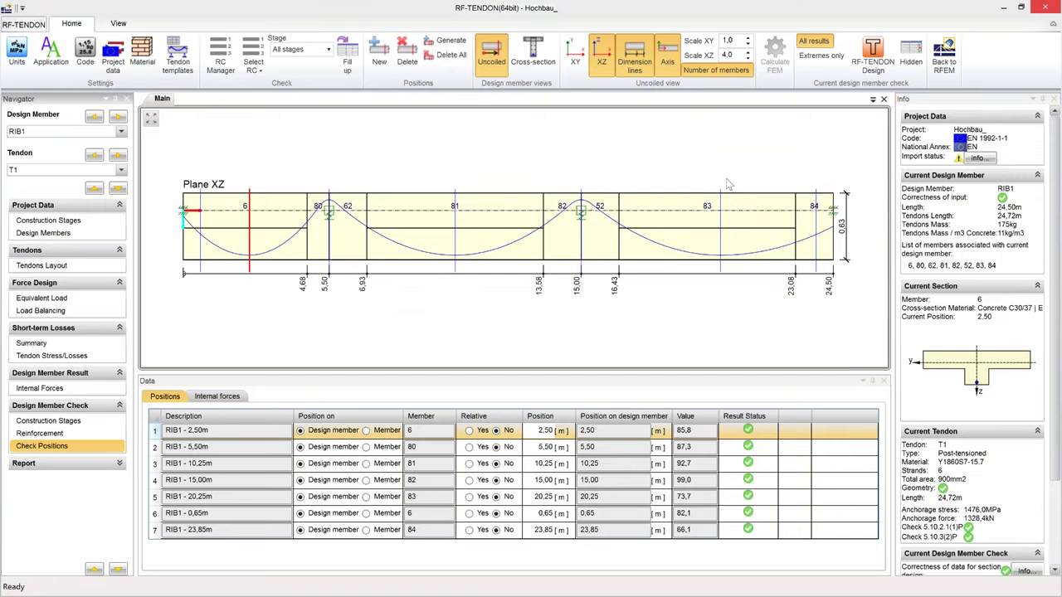
Switch to the Webinar_Tendon_Introduction slide show in PowerPoint.
key("alt+Tab")
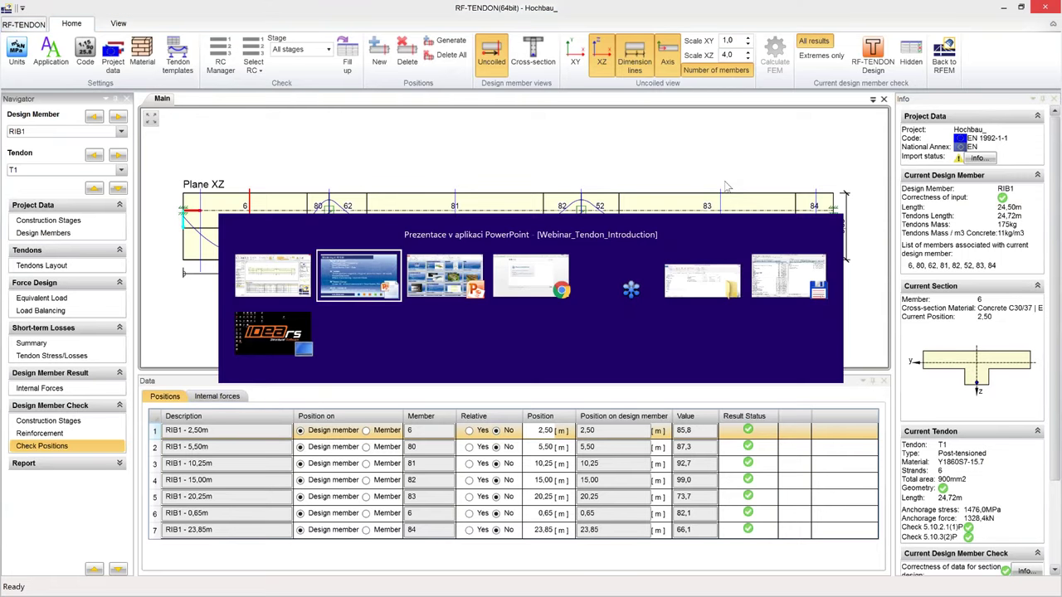